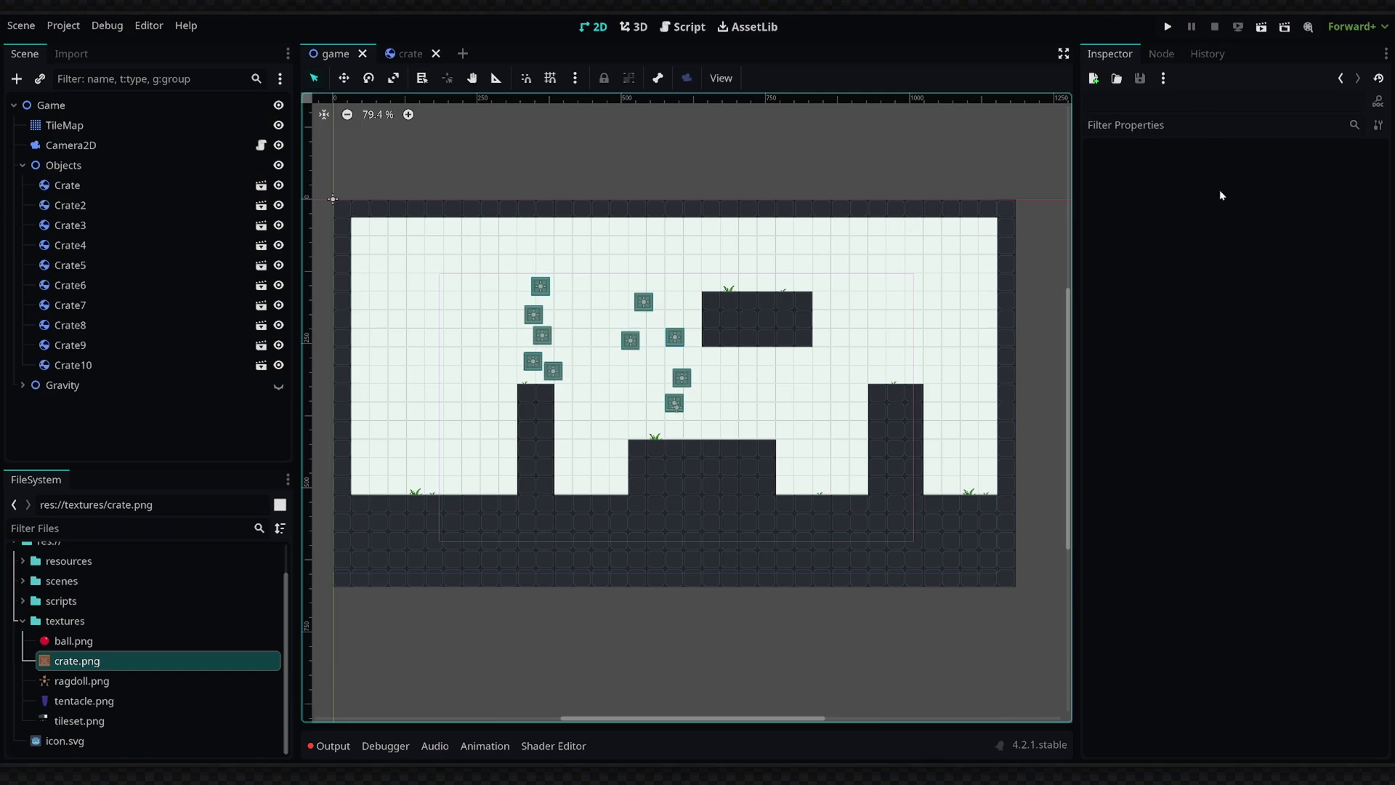
Run the game twice to watch the crates fall, then select the Crate node in the crate scene
{"action": "left_click", "coordinate": [1168, 27]}
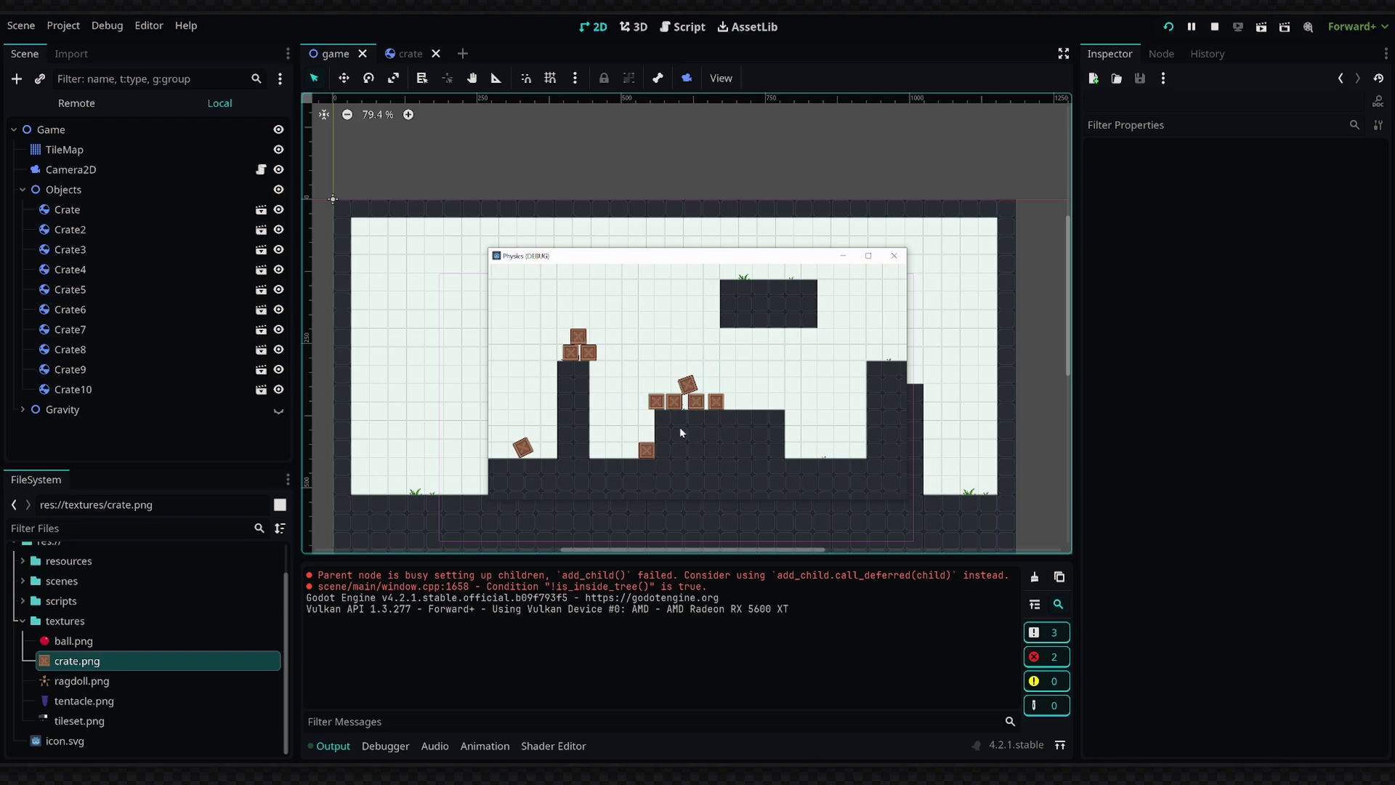
{"action": "left_click", "coordinate": [894, 256]}
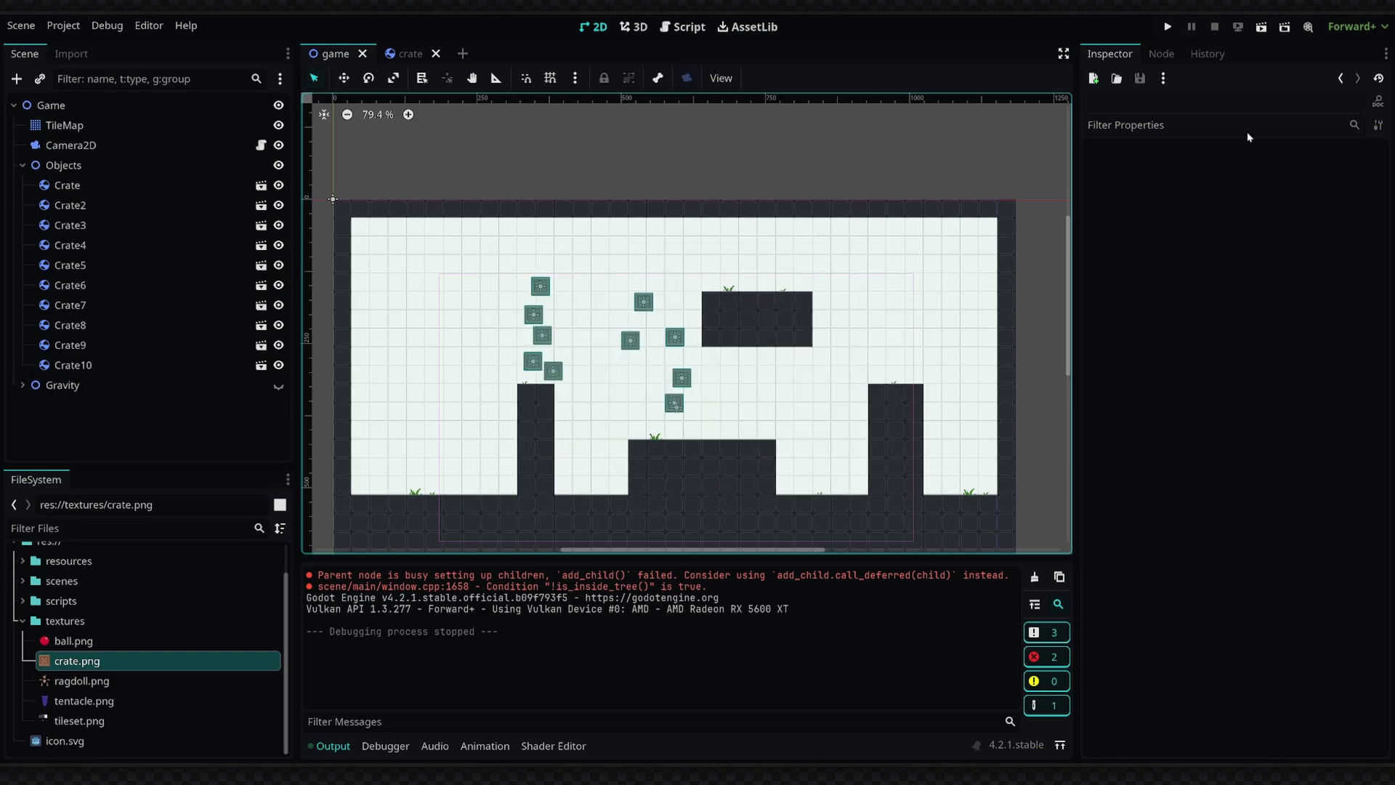
{"action": "left_click", "coordinate": [1168, 29]}
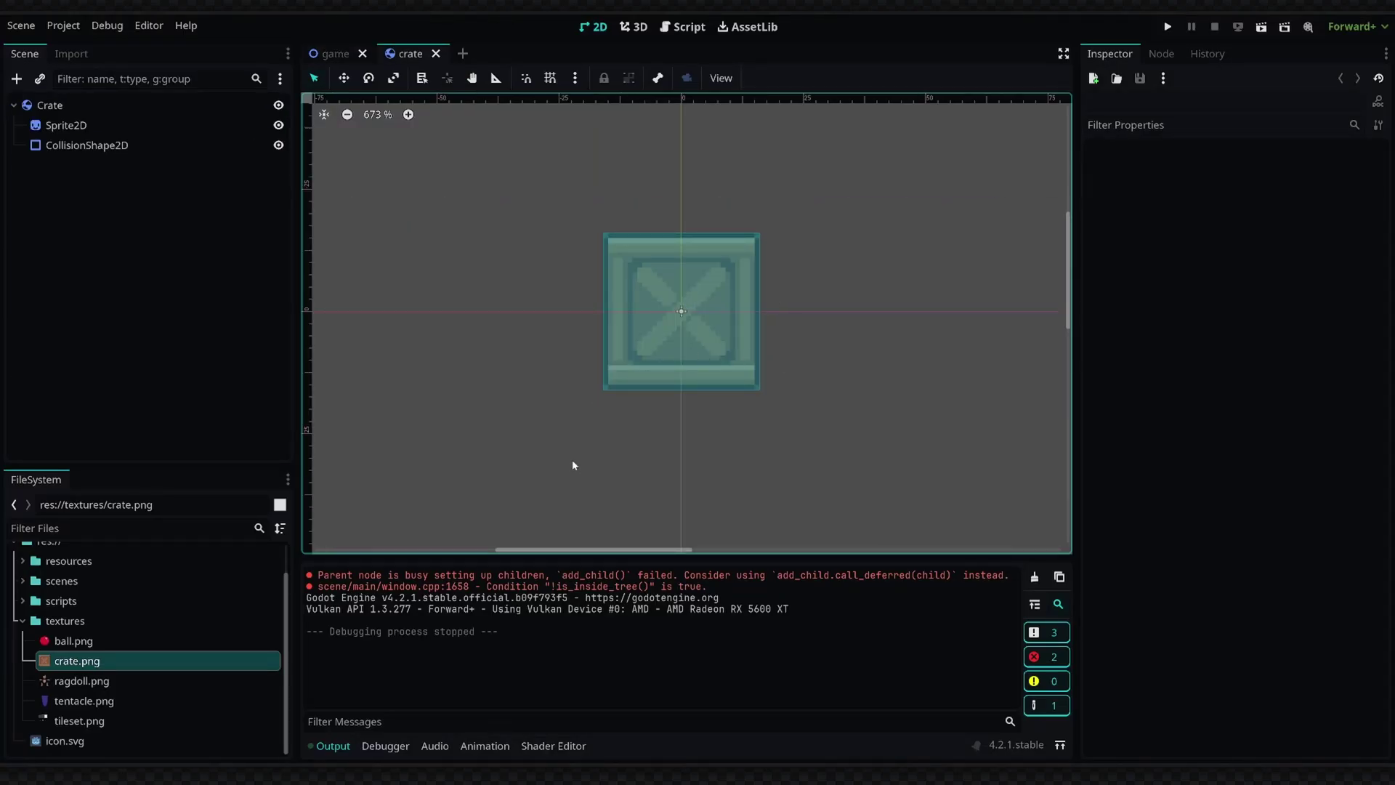
{"action": "left_click", "coordinate": [80, 107]}
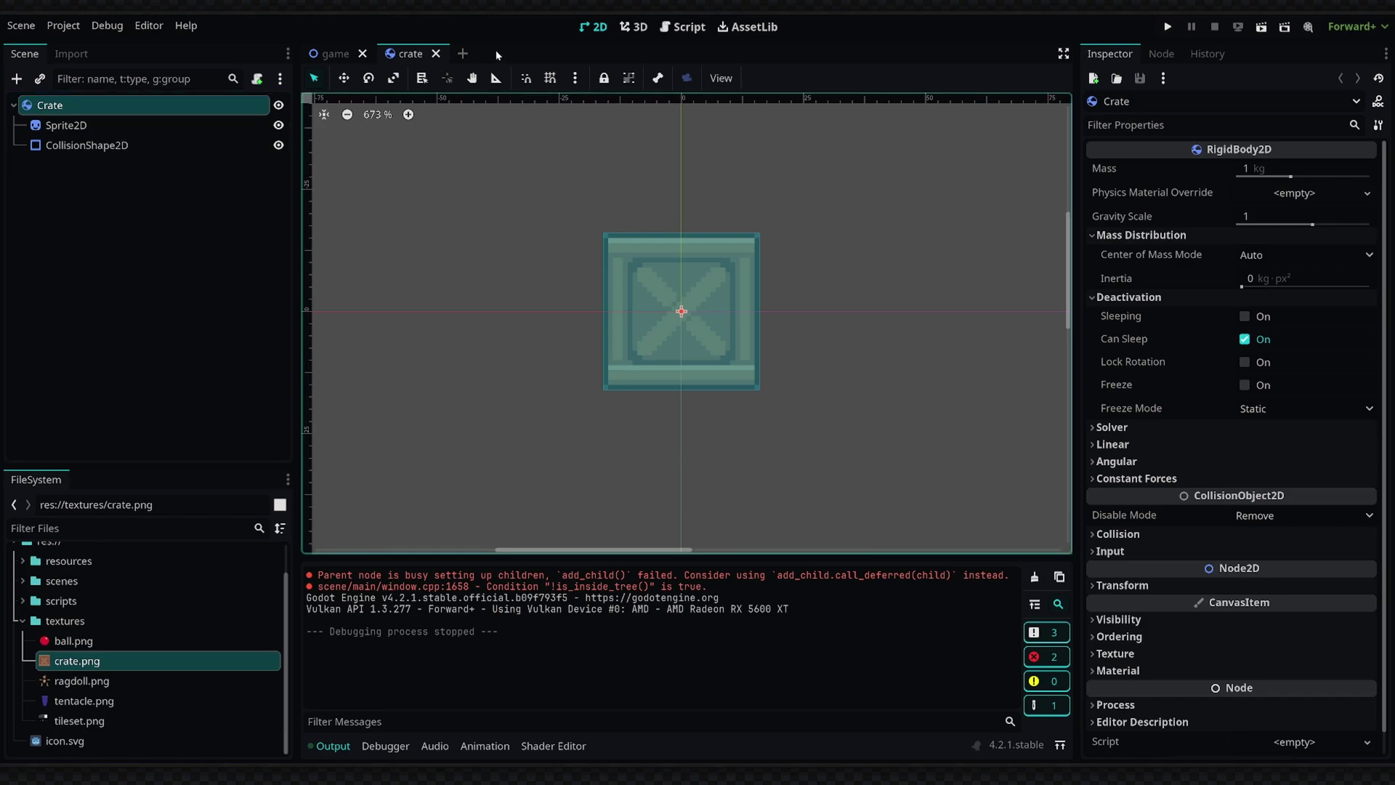
Create a new scene with a RigidBody2D root named Ball
{"action": "left_click", "coordinate": [462, 54]}
{"action": "left_click", "coordinate": [157, 198]}
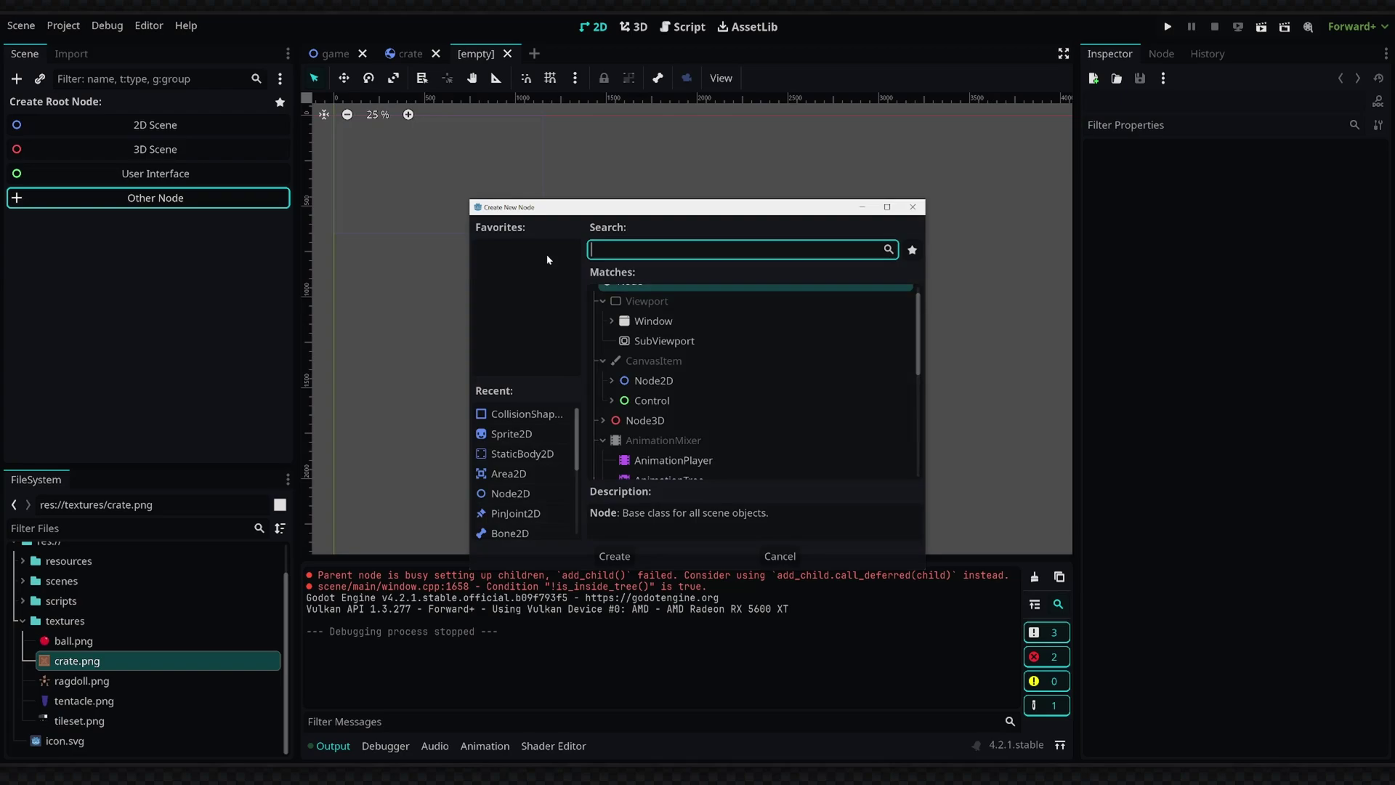
{"action": "type", "text": "rigi"}
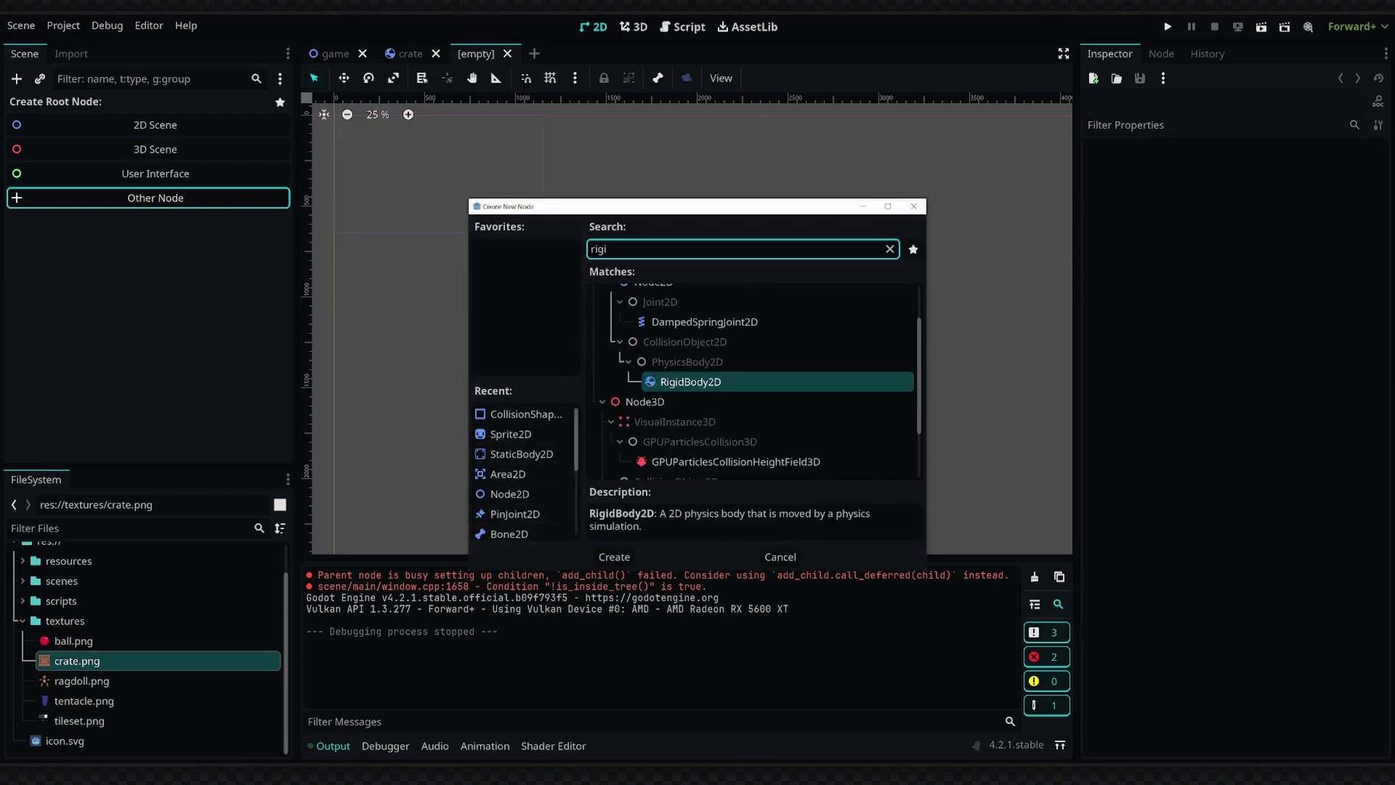
{"action": "double_click", "coordinate": [748, 384]}
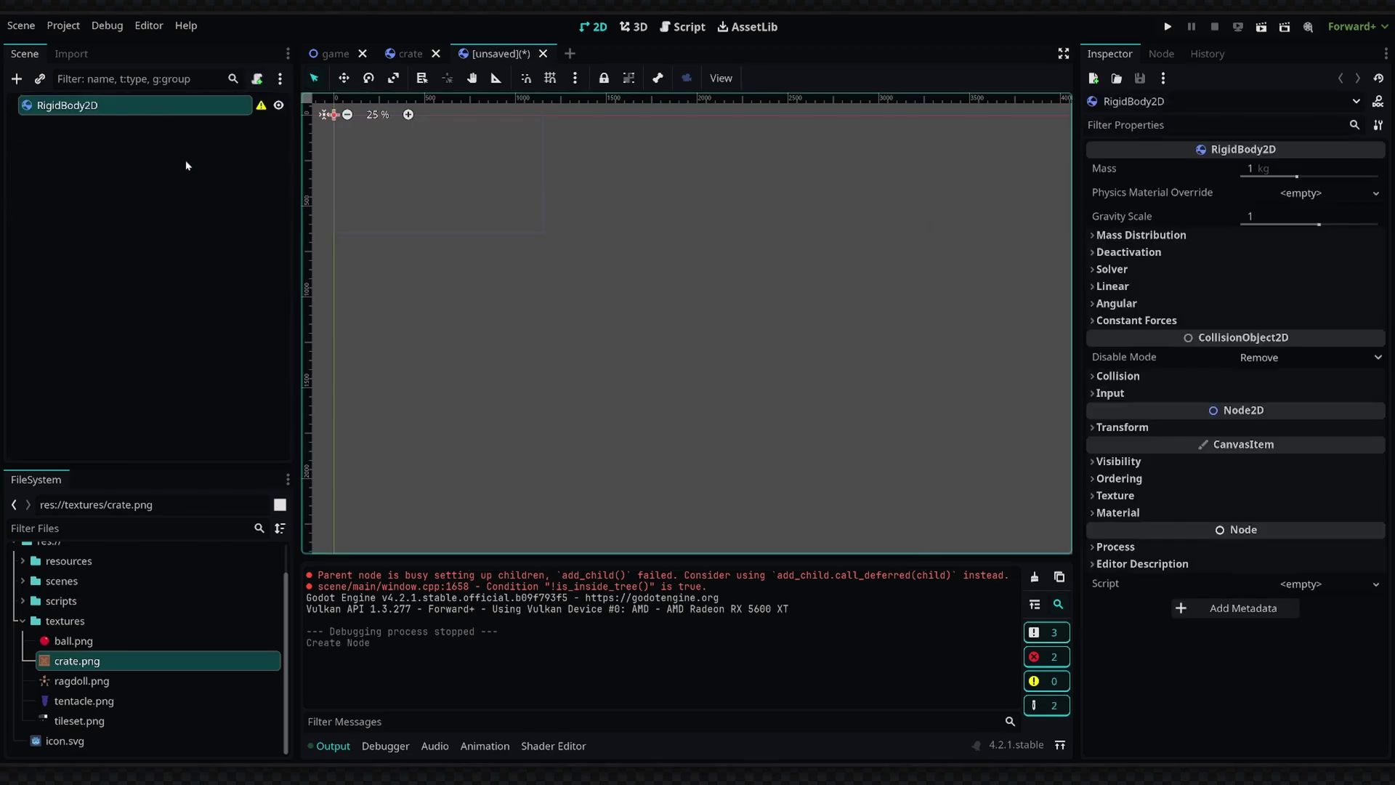
{"action": "double_click", "coordinate": [88, 106]}
{"action": "type", "text": "Ball"}
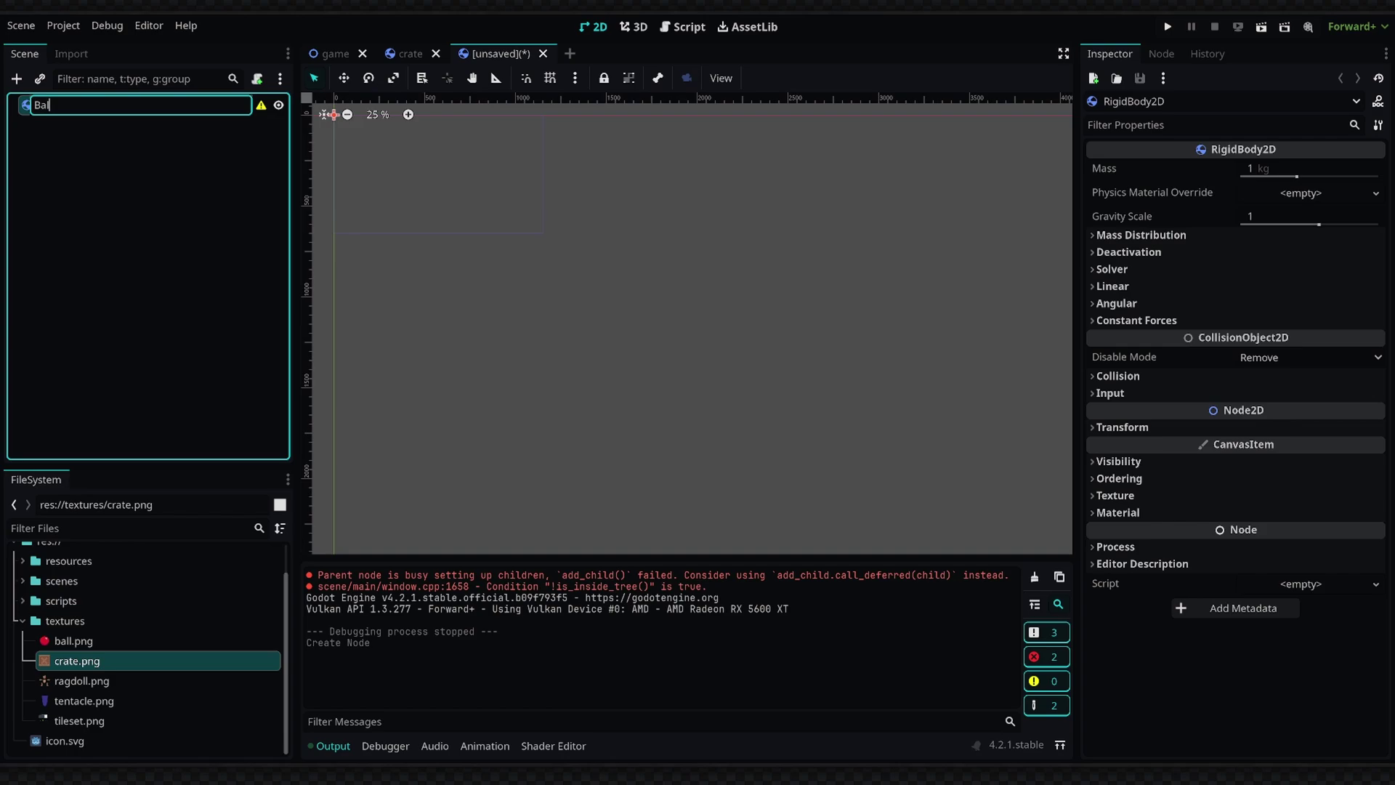
{"action": "key", "text": "Return"}
Add a Sprite2D child to Ball using the ball.png texture
{"action": "left_click", "coordinate": [16, 78]}
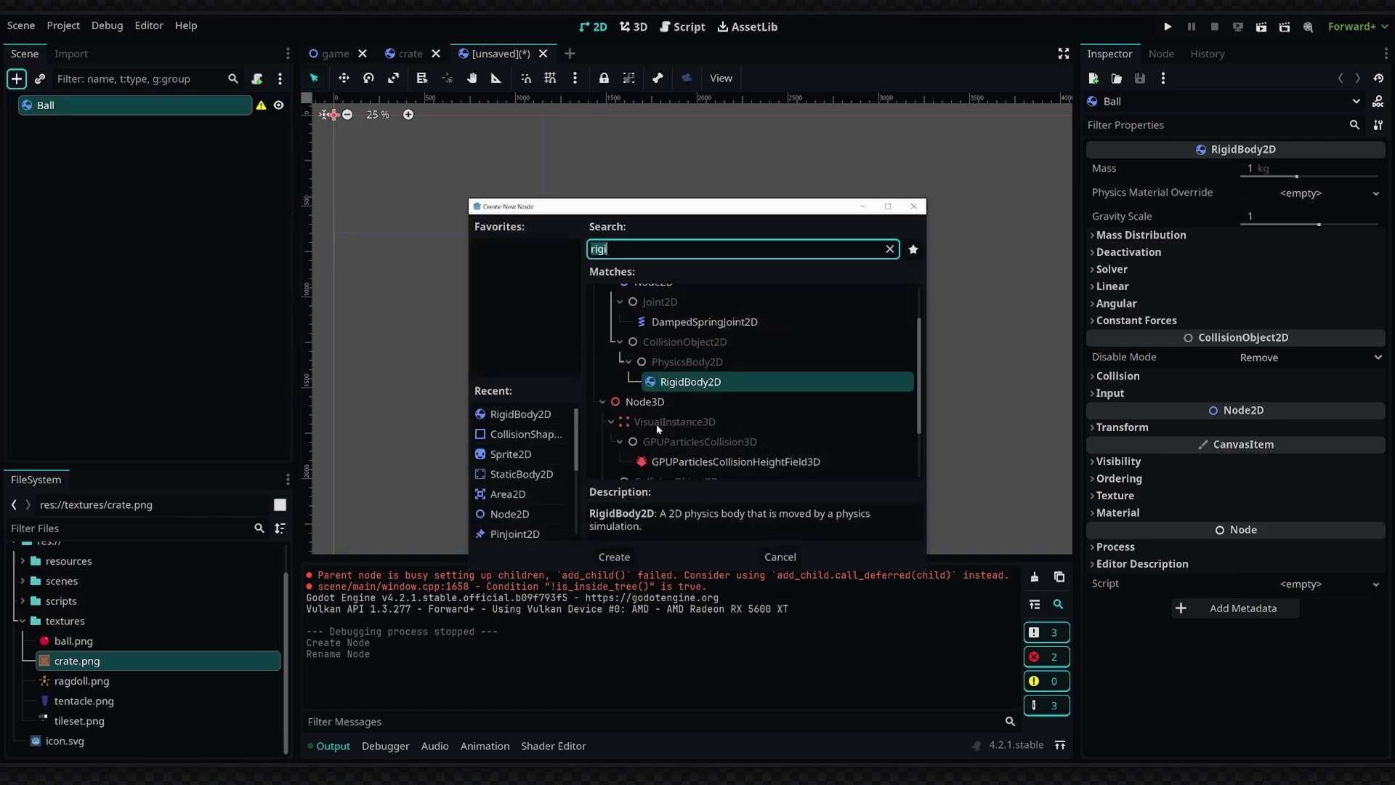
{"action": "double_click", "coordinate": [547, 455]}
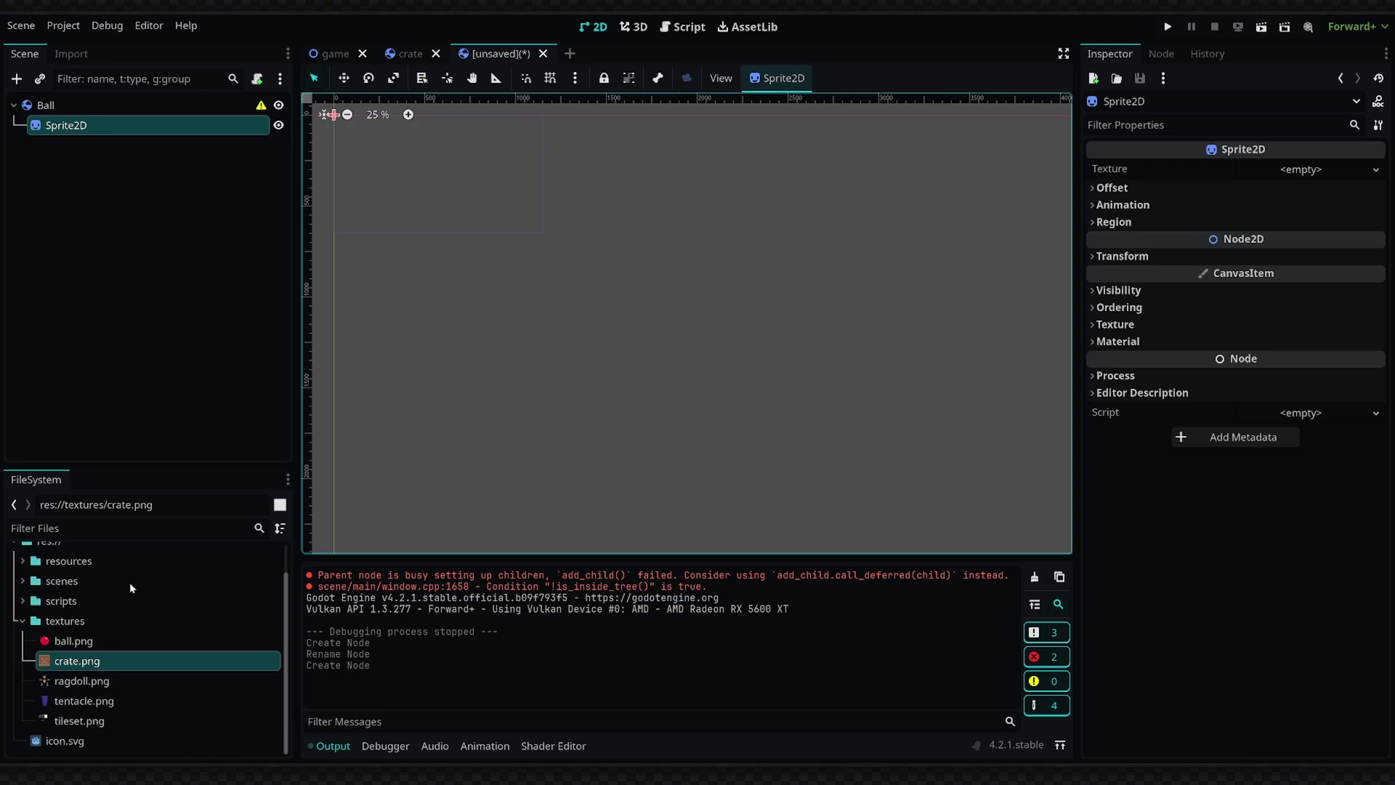
{"action": "left_click_drag", "start_coordinate": [73, 642], "coordinate": [1301, 169]}
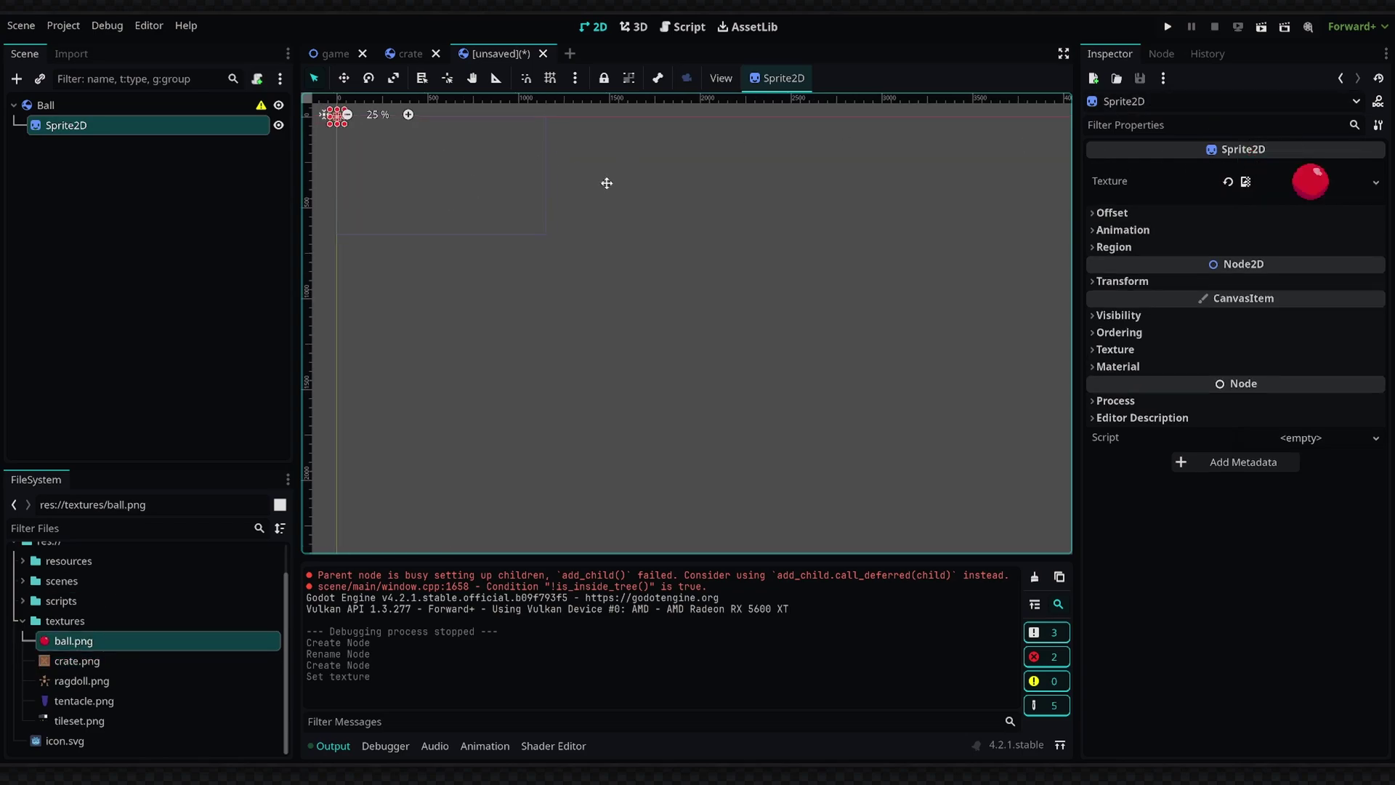
{"action": "scroll", "coordinate": [502, 298], "scroll_direction": "up", "scroll_amount": 1}
{"action": "scroll", "coordinate": [501, 298], "scroll_direction": "up", "scroll_amount": 11}
Add a CollisionShape2D with a new CircleShape2D sized to the ball's edge
{"action": "left_click", "coordinate": [645, 259]}
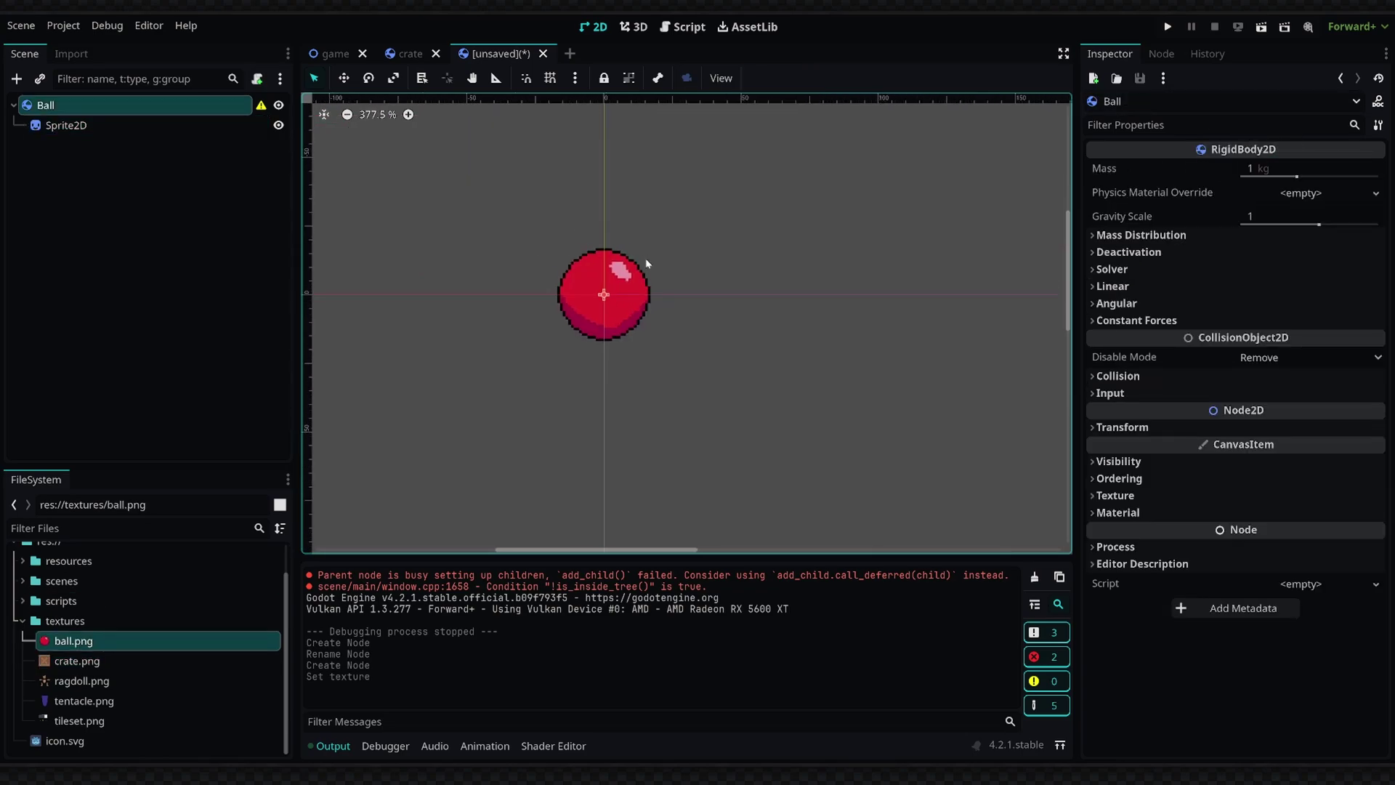
{"action": "left_click", "coordinate": [16, 78]}
{"action": "double_click", "coordinate": [528, 453]}
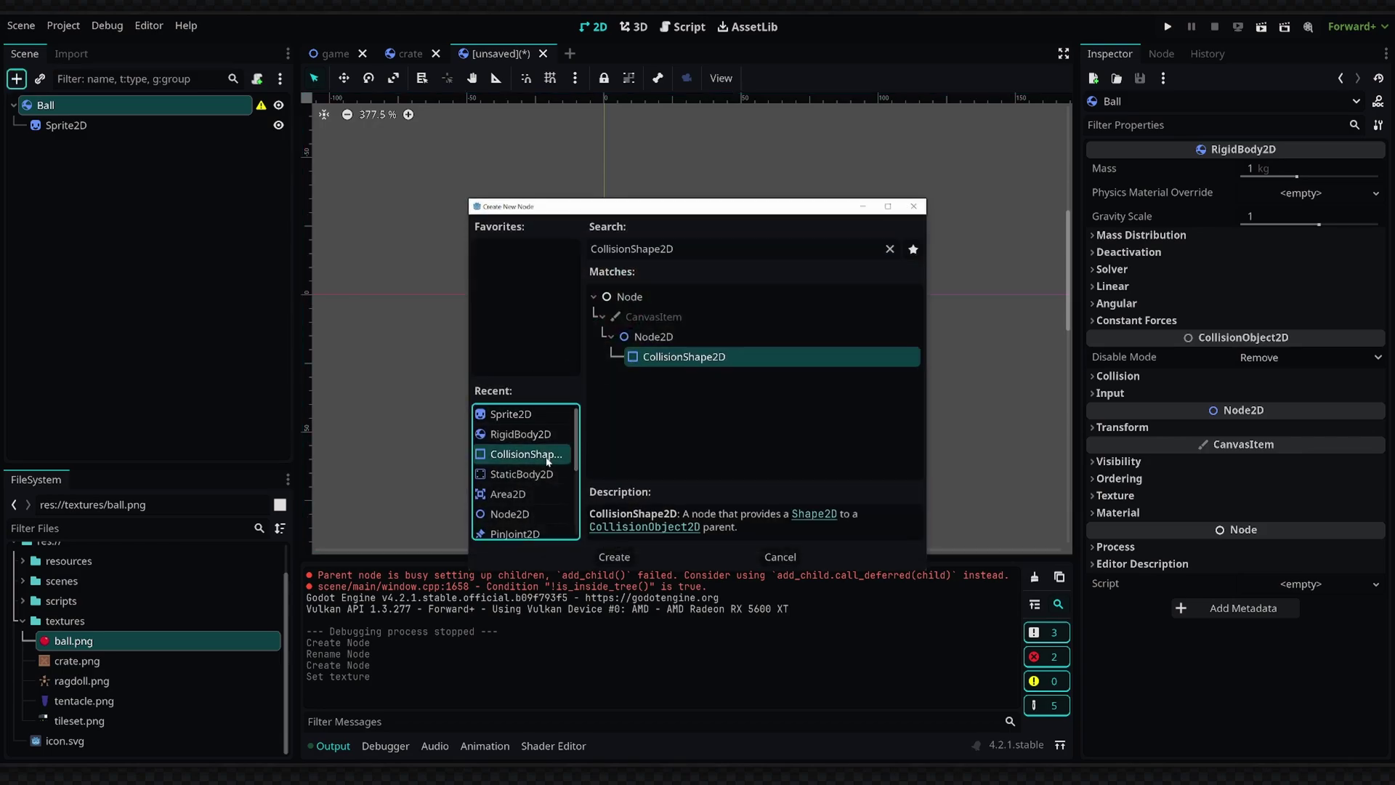
{"action": "left_click", "coordinate": [1301, 170]}
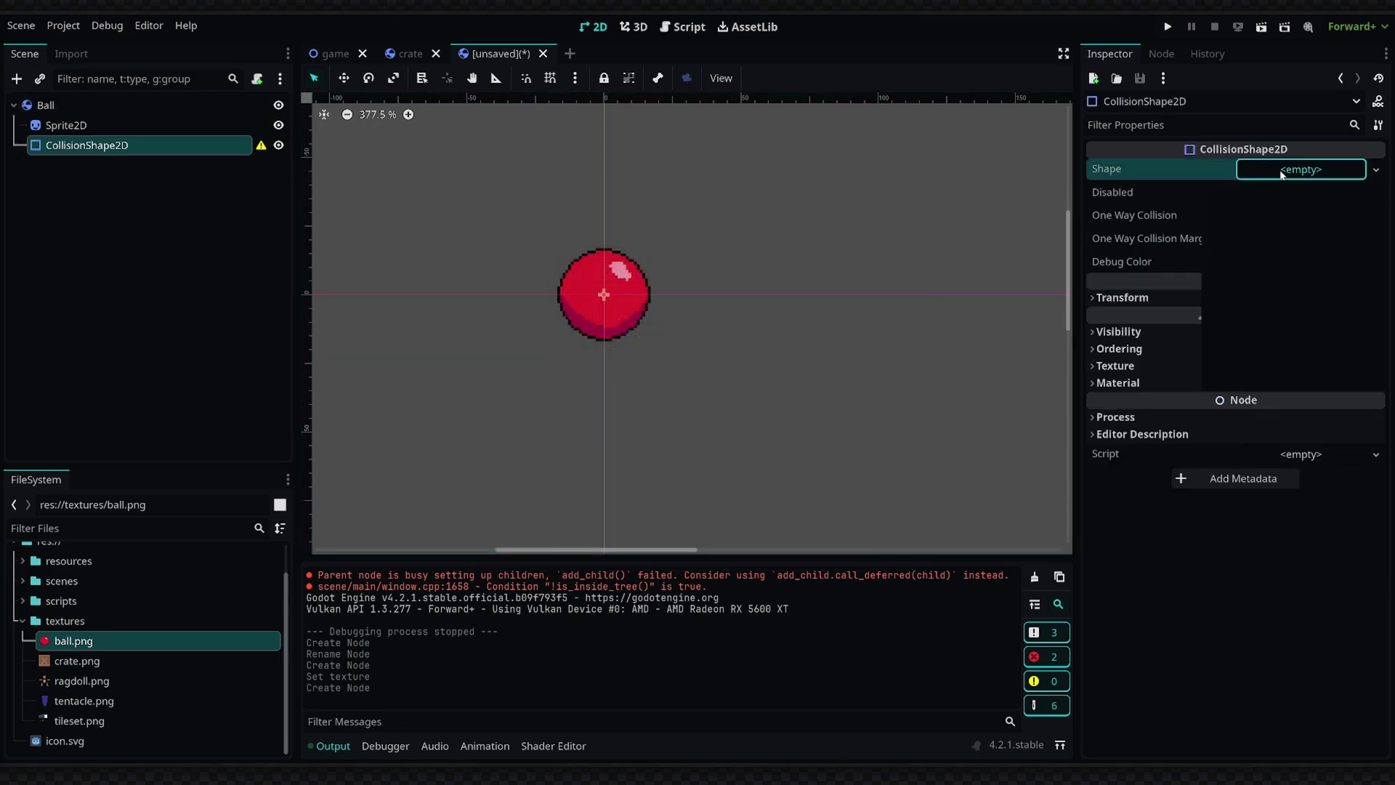
{"action": "left_click", "coordinate": [1200, 252]}
{"action": "scroll", "coordinate": [641, 277], "scroll_direction": "up", "scroll_amount": 3}
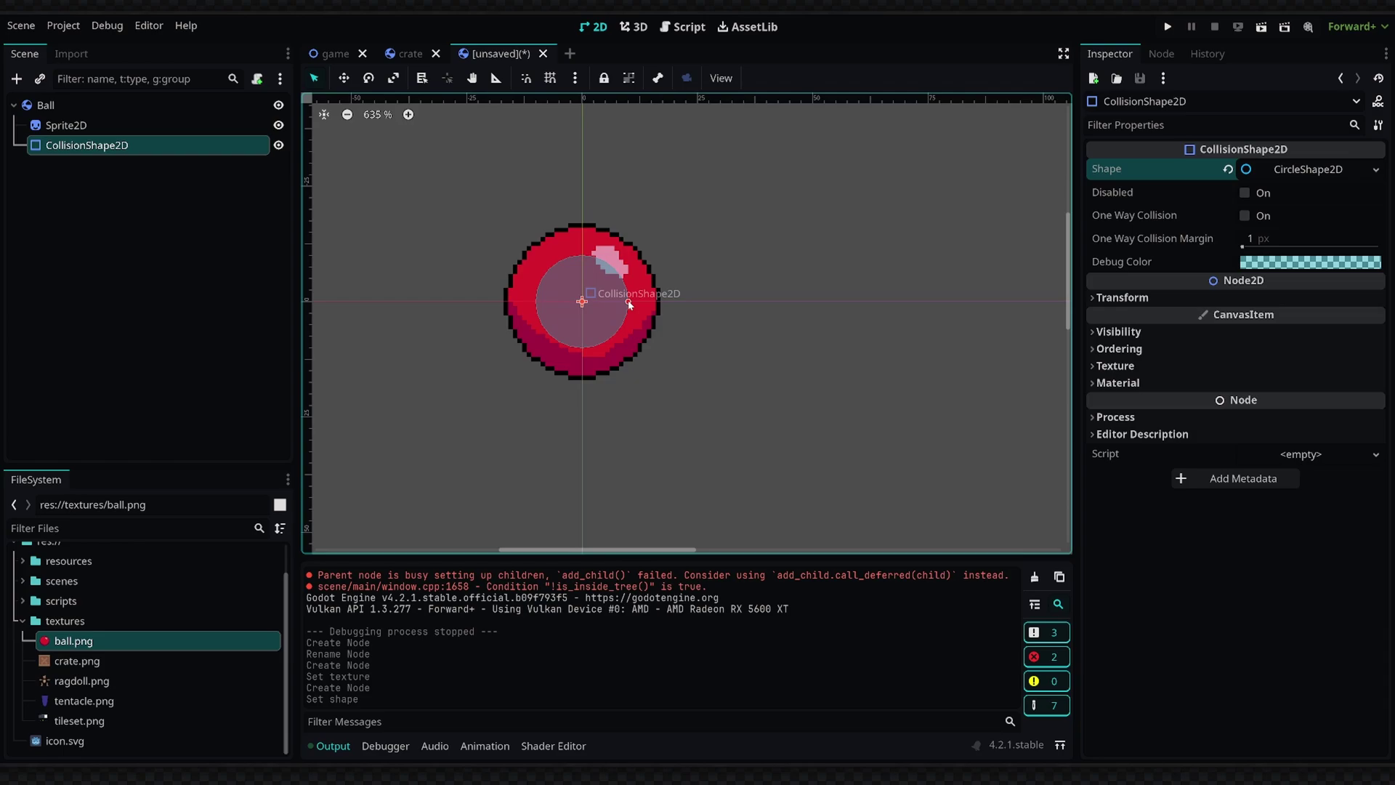
{"action": "left_click_drag", "start_coordinate": [630, 301], "coordinate": [659, 299]}
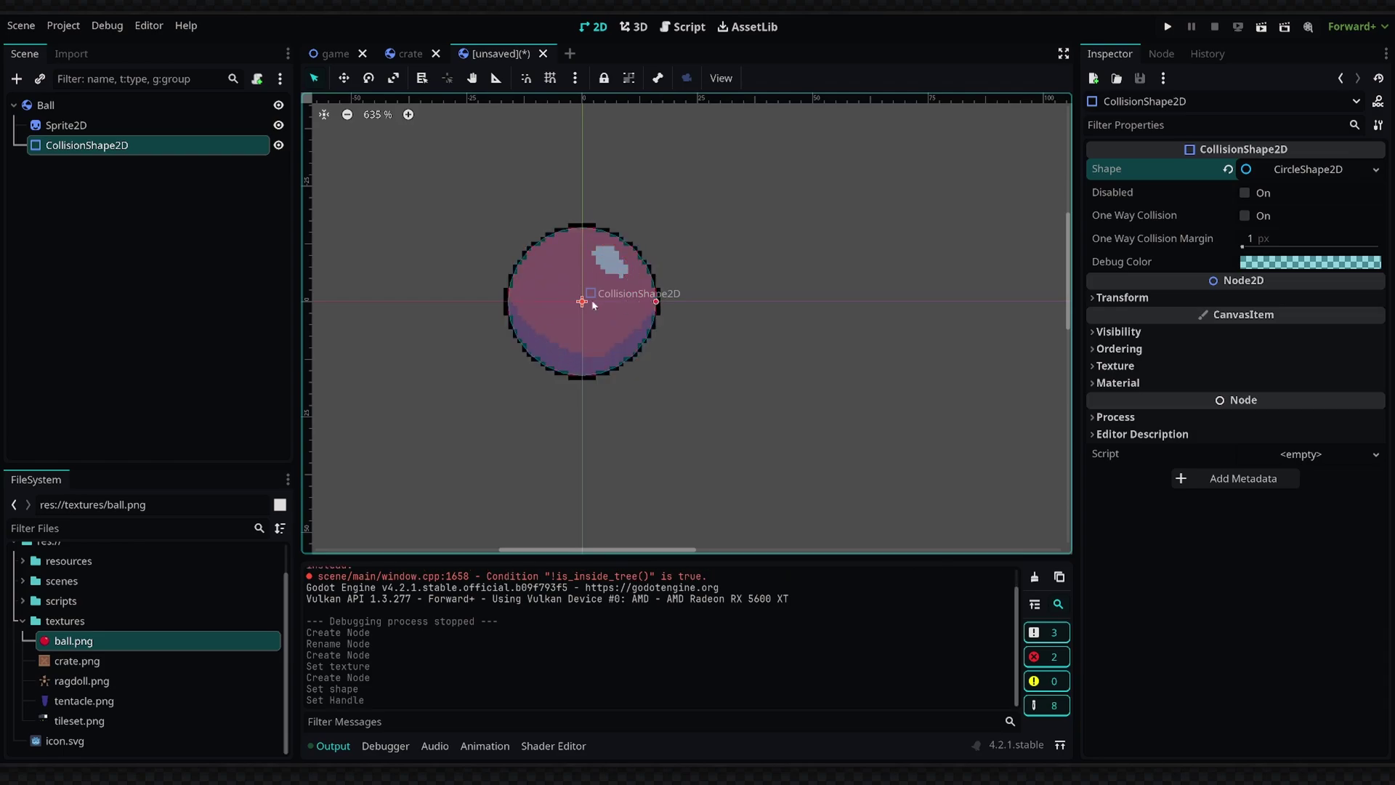
Save the ball scene as ball.tscn in res://scenes
{"action": "key", "text": "ctrl+s"}
{"action": "double_click", "coordinate": [711, 233]}
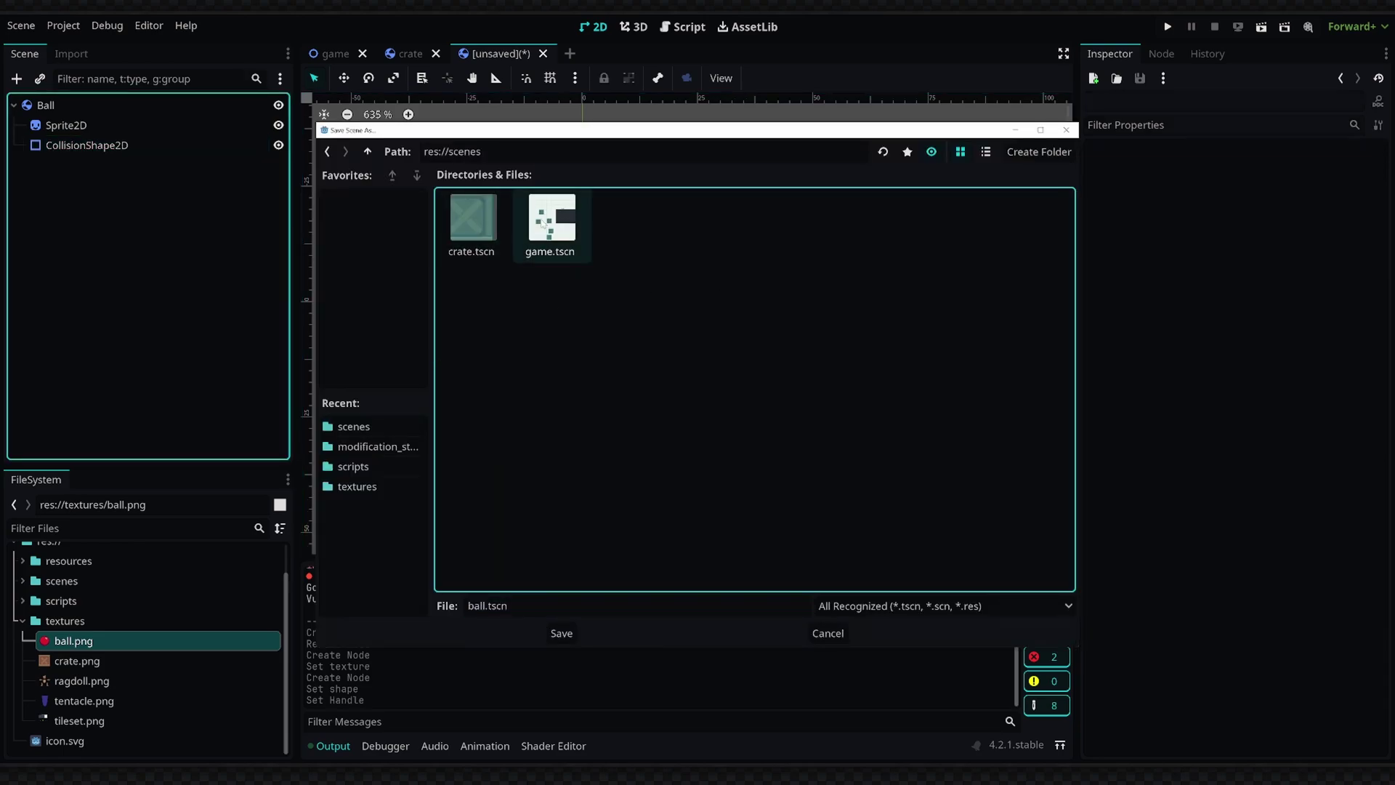
{"action": "key", "text": "Return"}
Instance ball.tscn under Objects in the game level, duplicate and place the balls, then test-run
{"action": "left_click", "coordinate": [331, 53]}
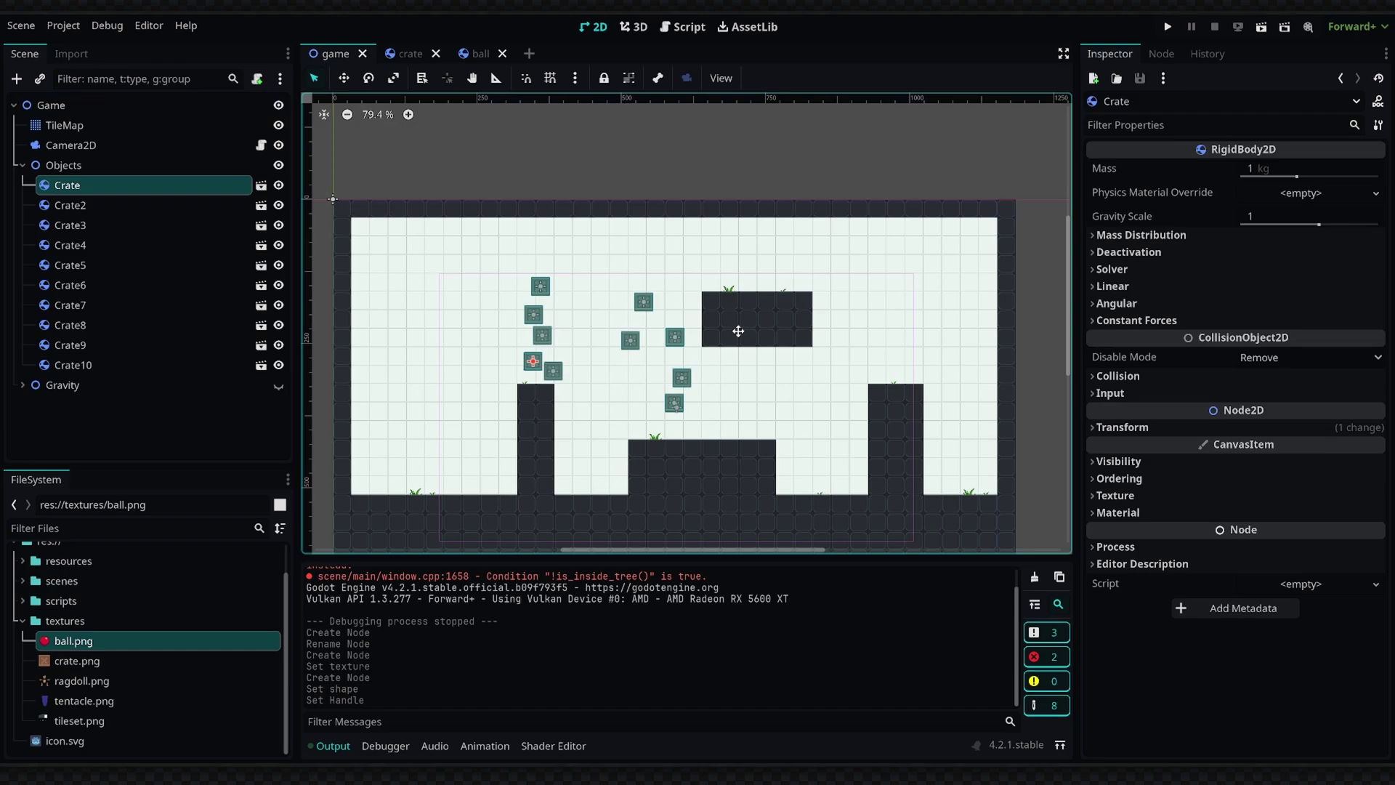
{"action": "scroll", "coordinate": [324, 249], "scroll_direction": "down", "scroll_amount": 2}
{"action": "left_click", "coordinate": [220, 169]}
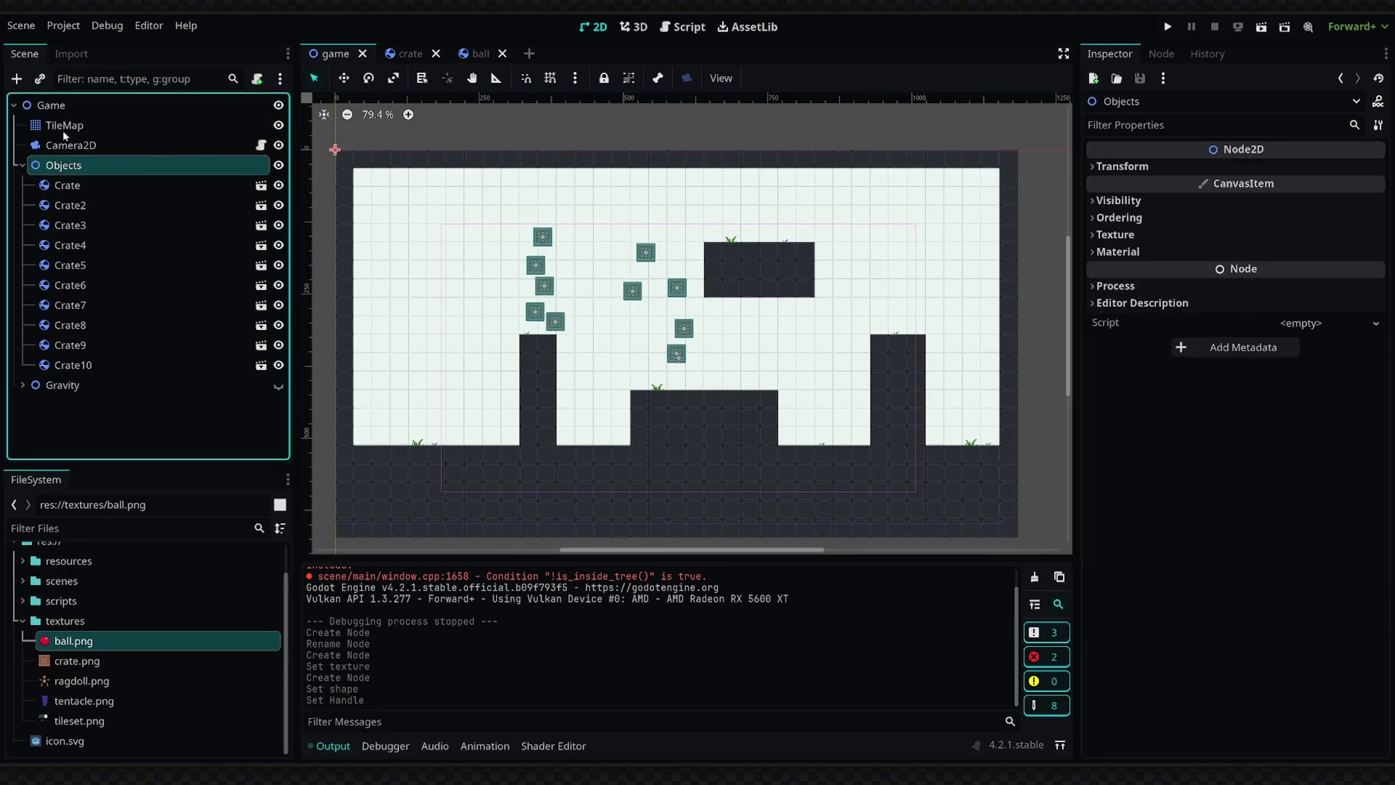
{"action": "left_click", "coordinate": [40, 78]}
{"action": "left_click", "coordinate": [585, 354]}
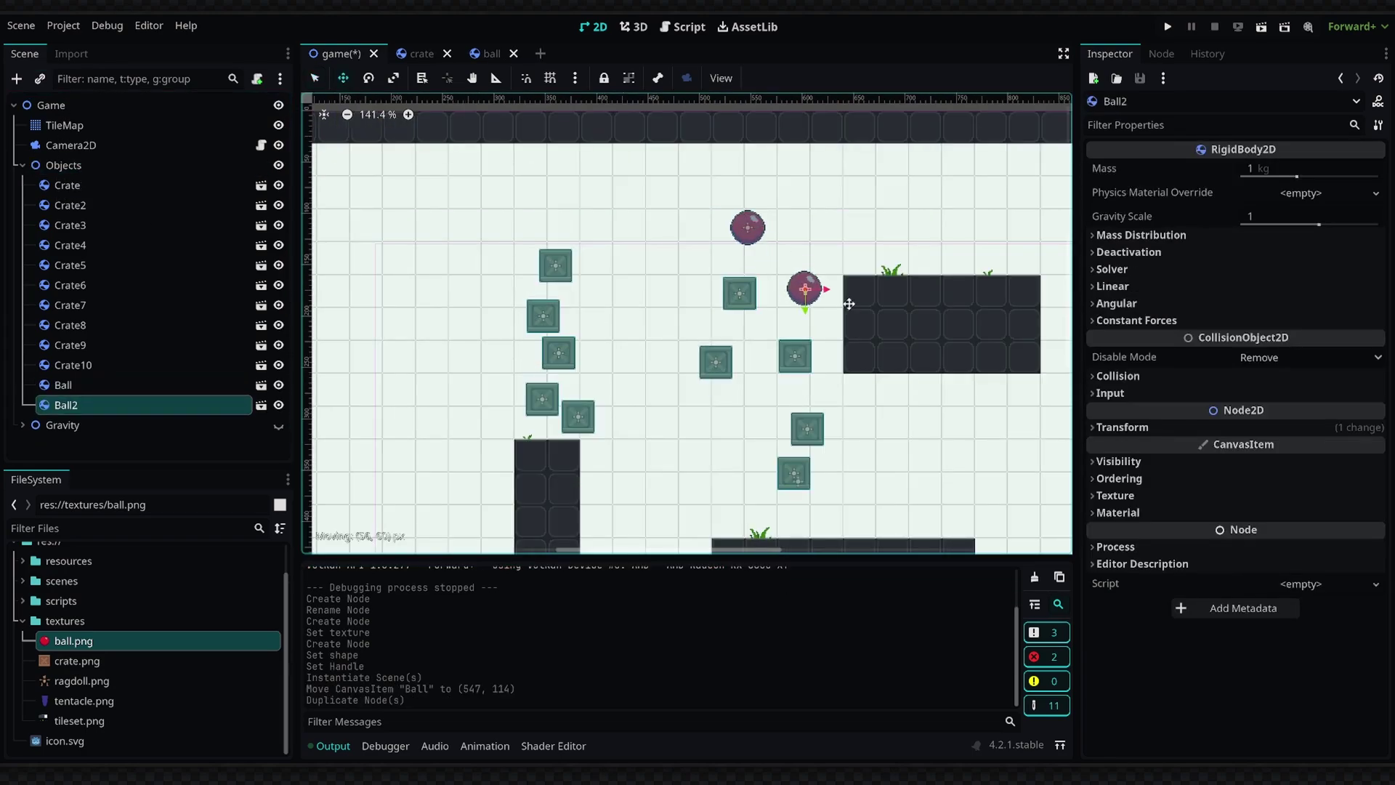
{"action": "key", "text": "ctrl+d"}
{"action": "left_click_drag", "start_coordinate": [847, 302], "coordinate": [799, 223]}
{"action": "key", "text": "ctrl+d"}
{"action": "key", "text": "F5"}
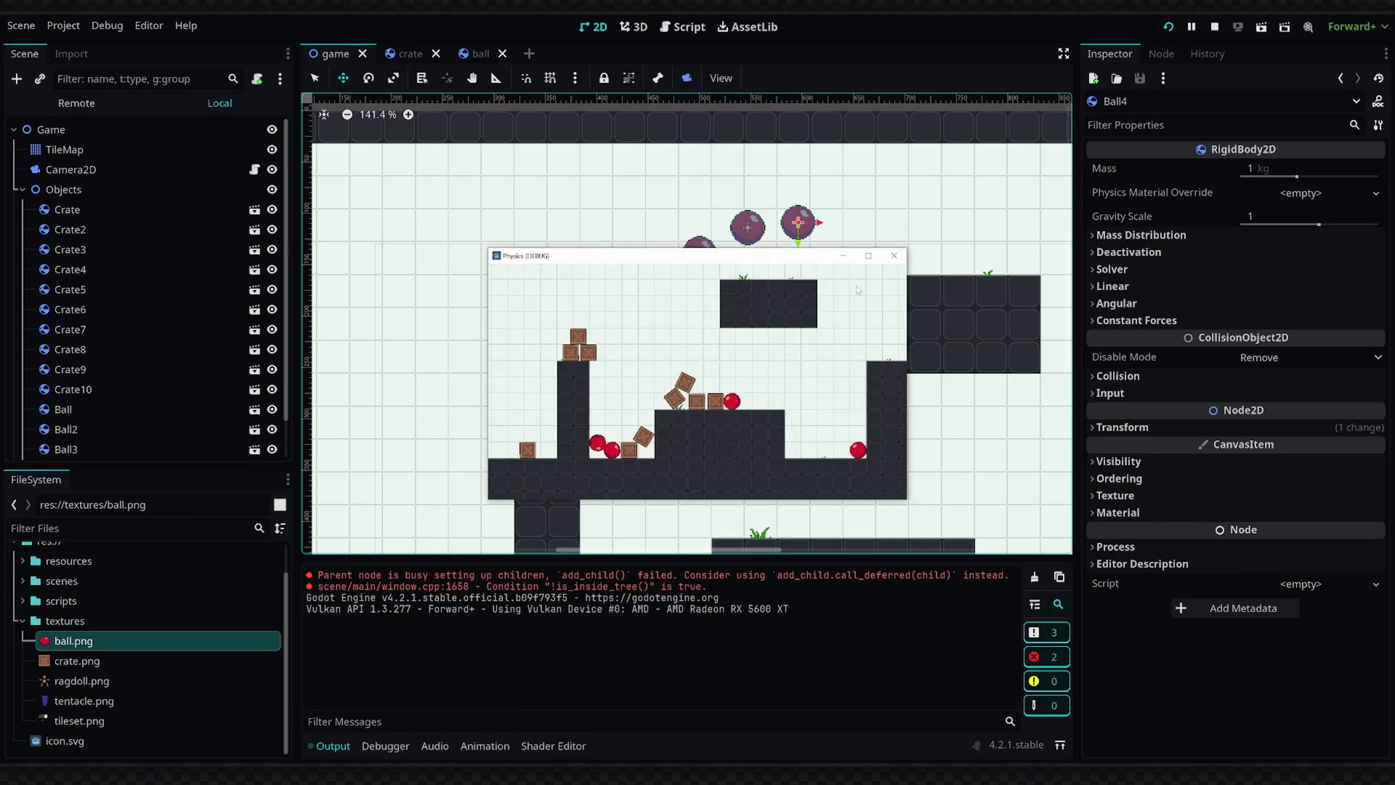
{"action": "left_click", "coordinate": [894, 256]}
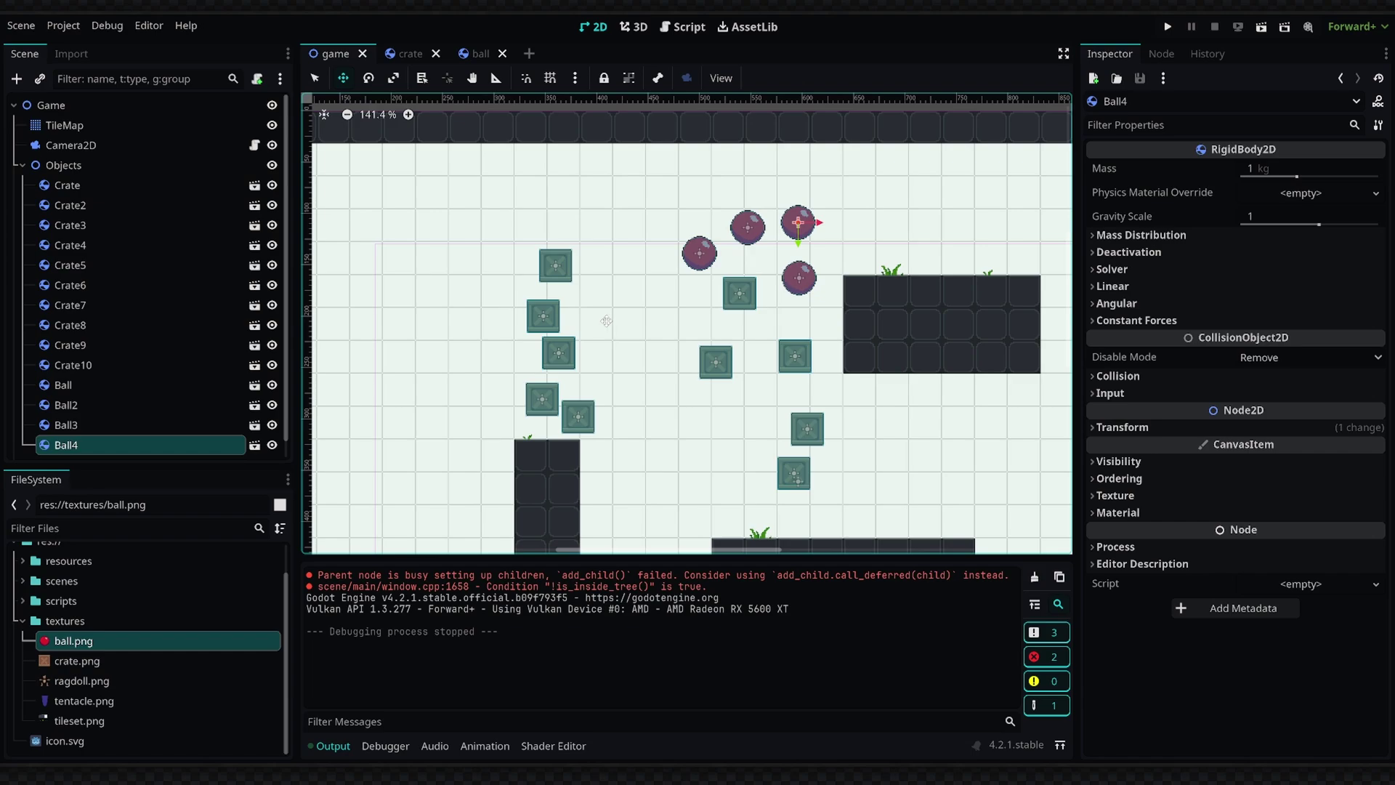
Give the Ball a new PhysicsMaterial override with bounce 0.8 and save the ball scene
{"action": "left_click", "coordinate": [474, 54]}
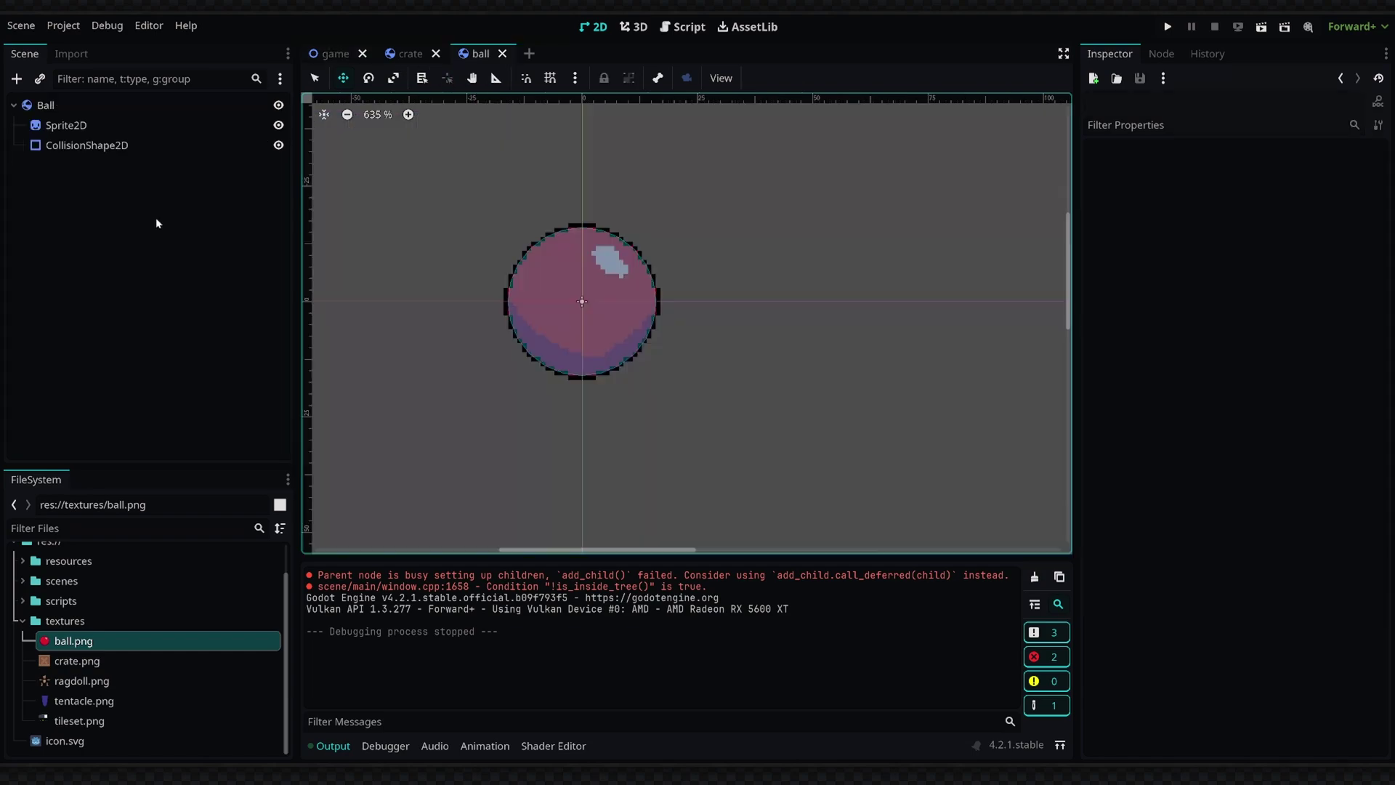
{"action": "left_click", "coordinate": [46, 104]}
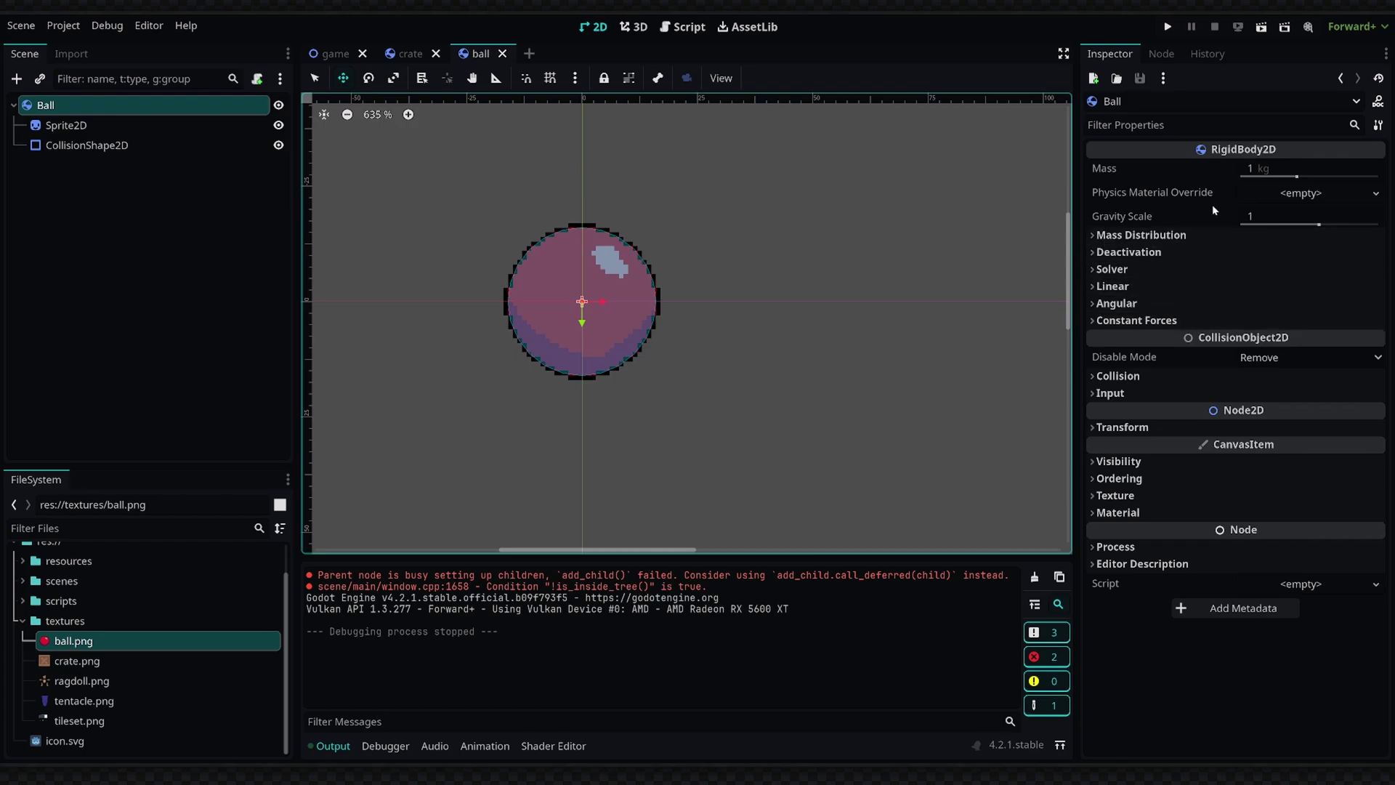
{"action": "left_click", "coordinate": [1287, 193]}
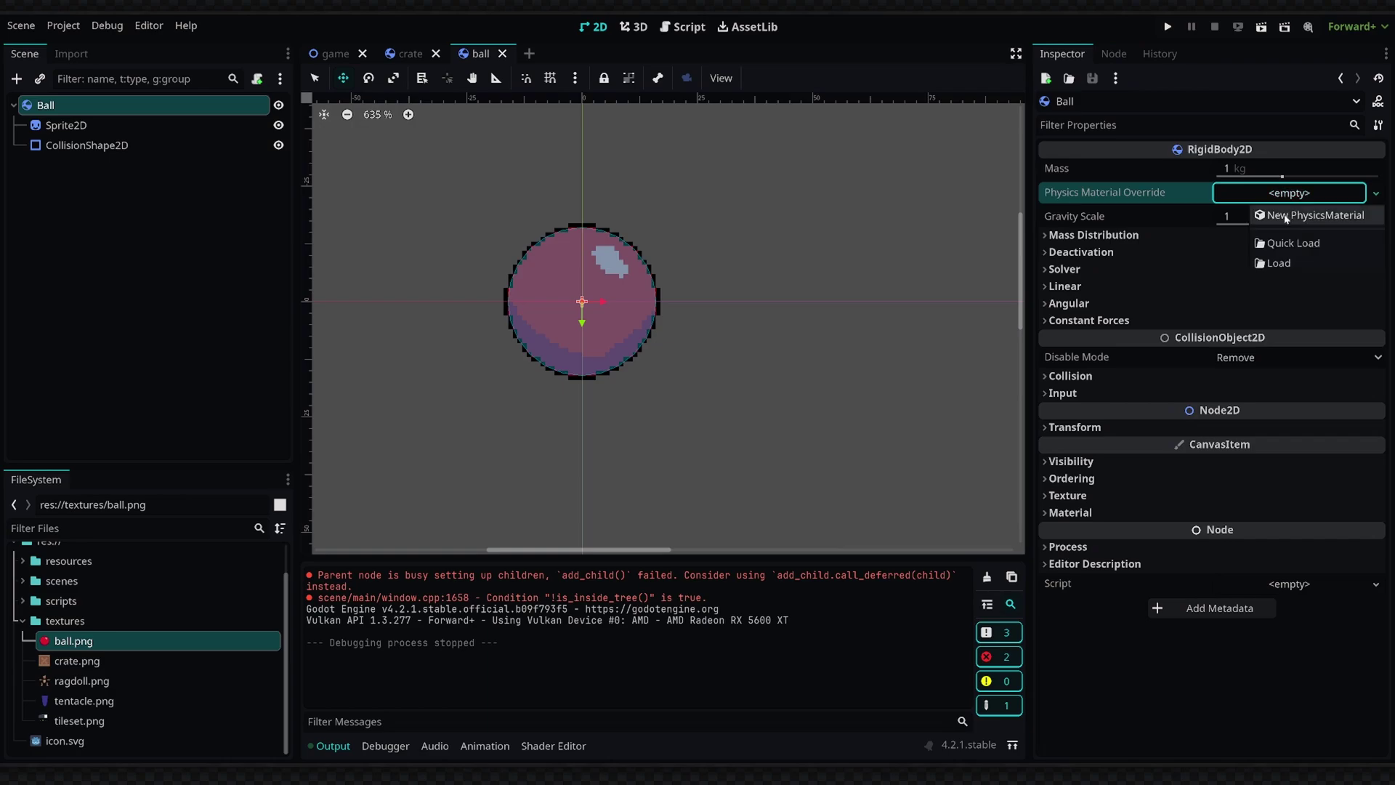
{"action": "left_click", "coordinate": [1286, 215]}
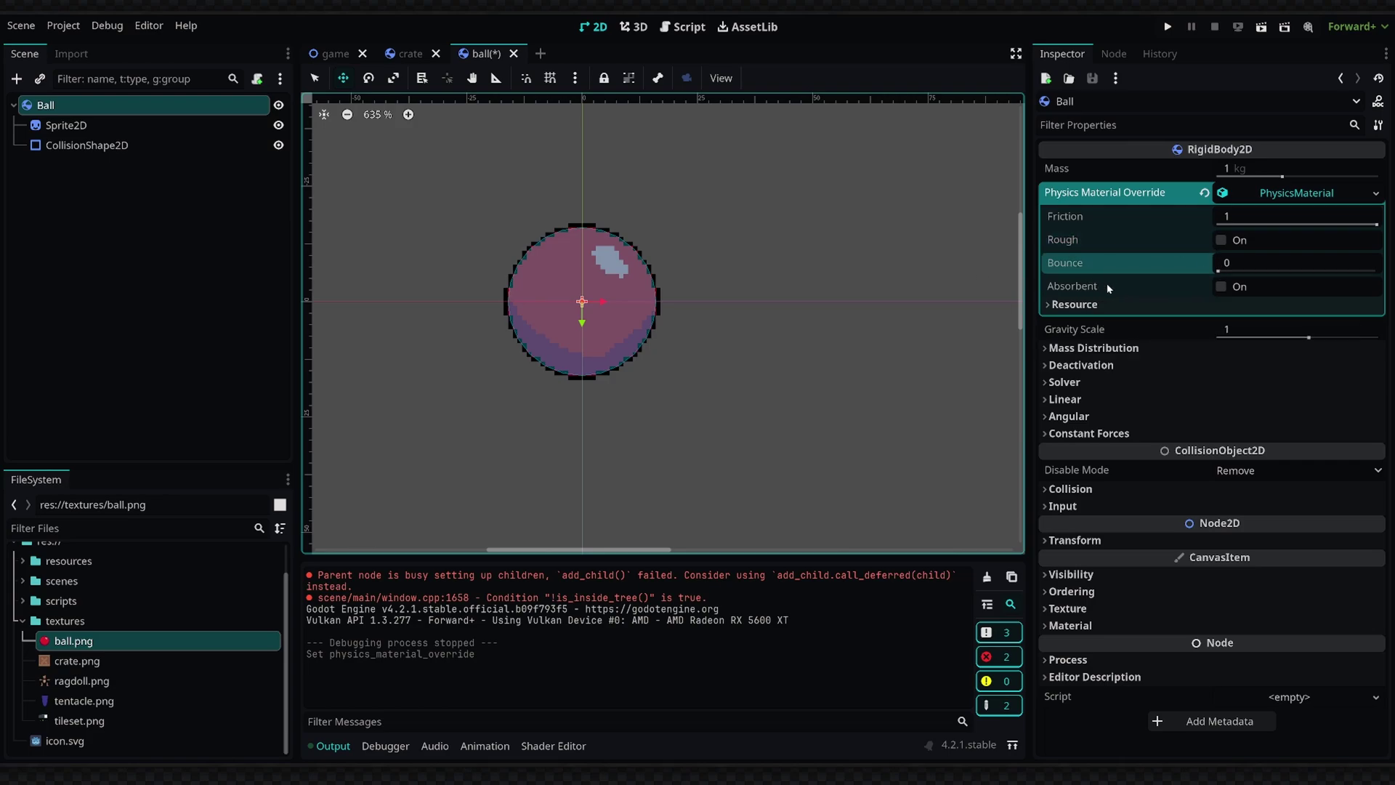
{"action": "mouse_move", "coordinate": [1110, 288]}
{"action": "left_click", "coordinate": [1235, 263]}
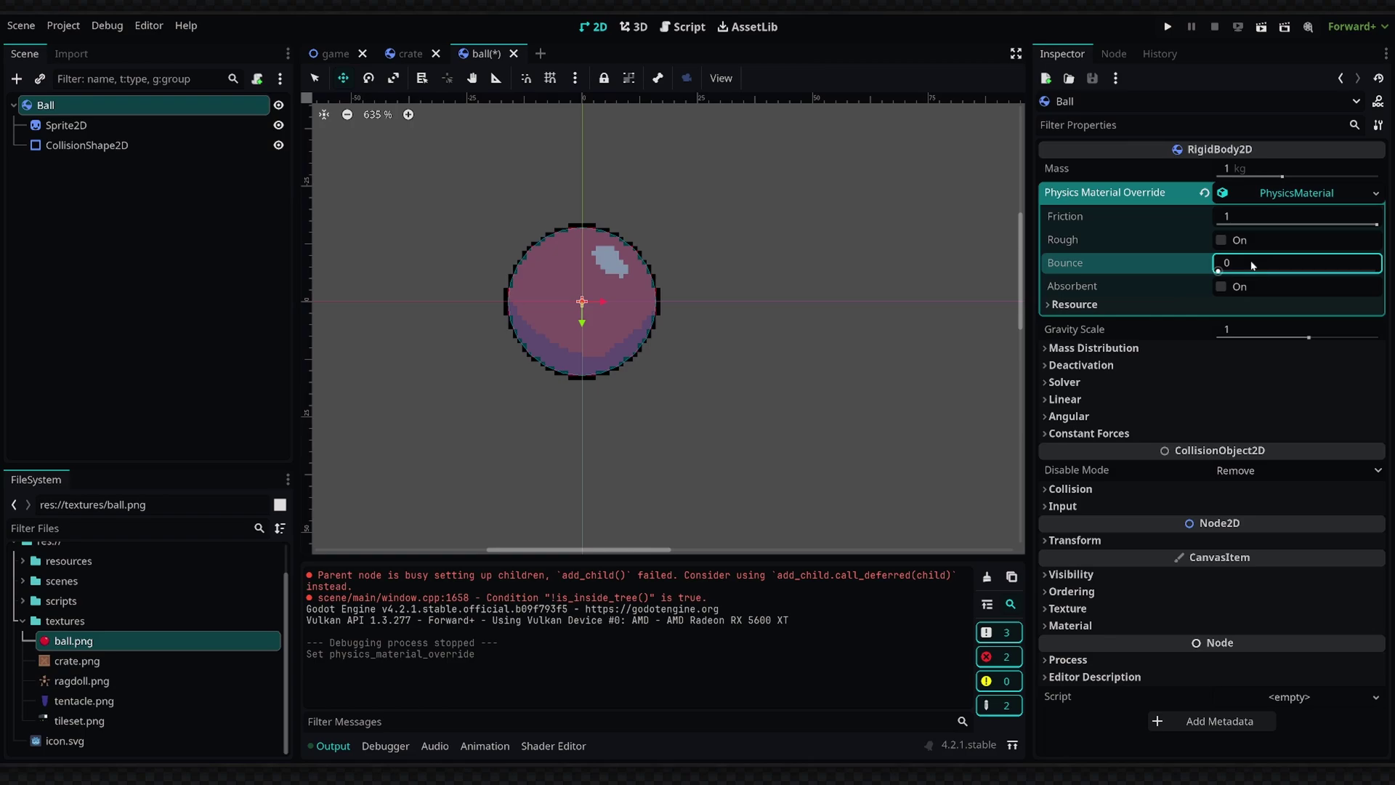
{"action": "type", "text": "0.8"}
{"action": "key", "text": "Return"}
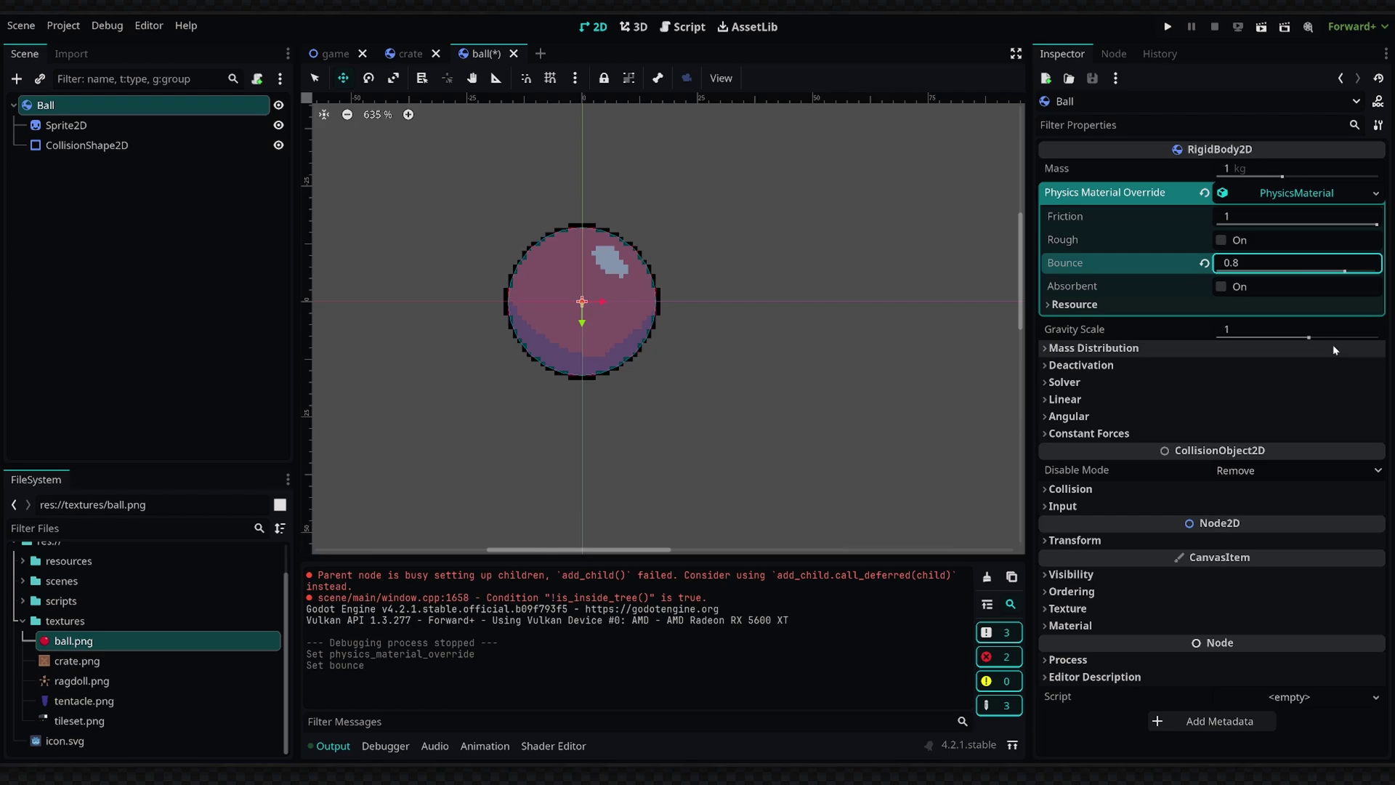
{"action": "key", "text": "Return"}
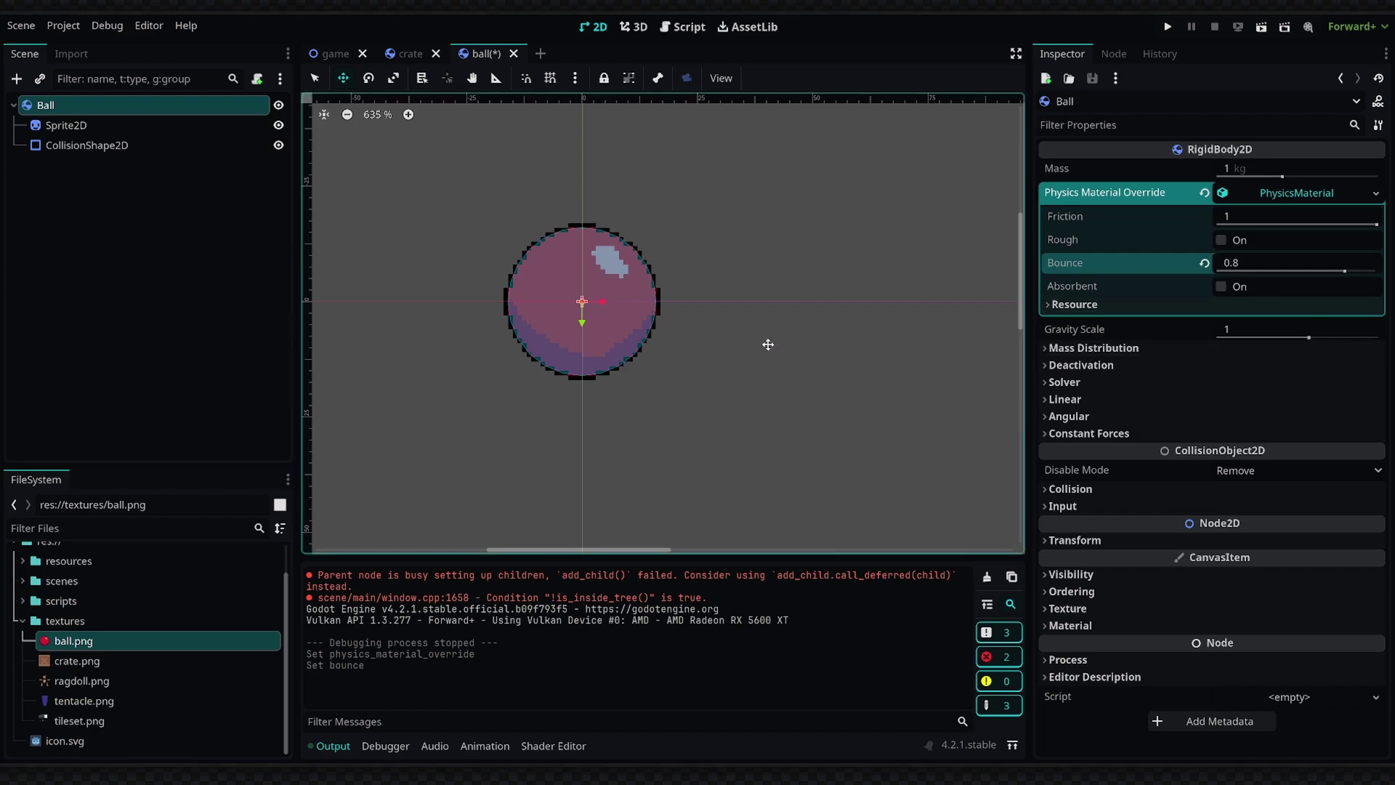
{"action": "key", "text": "ctrl+s"}
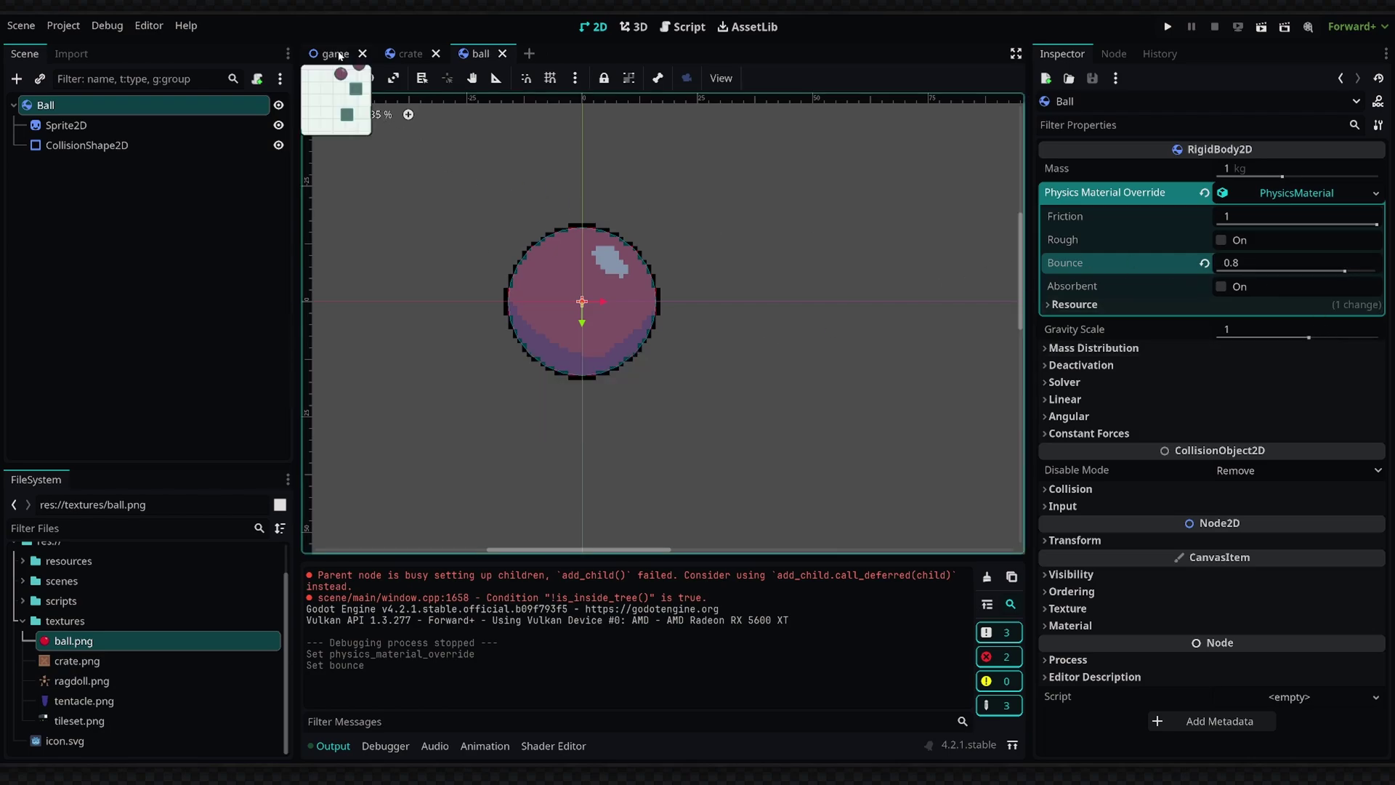
Run the game level to test the ball bounce
{"action": "left_click", "coordinate": [336, 54]}
{"action": "left_click", "coordinate": [1167, 28]}
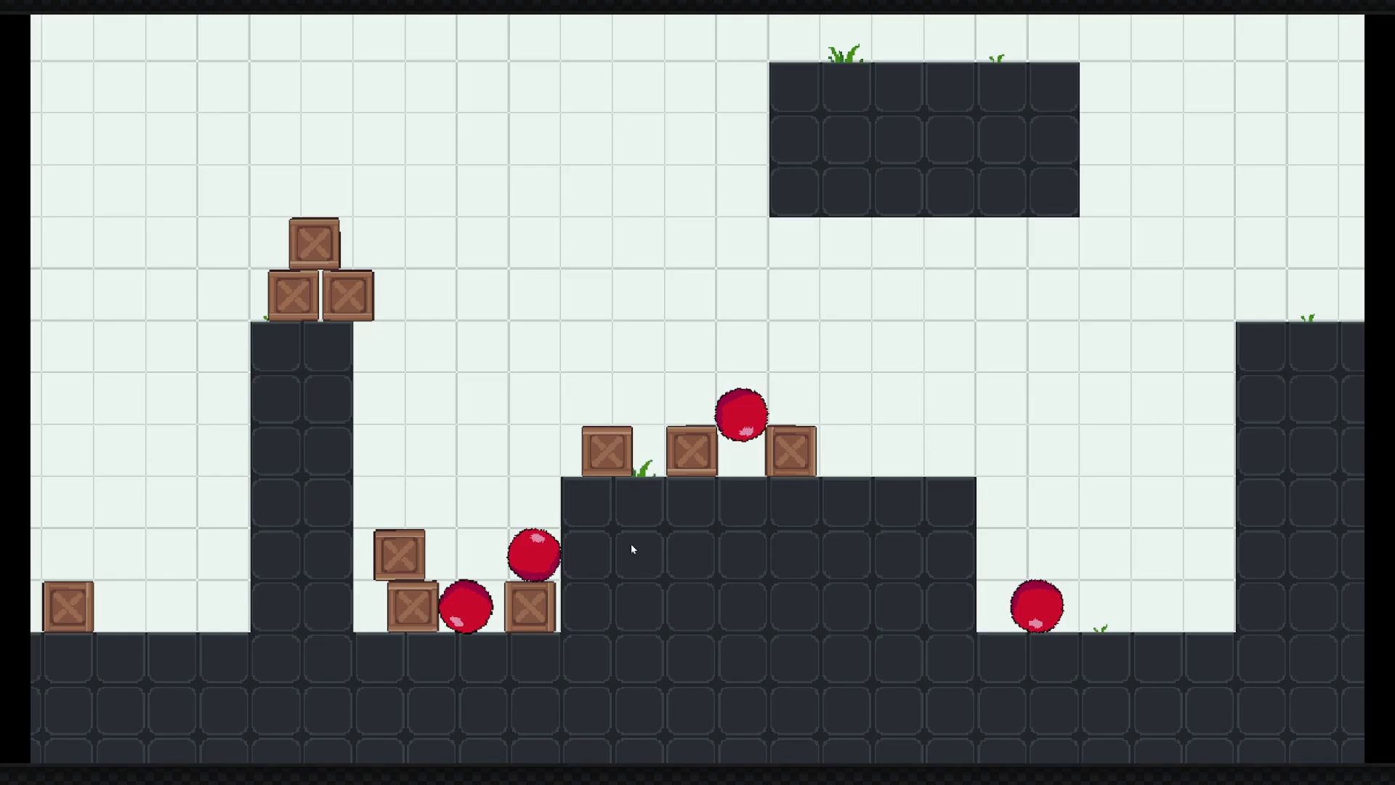
{"action": "key", "text": "F8"}
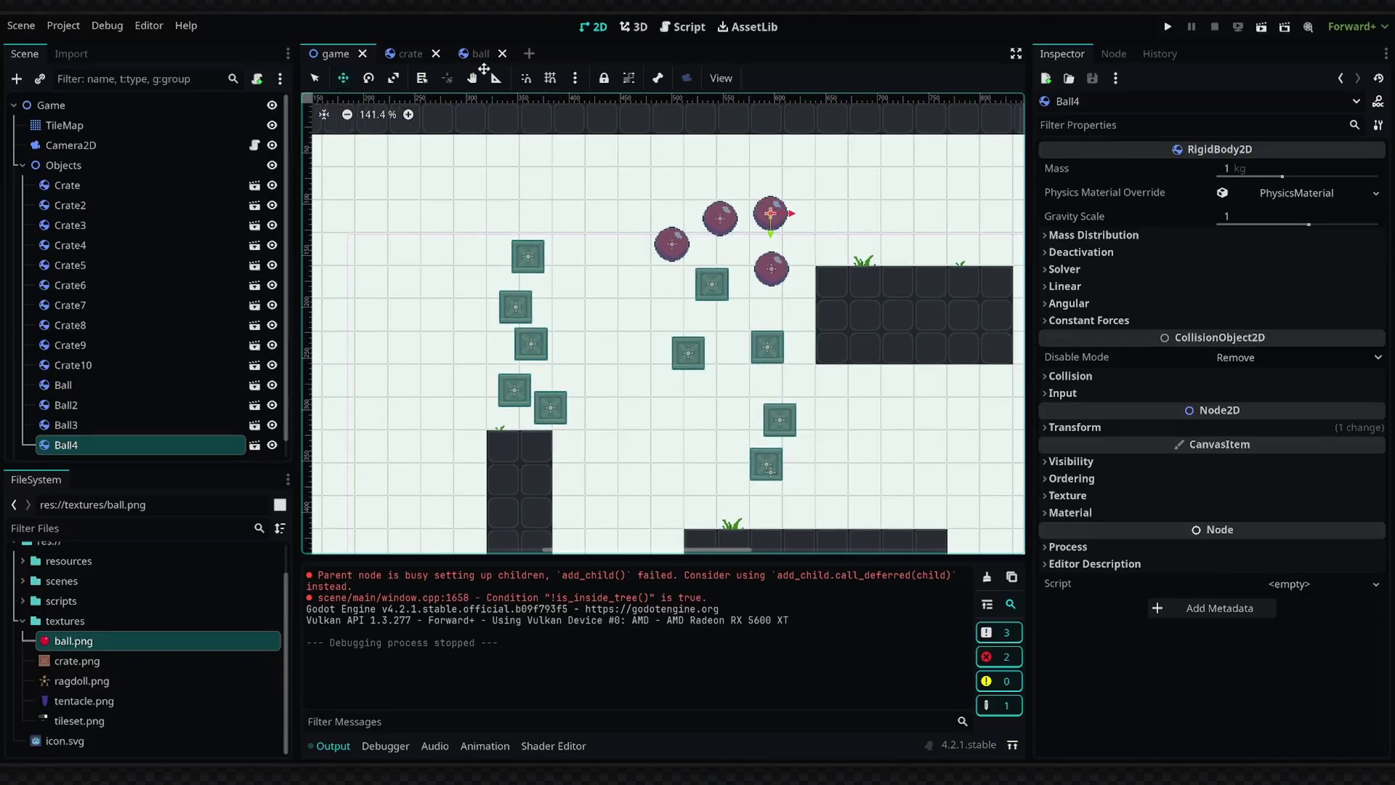
Set the Ball's mass to 0.4 kg and test-run the game again
{"action": "left_click", "coordinate": [477, 53]}
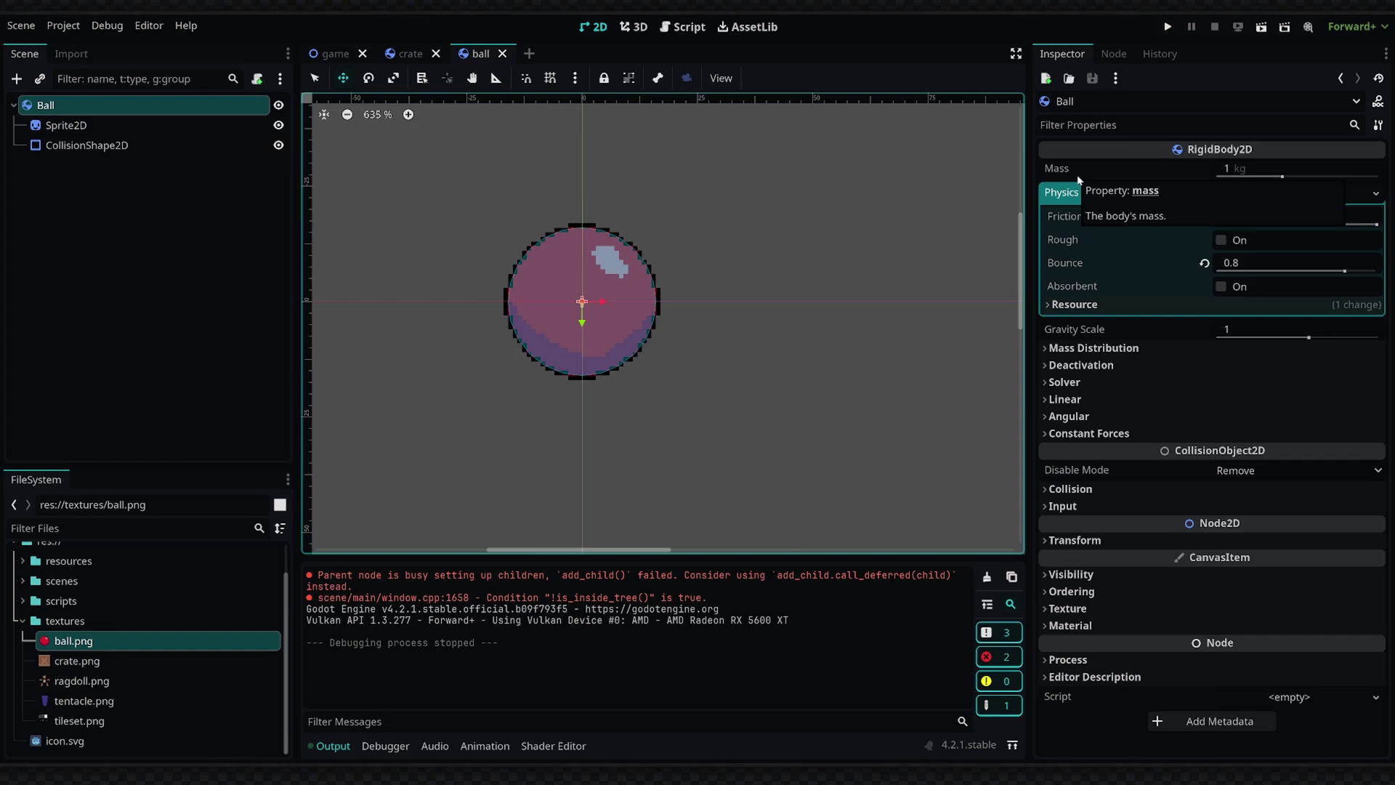
{"action": "left_click", "coordinate": [1293, 168]}
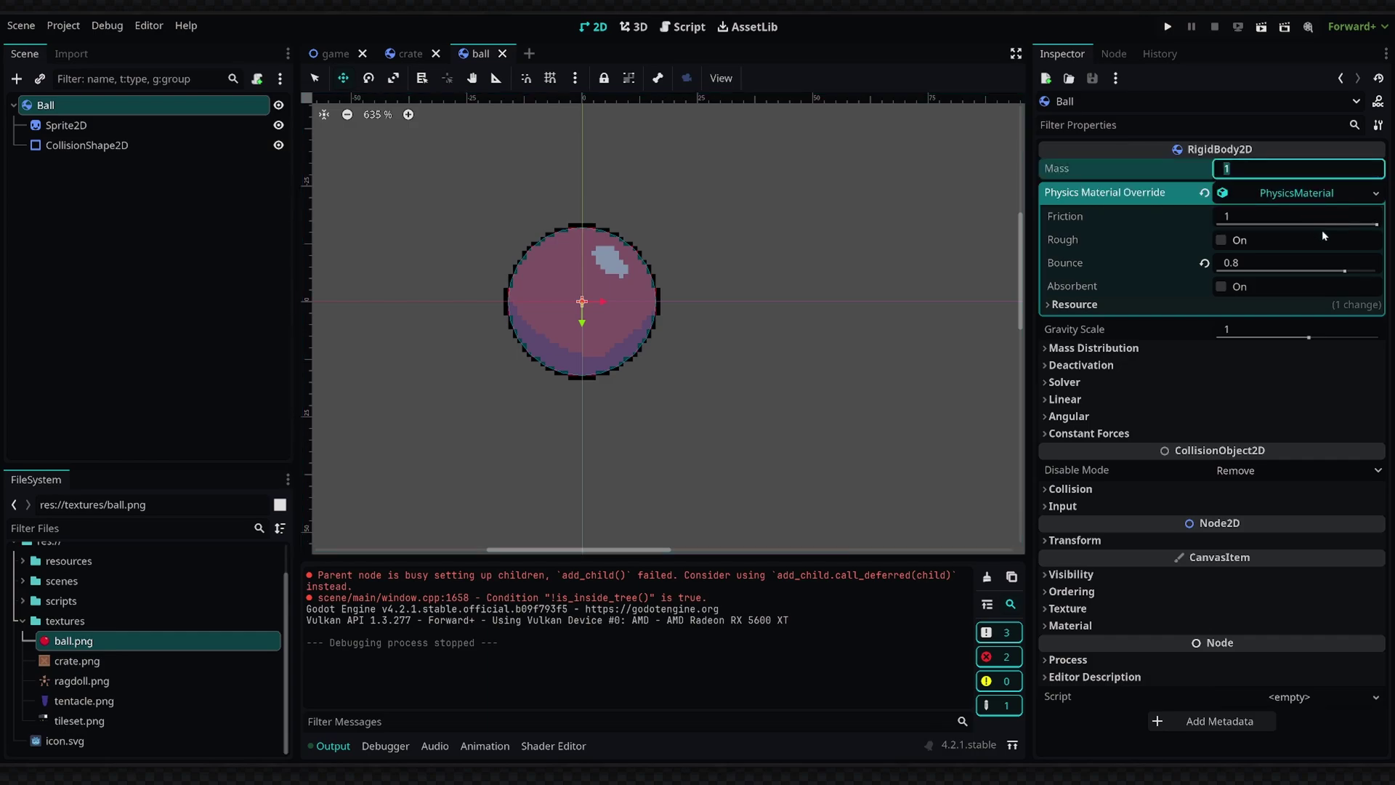
{"action": "type", "text": "0.4"}
{"action": "key", "text": "Return"}
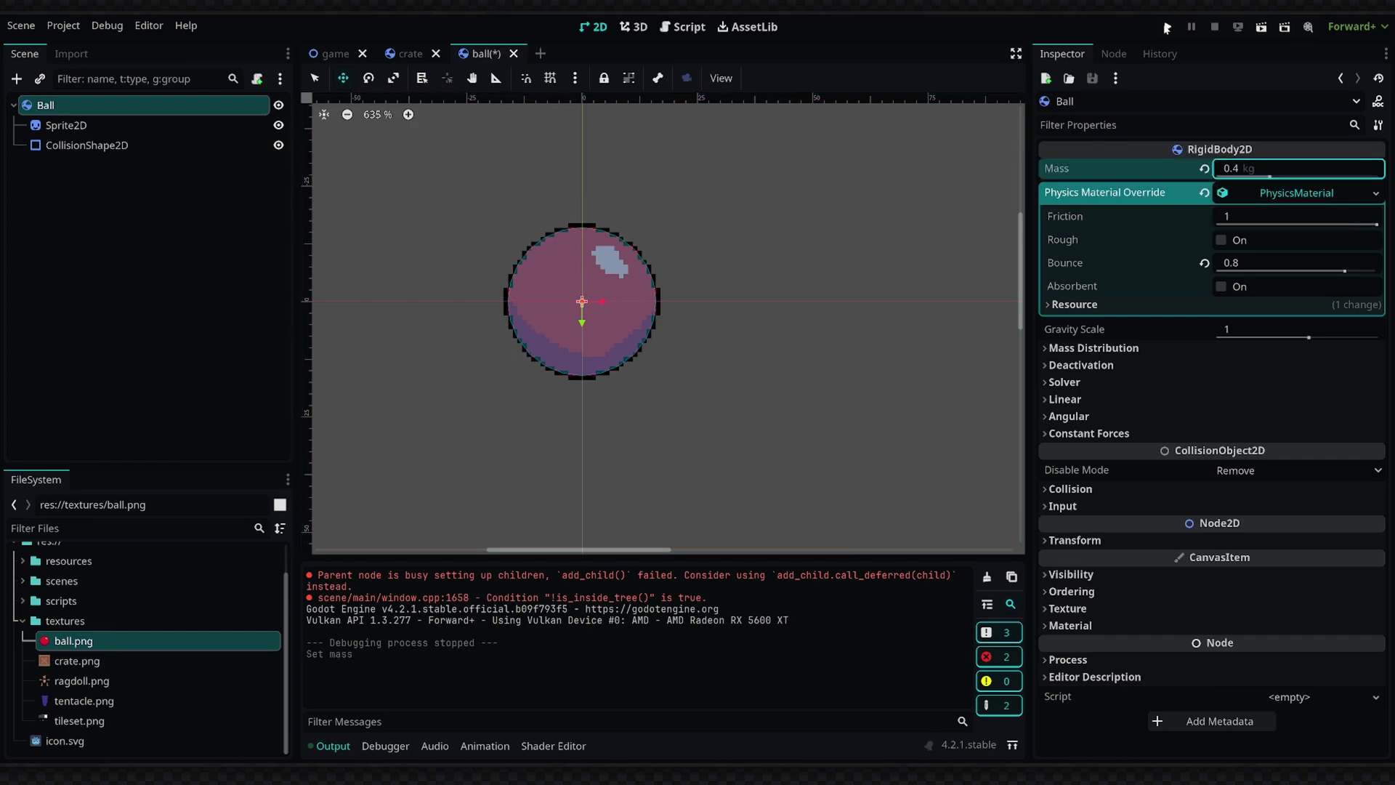
{"action": "left_click", "coordinate": [1167, 28]}
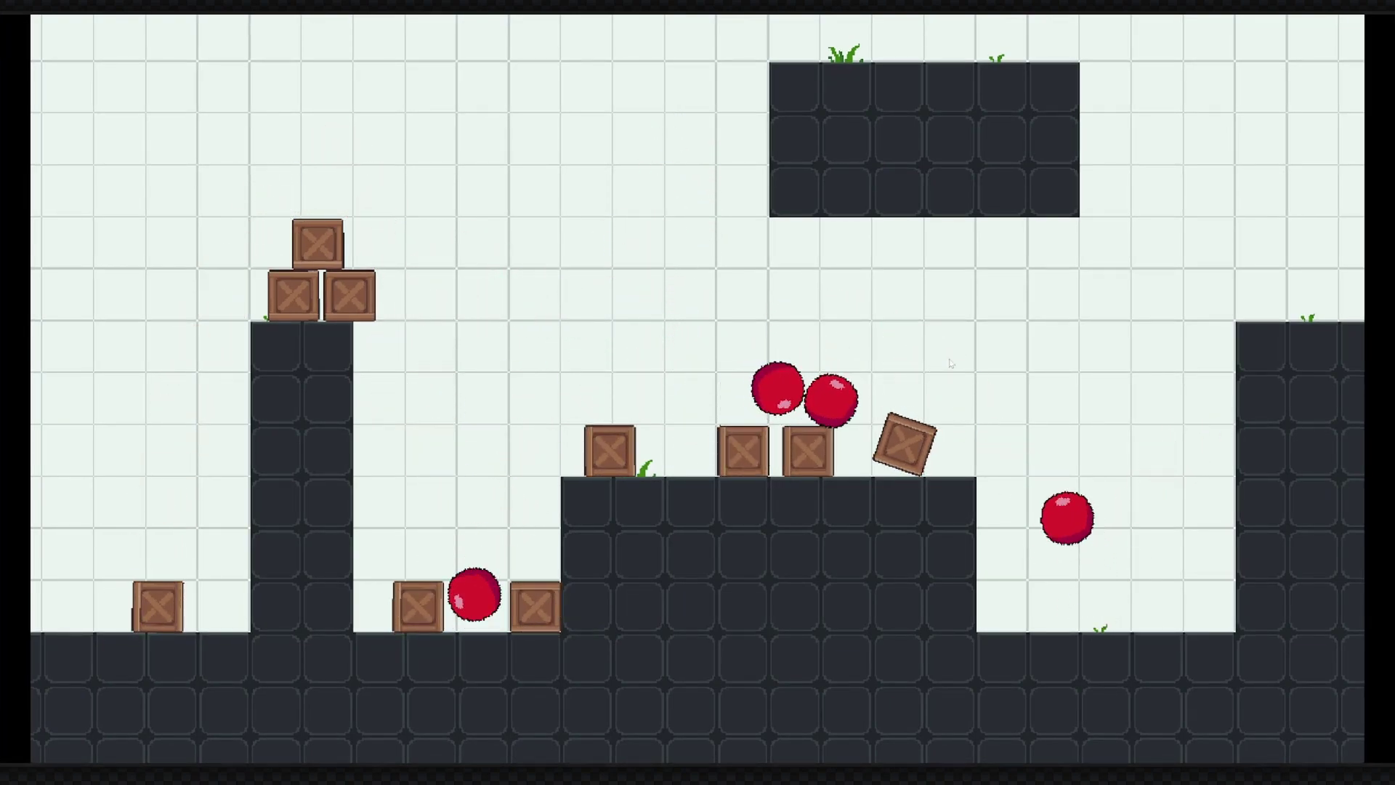
{"action": "key", "text": "F8"}
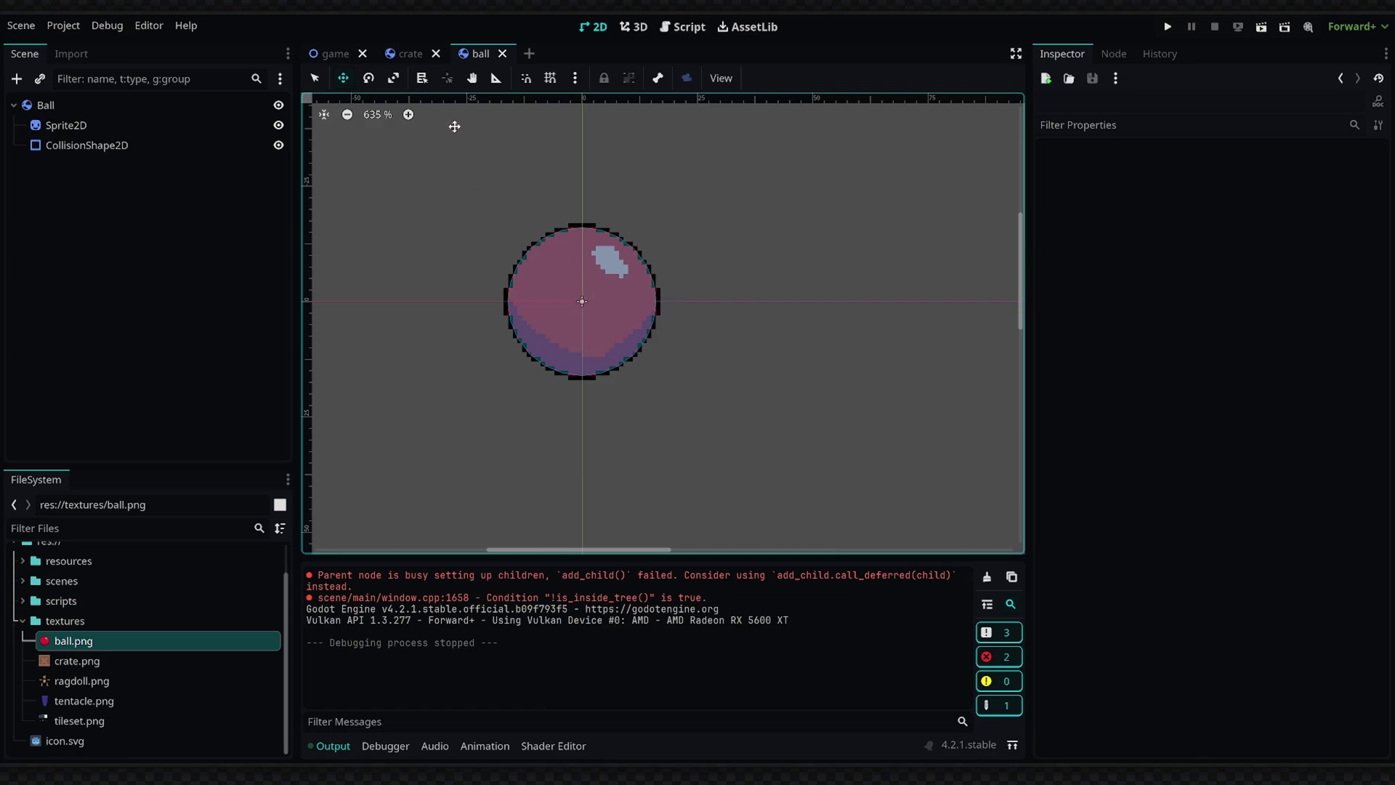
In Project Settings > Physics > 2D, set Default Gravity to 1200 and gravity vector y to -1
{"action": "left_click", "coordinate": [331, 50]}
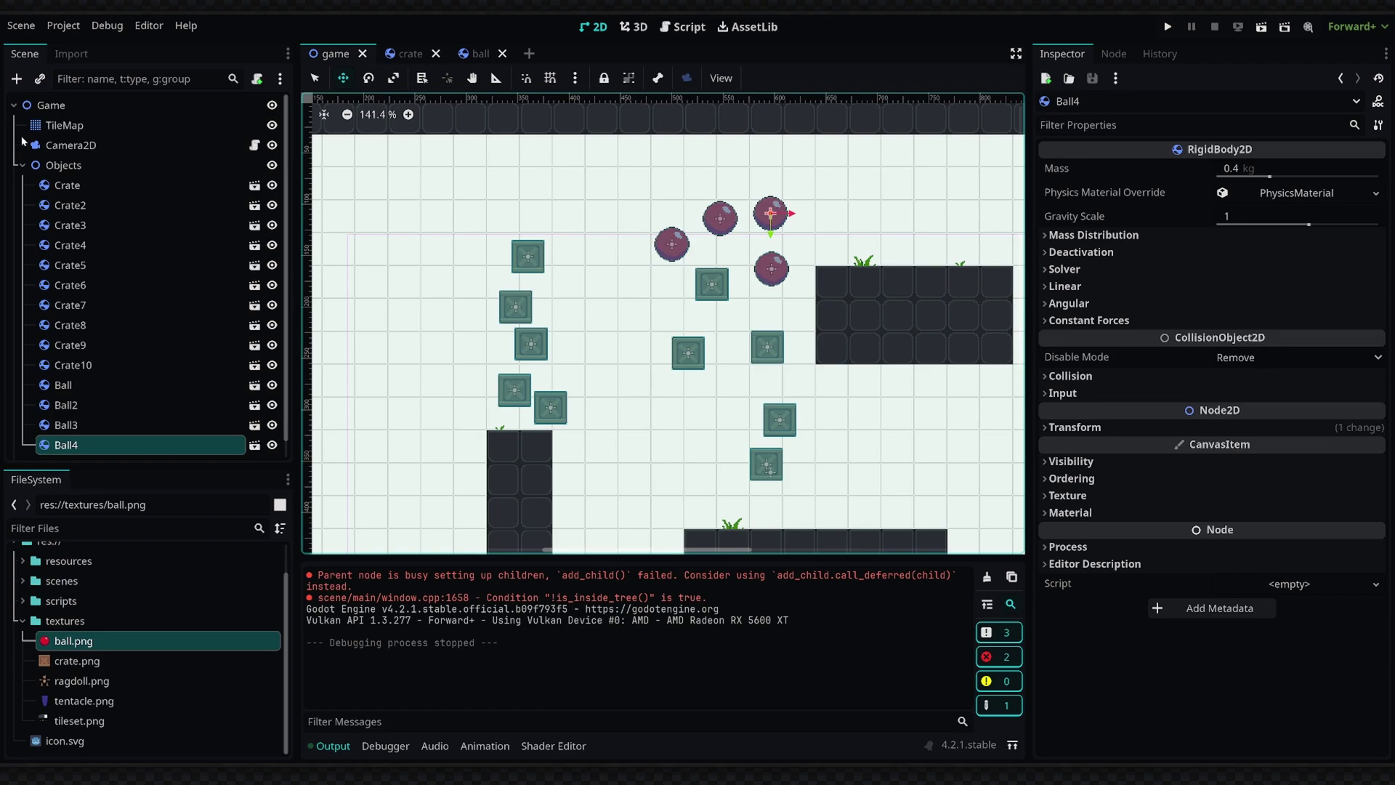
{"action": "left_click", "coordinate": [61, 27]}
{"action": "left_click", "coordinate": [72, 43]}
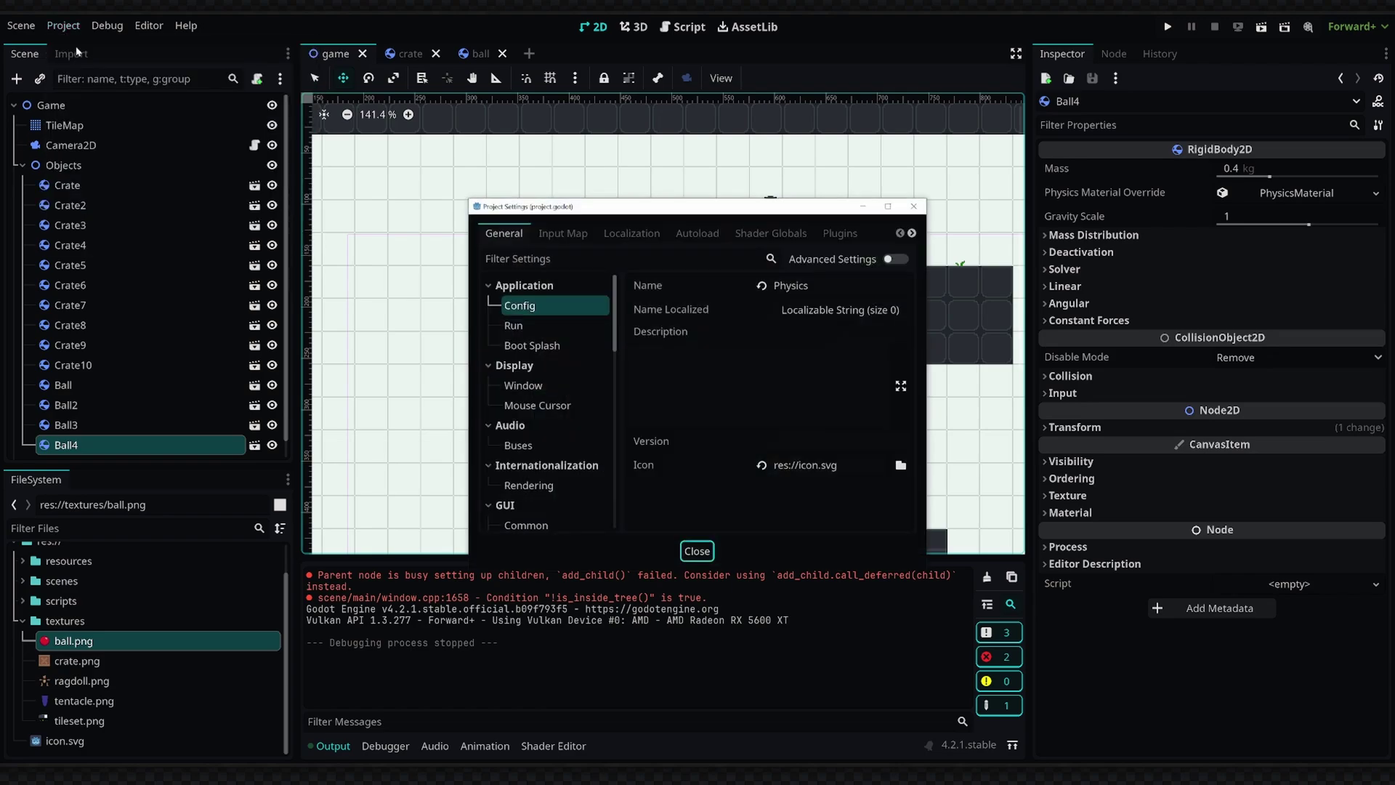
{"action": "scroll", "coordinate": [418, 411], "scroll_direction": "down", "scroll_amount": 5}
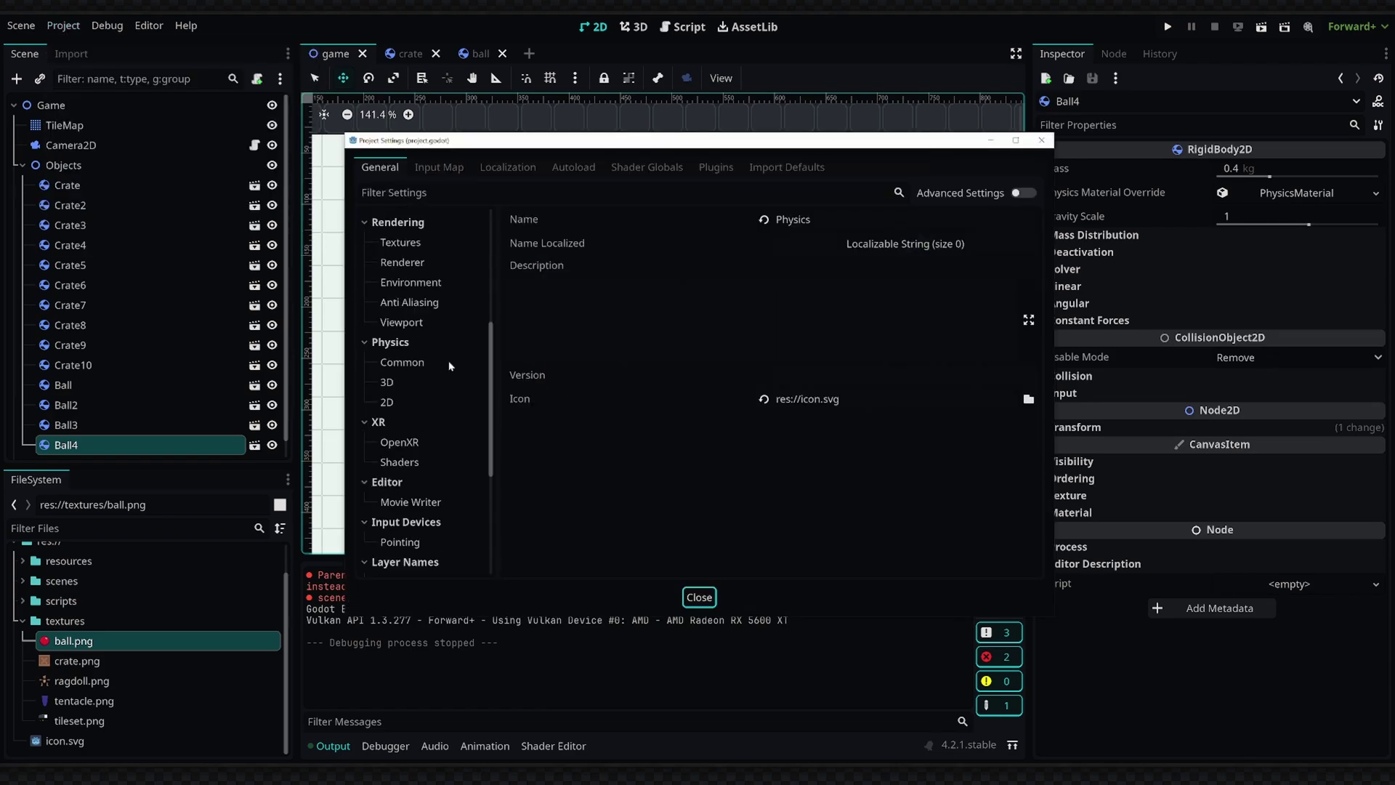
{"action": "left_click", "coordinate": [426, 365]}
{"action": "left_click", "coordinate": [412, 404]}
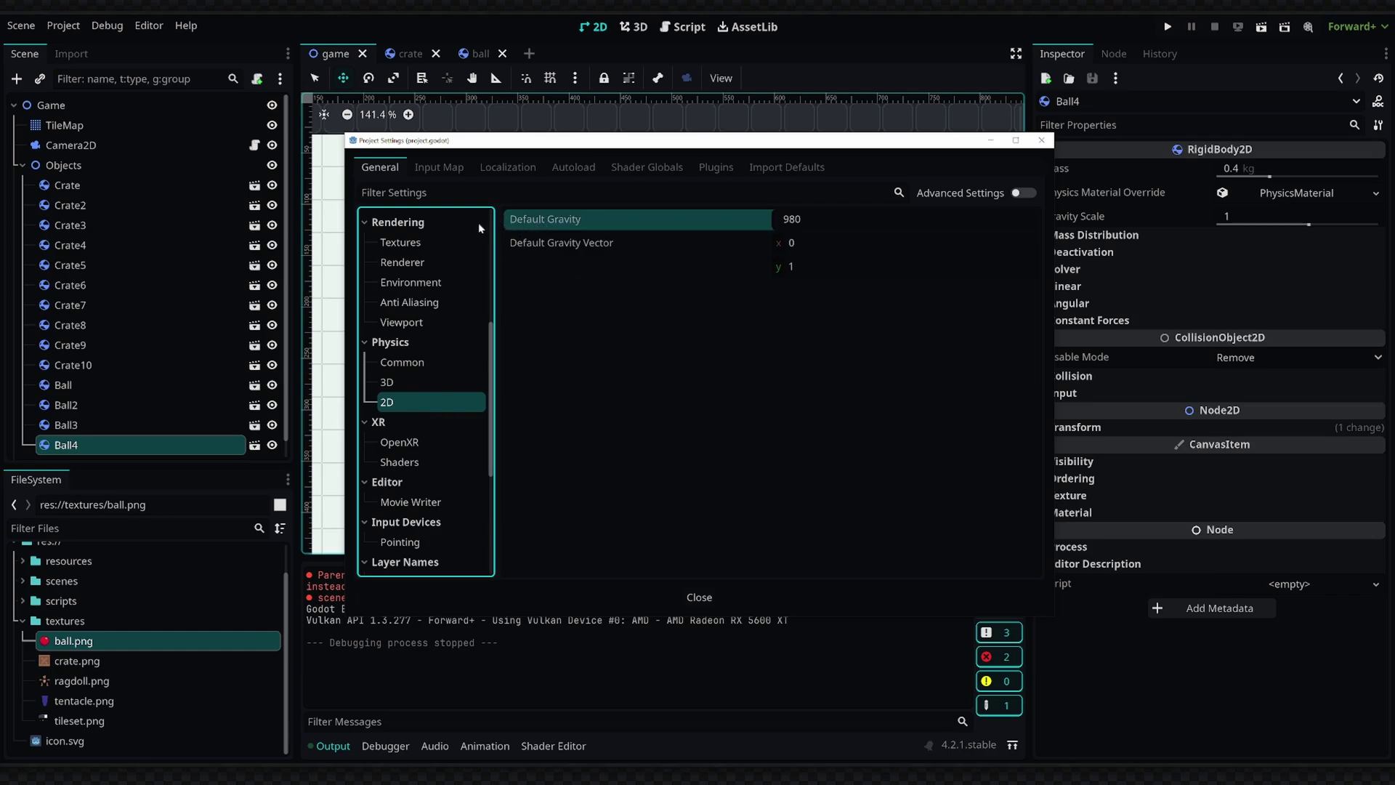
{"action": "left_click", "coordinate": [801, 218]}
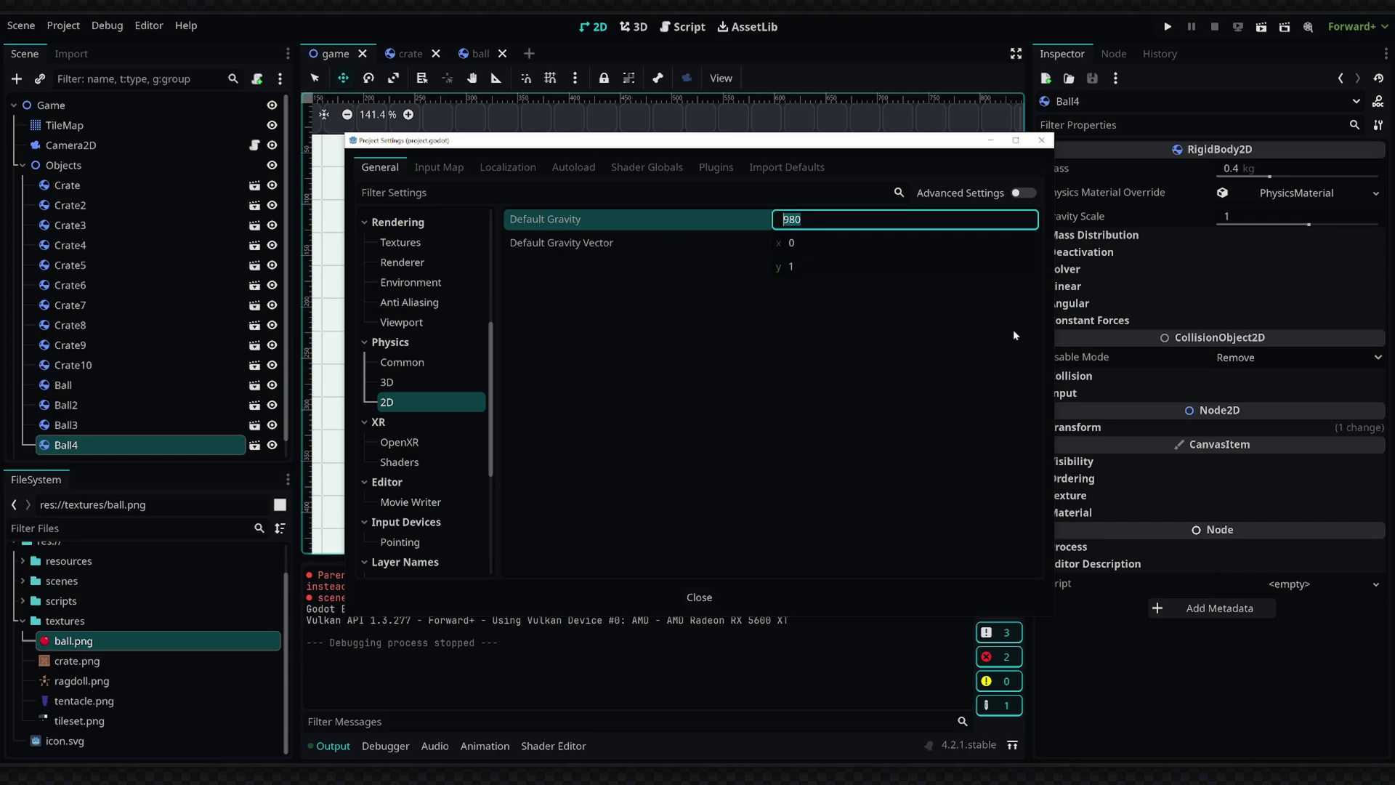
{"action": "type", "text": "1200"}
{"action": "key", "text": "Return"}
{"action": "key", "text": "Tab"}
{"action": "key", "text": "Tab"}
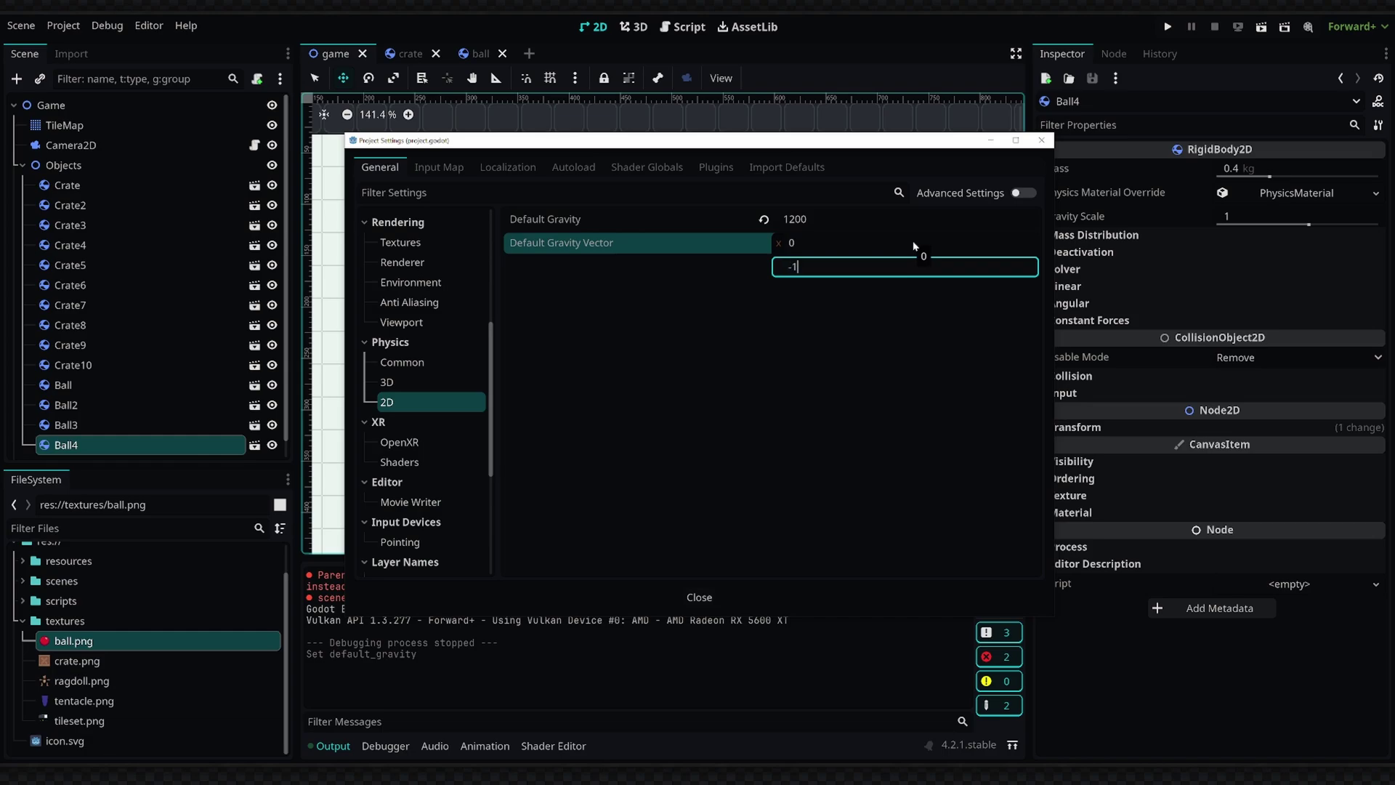
{"action": "key", "text": "Return"}
Run the game to see crates and balls fall toward the ceiling
{"action": "left_click", "coordinate": [699, 597]}
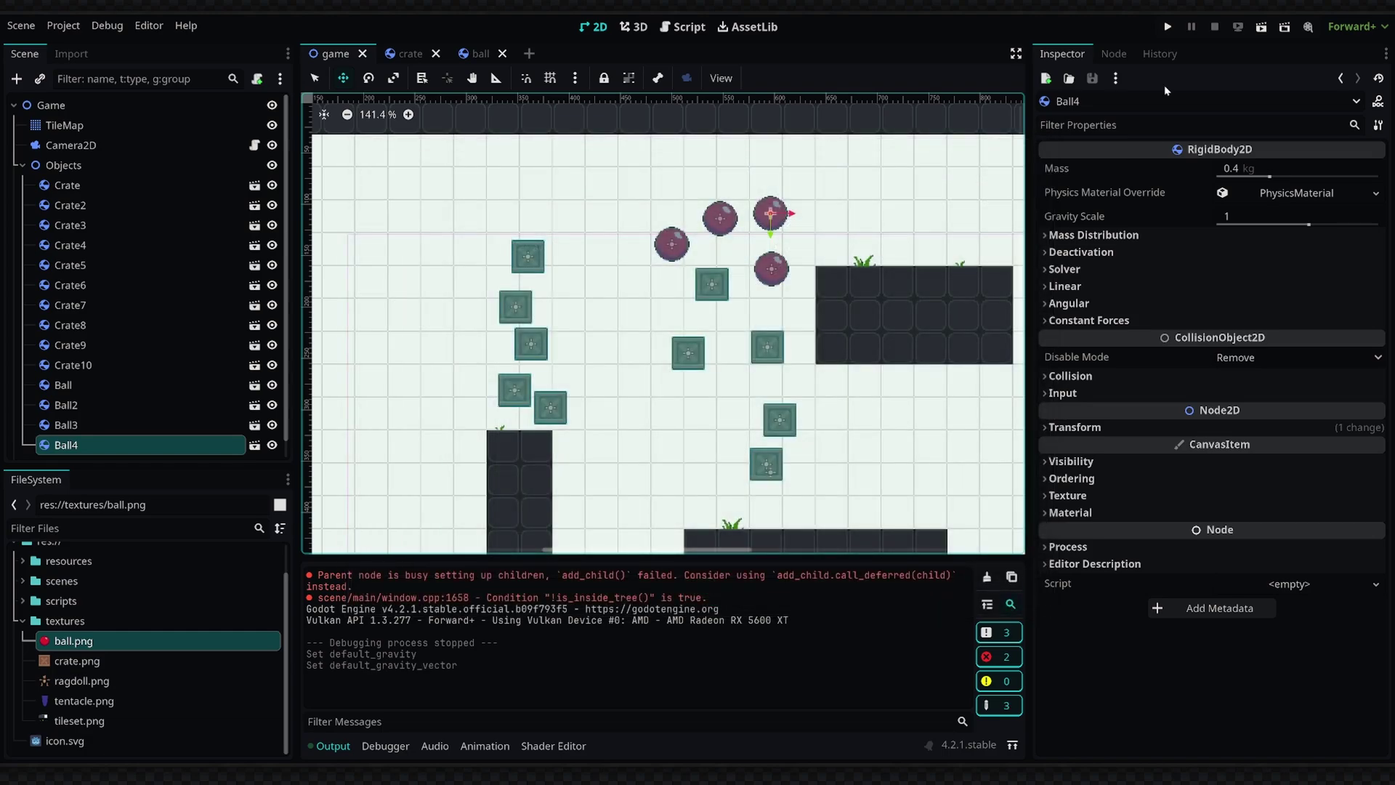
{"action": "left_click", "coordinate": [1169, 28]}
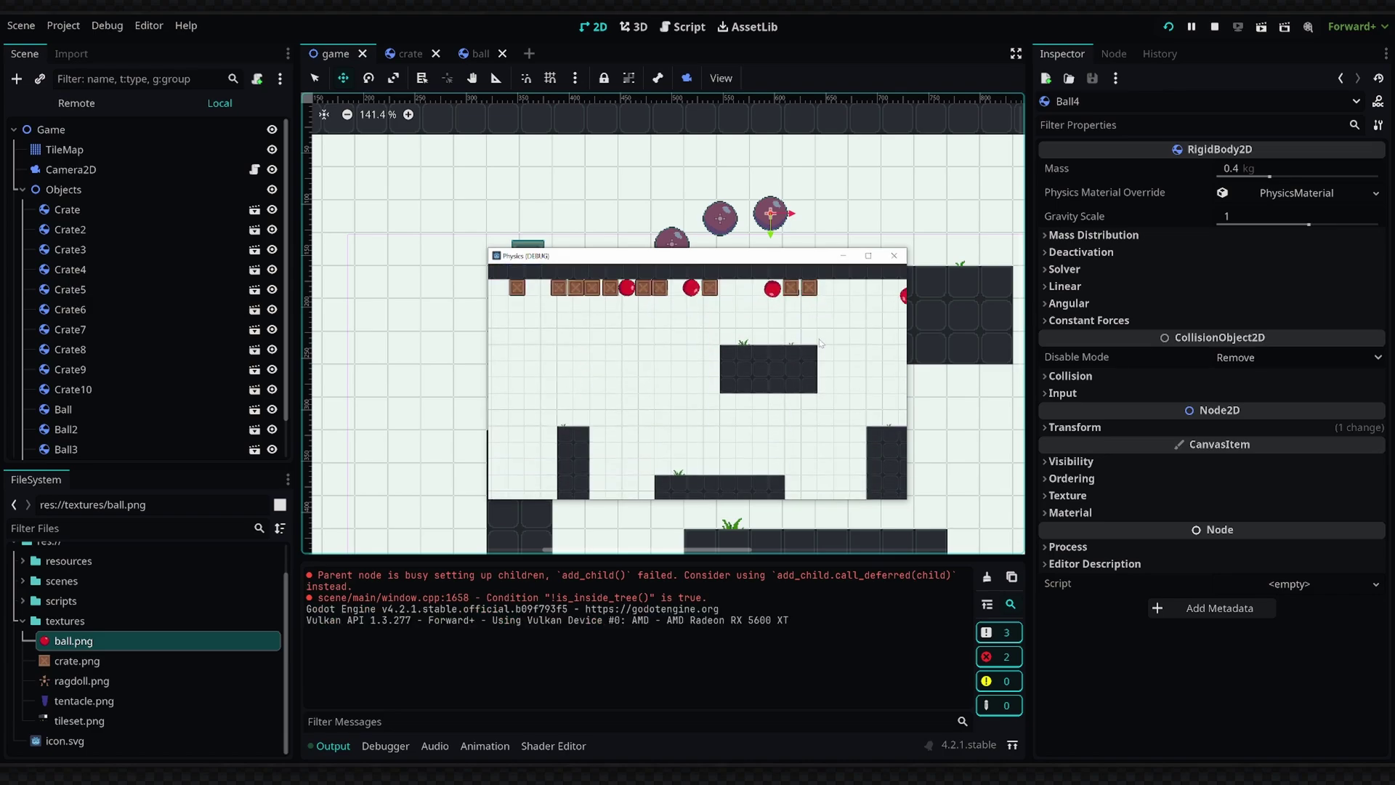
{"action": "key", "text": "F11"}
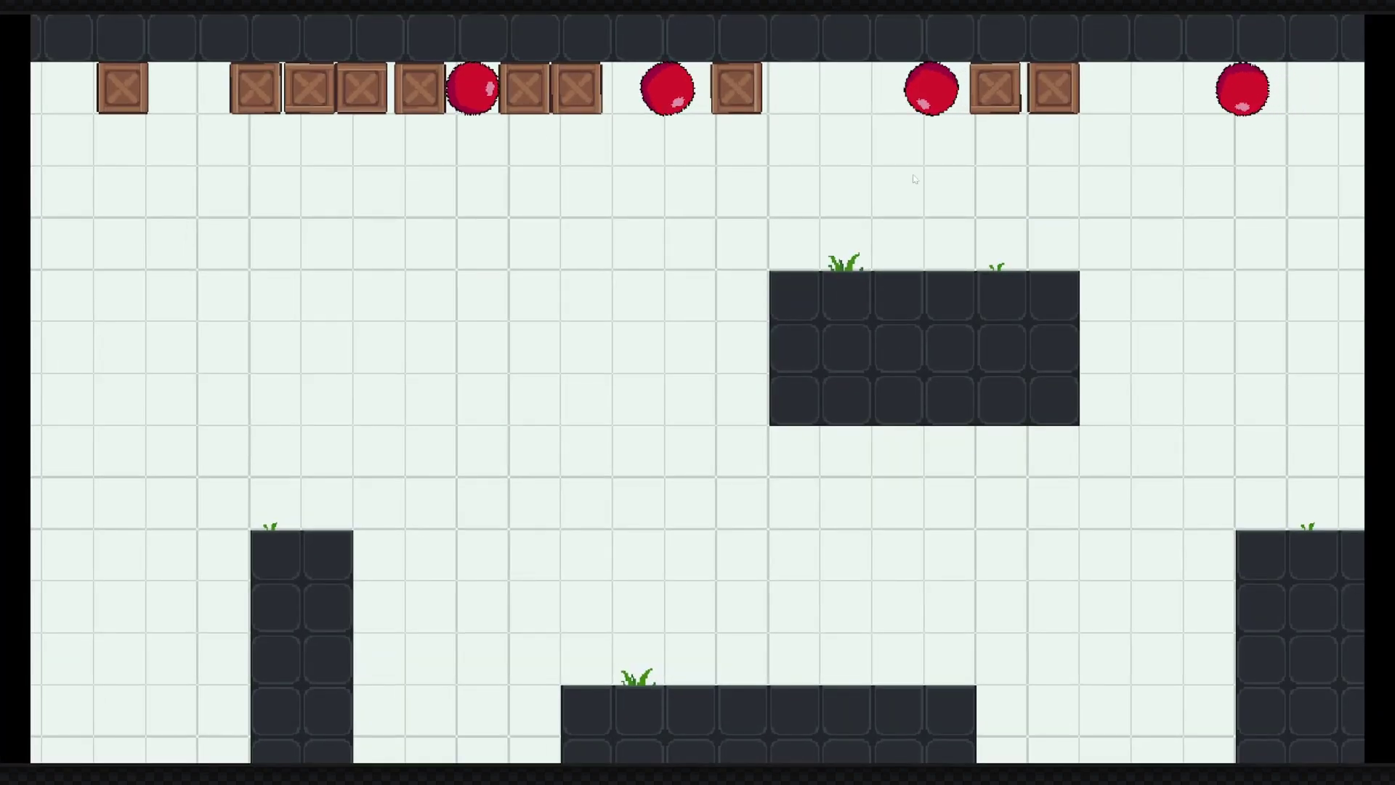
{"action": "key", "text": "F8"}
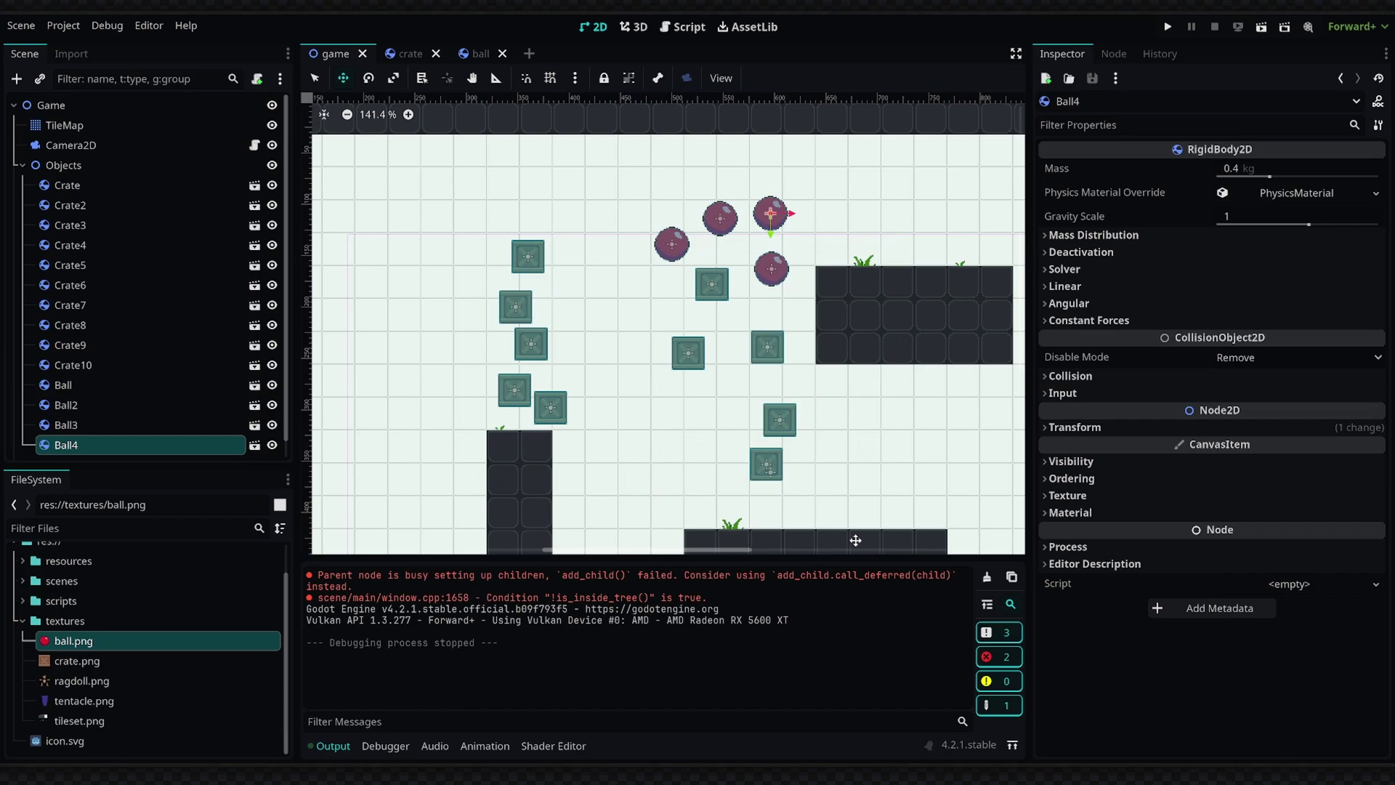
Revert the project's 2D default gravity settings so the gravity vector y is back to 1
{"action": "left_click", "coordinate": [75, 27]}
{"action": "left_click", "coordinate": [79, 42]}
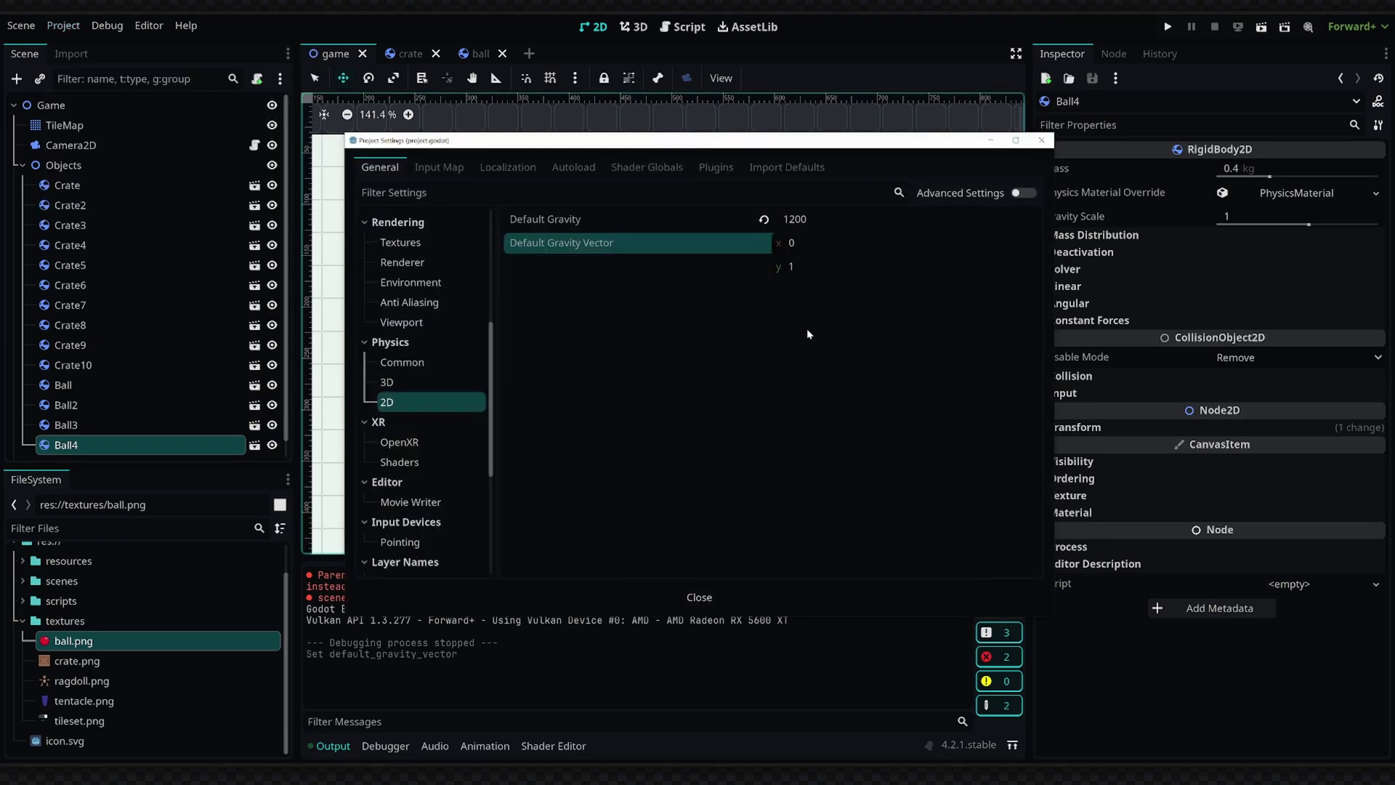
{"action": "left_click", "coordinate": [764, 219]}
{"action": "left_click", "coordinate": [699, 597]}
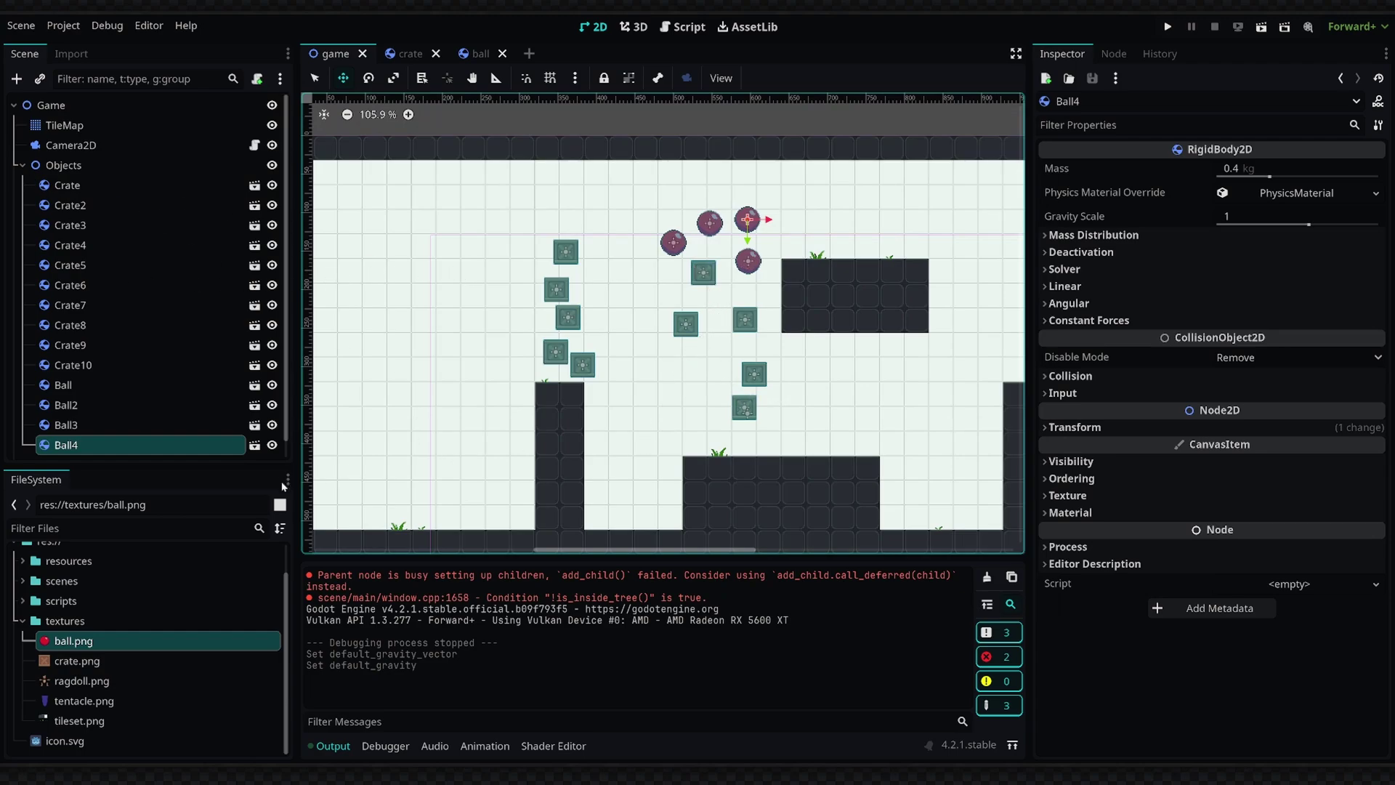
Collapse Objects, expand and show the Gravity group's areas, and bring the planet circle into view
{"action": "left_click", "coordinate": [22, 166]}
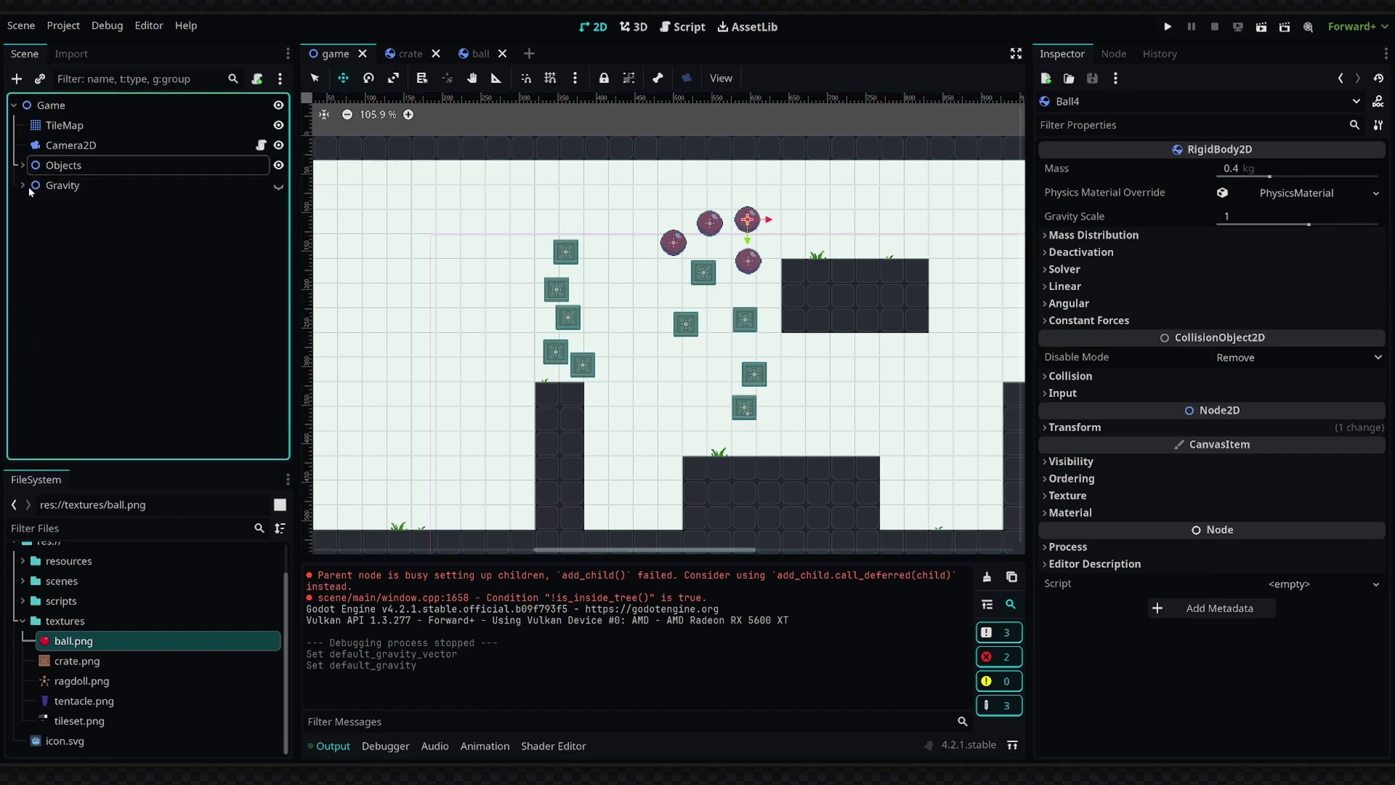
{"action": "left_click", "coordinate": [23, 185]}
{"action": "left_click", "coordinate": [278, 186]}
{"action": "left_click", "coordinate": [31, 226]}
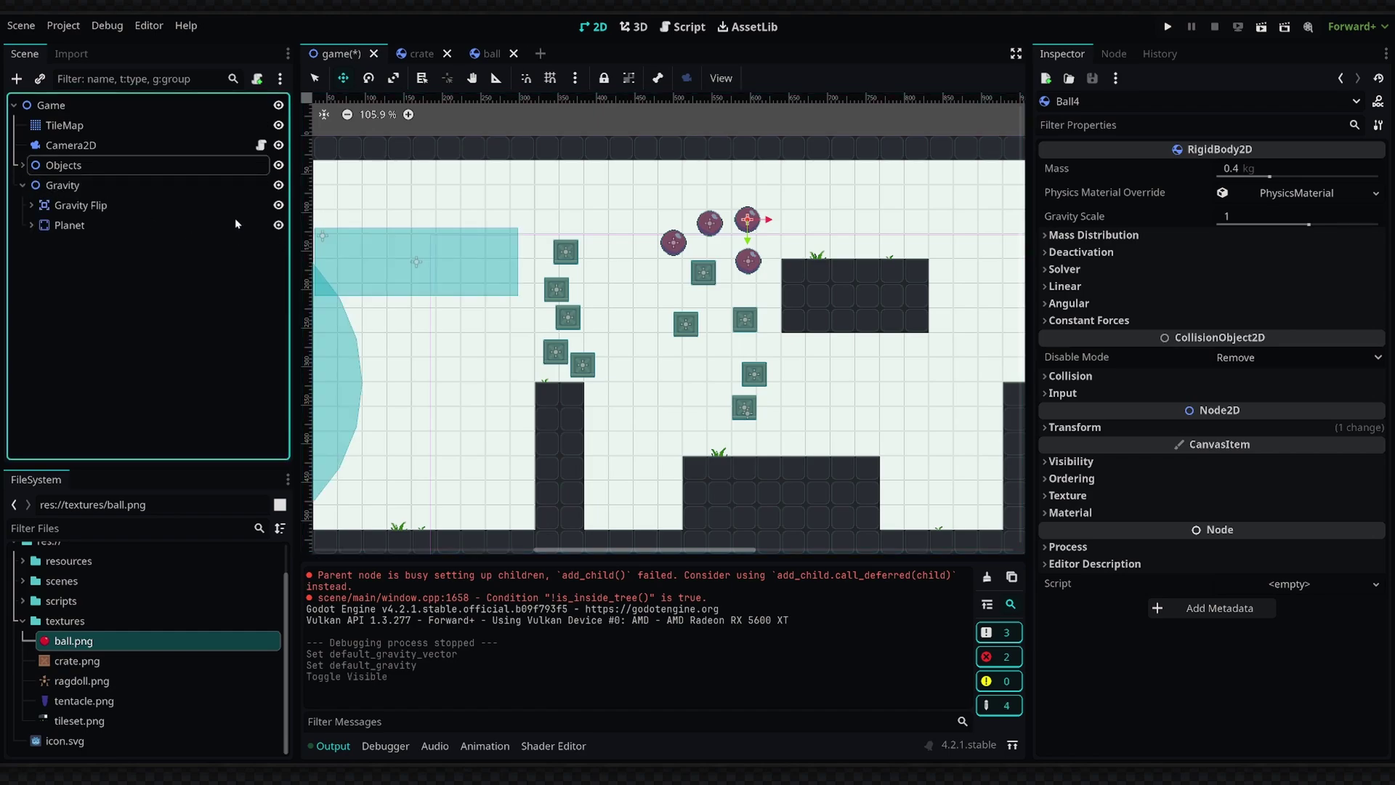
{"action": "middle_click_drag", "start_coordinate": [436, 327], "coordinate": [632, 334]}
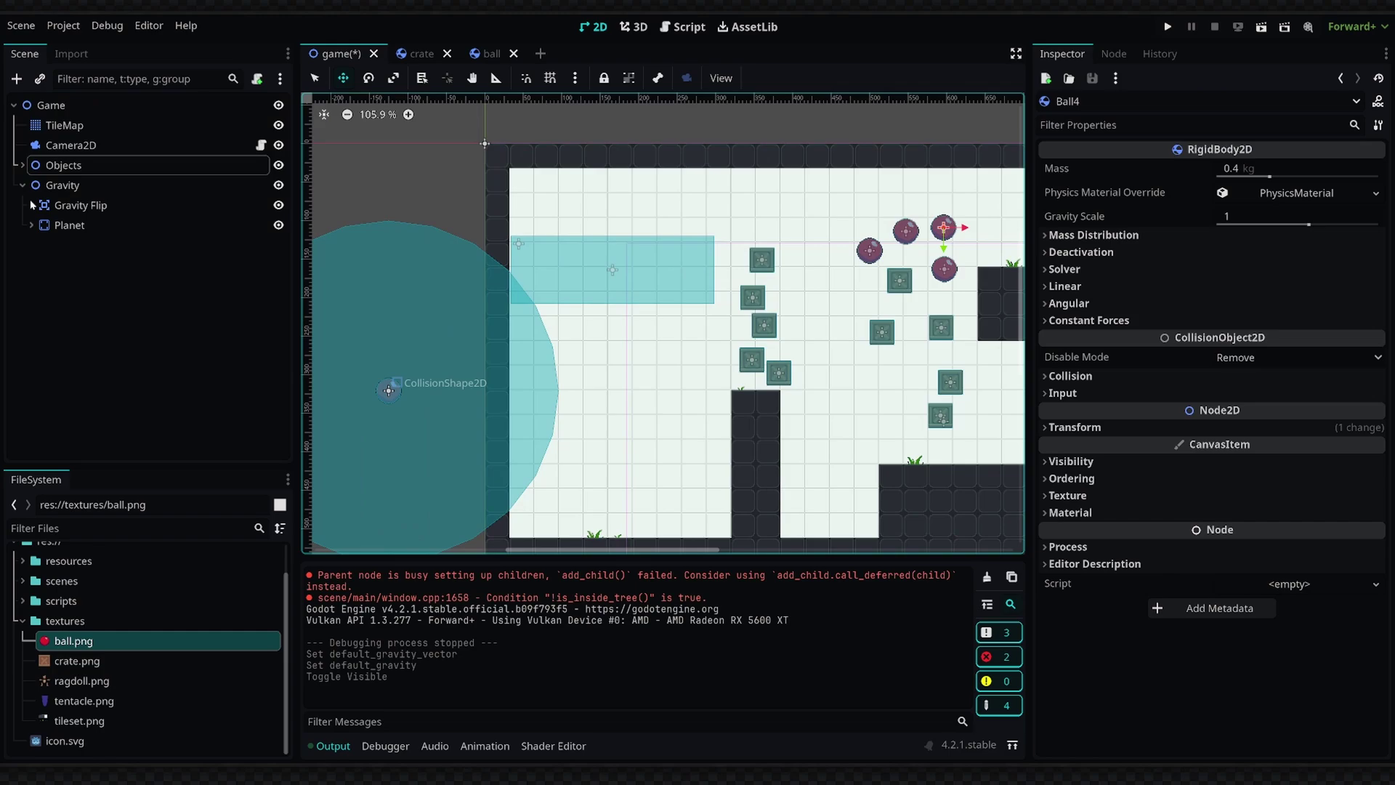
{"action": "left_click", "coordinate": [32, 205]}
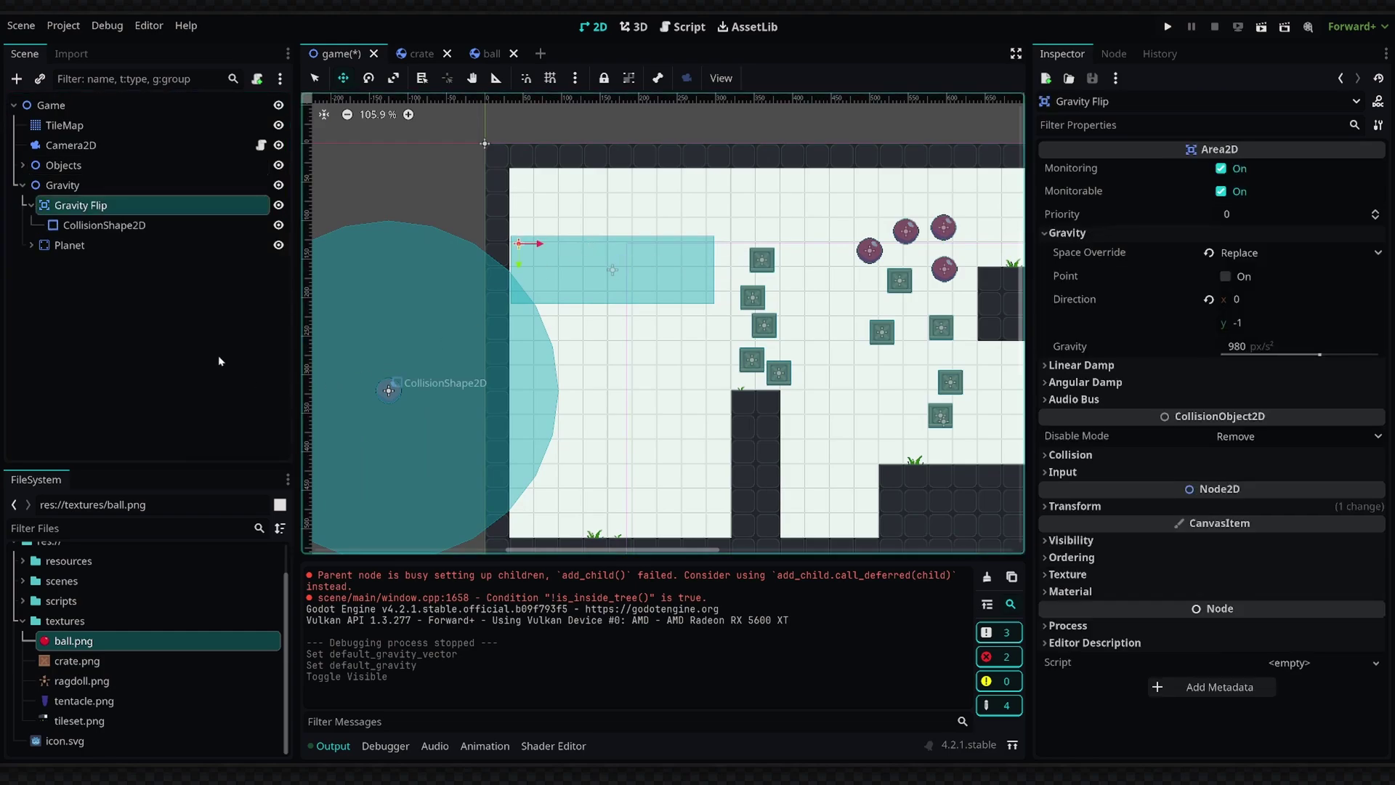
Move the Planet far left to (-503, 370)
{"action": "left_click", "coordinate": [69, 245]}
{"action": "scroll", "coordinate": [617, 287], "scroll_direction": "down", "scroll_amount": 1}
{"action": "left_click_drag", "start_coordinate": [836, 240], "coordinate": [760, 379]}
{"action": "scroll", "coordinate": [527, 283], "scroll_direction": "up", "scroll_amount": 2}
Remove the Gravity Flip area from the Gravity group
{"action": "left_click", "coordinate": [535, 221]}
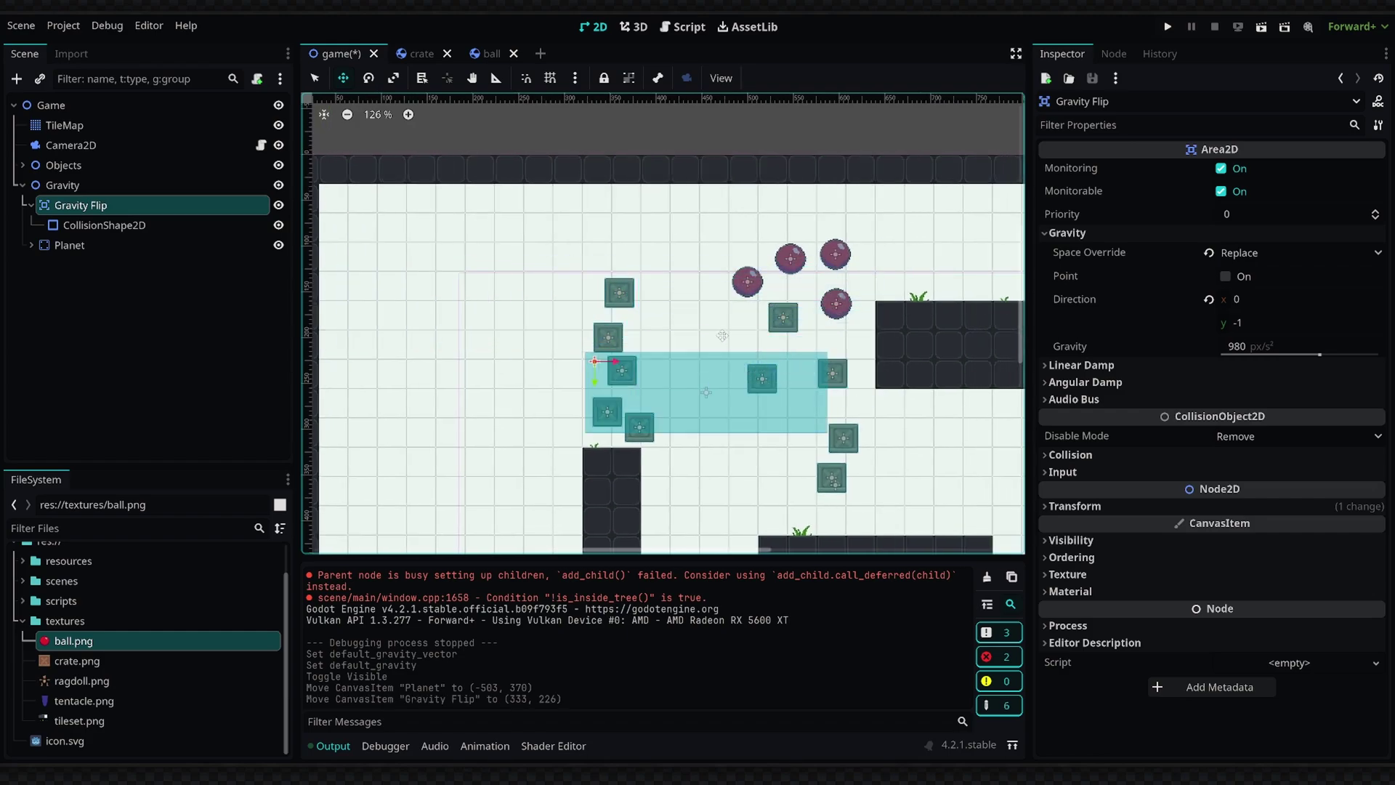
{"action": "middle_click_drag", "start_coordinate": [876, 381], "coordinate": [763, 322]}
{"action": "mouse_move", "coordinate": [763, 322]}
{"action": "left_mouse_down"}
{"action": "mouse_move", "coordinate": [860, 319]}
{"action": "mouse_move", "coordinate": [779, 300]}
{"action": "left_mouse_up"}
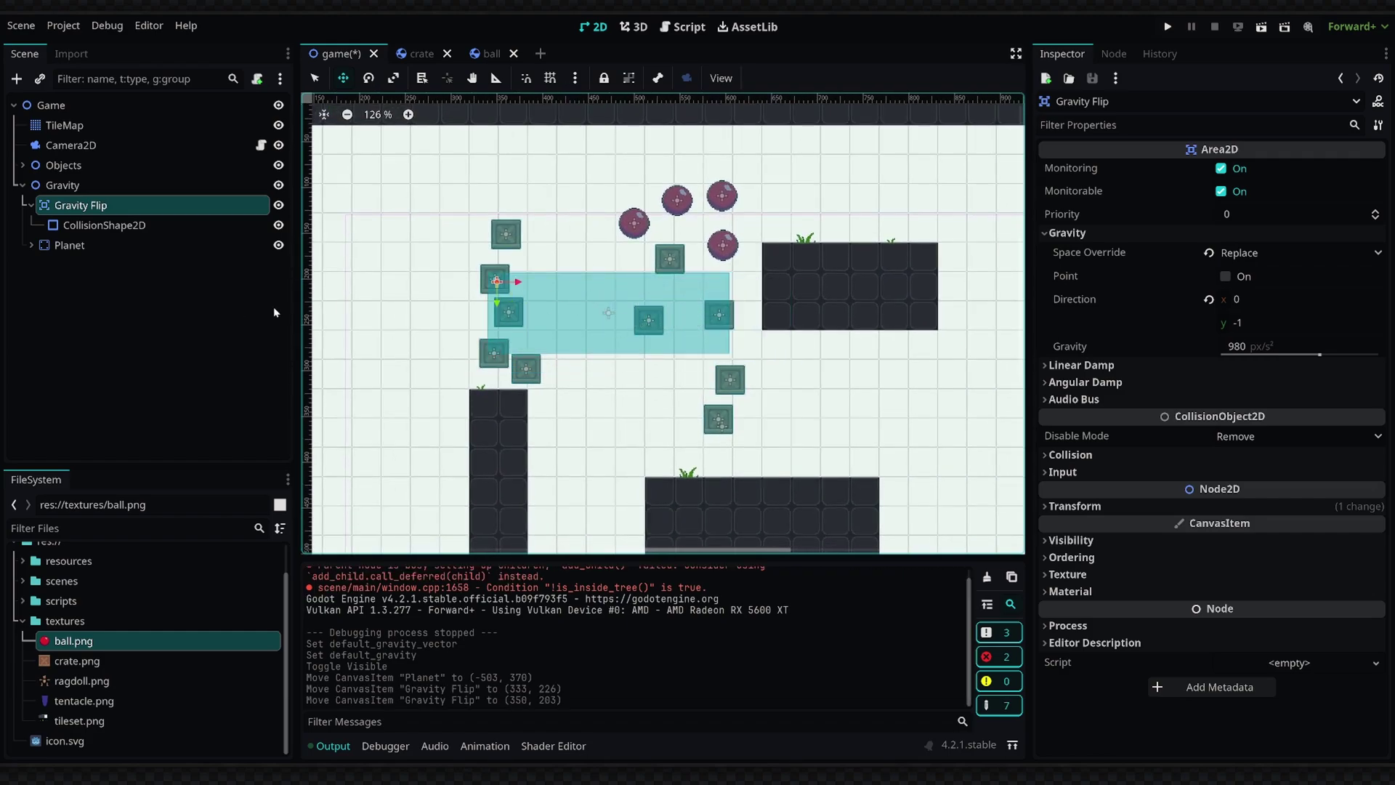
{"action": "left_click", "coordinate": [109, 225]}
{"action": "left_click", "coordinate": [112, 207]}
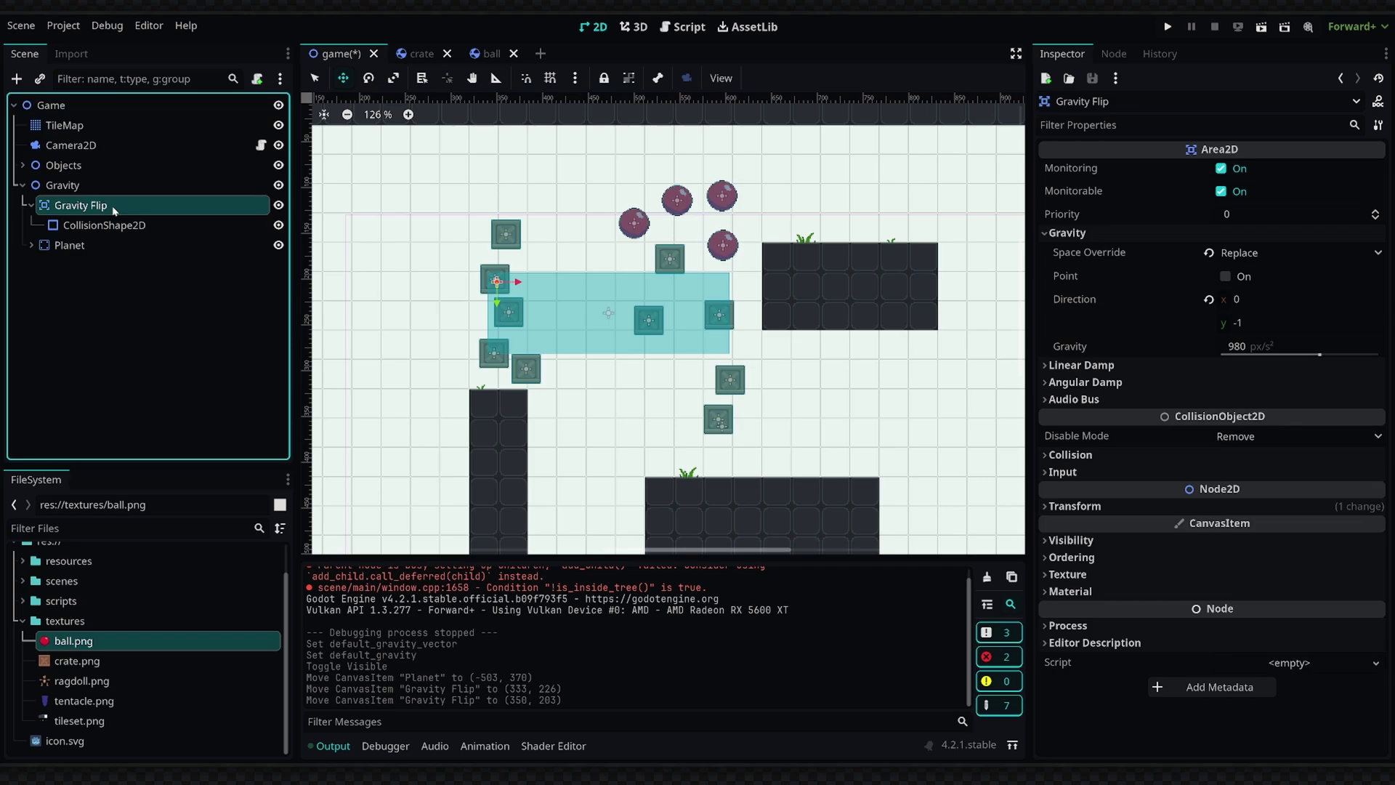
{"action": "key", "text": "Delete"}
Add an Area2D under Gravity and place it among the crates at about (499, 315)
{"action": "left_click", "coordinate": [81, 187]}
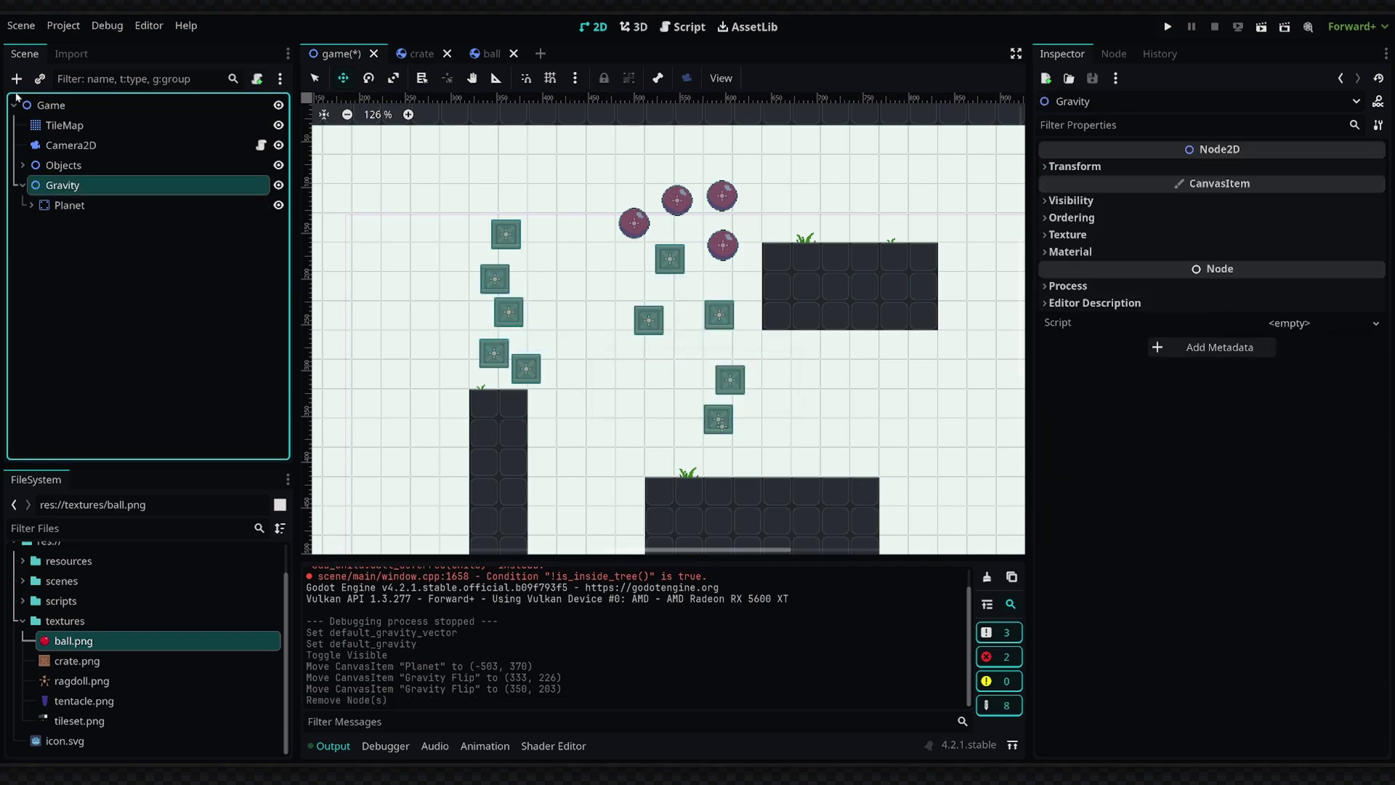
{"action": "left_click", "coordinate": [16, 79]}
{"action": "type", "text": "are"}
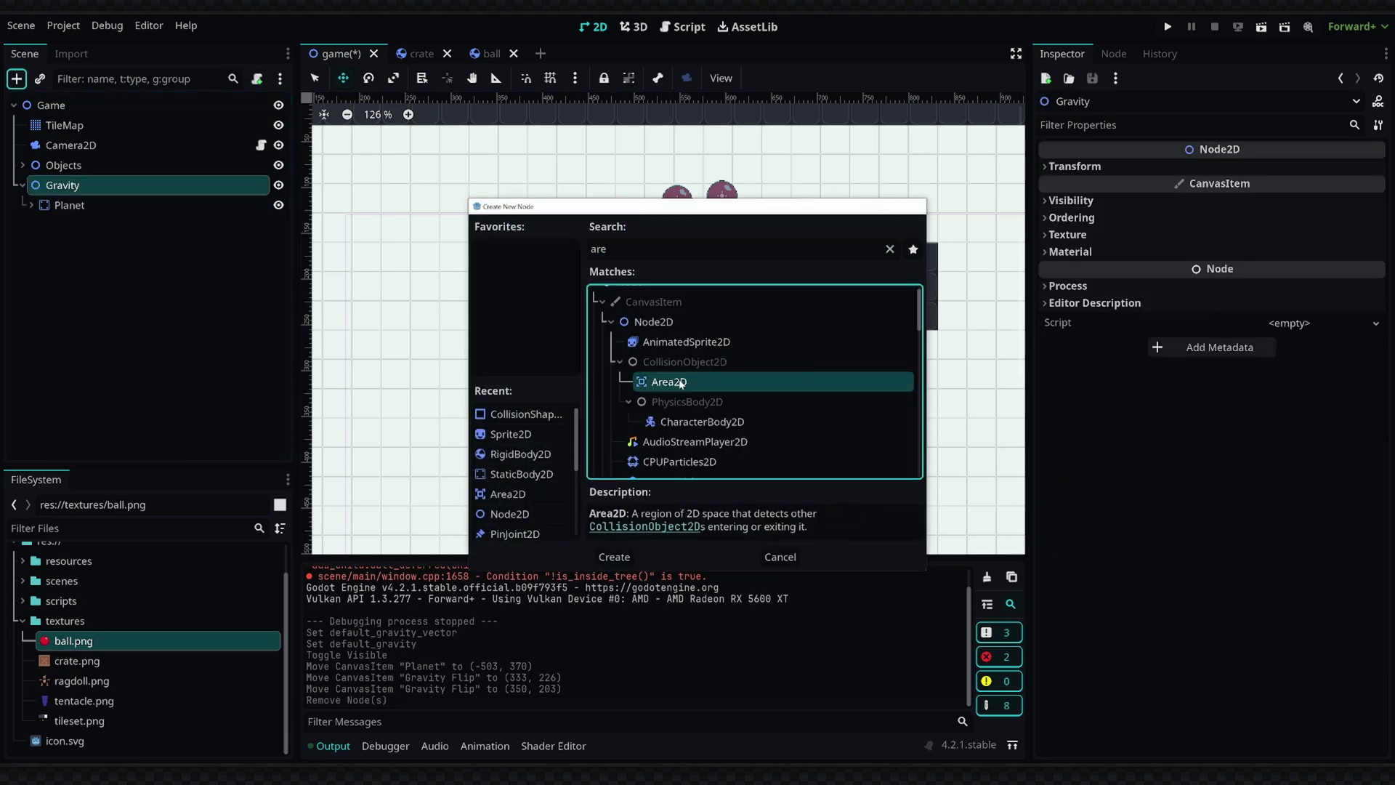
{"action": "double_click", "coordinate": [669, 382]}
{"action": "scroll", "coordinate": [681, 384], "scroll_direction": "down", "scroll_amount": 3}
{"action": "middle_click_drag", "start_coordinate": [681, 384], "coordinate": [694, 386]}
{"action": "left_click_drag", "start_coordinate": [572, 181], "coordinate": [905, 346]}
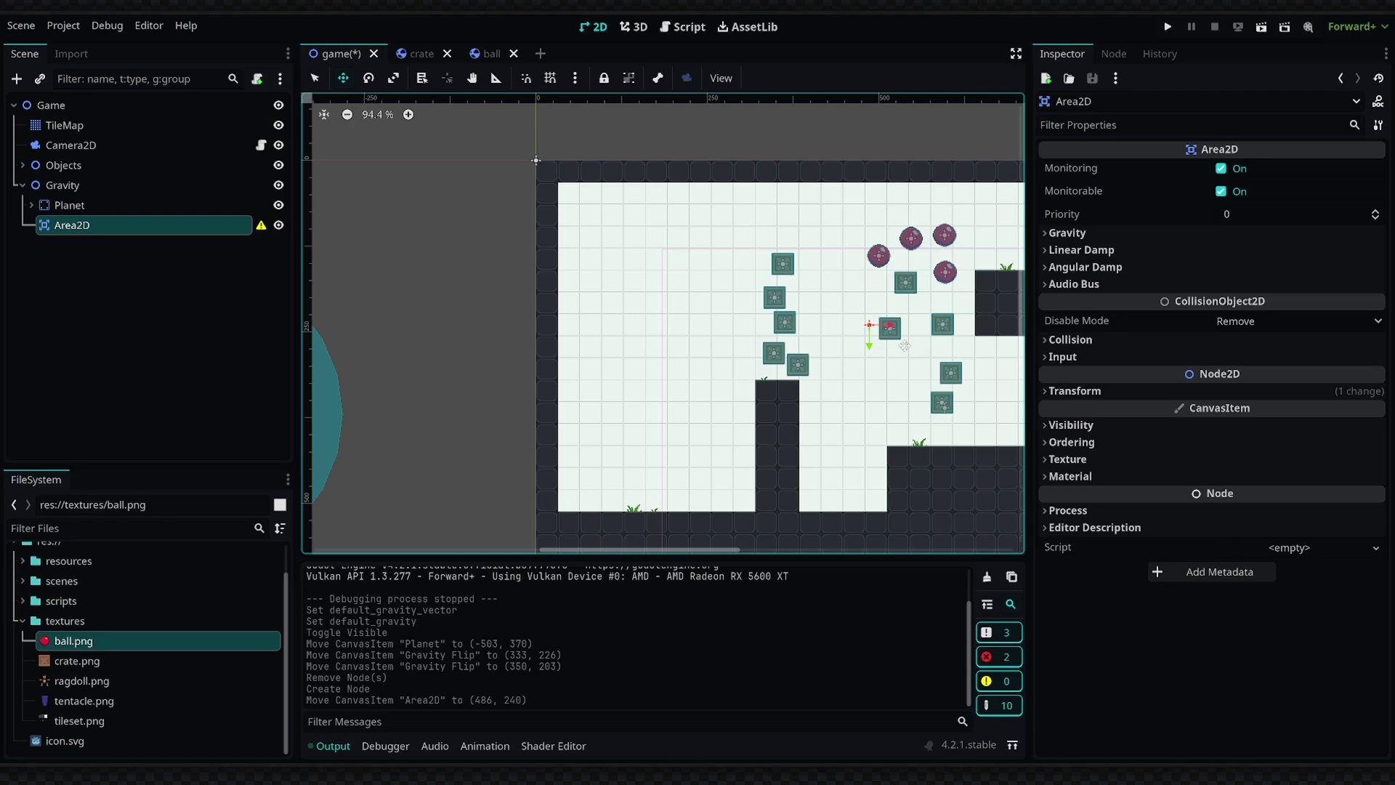
{"action": "middle_click_drag", "start_coordinate": [905, 346], "coordinate": [720, 317]}
{"action": "left_click_drag", "start_coordinate": [720, 317], "coordinate": [658, 348]}
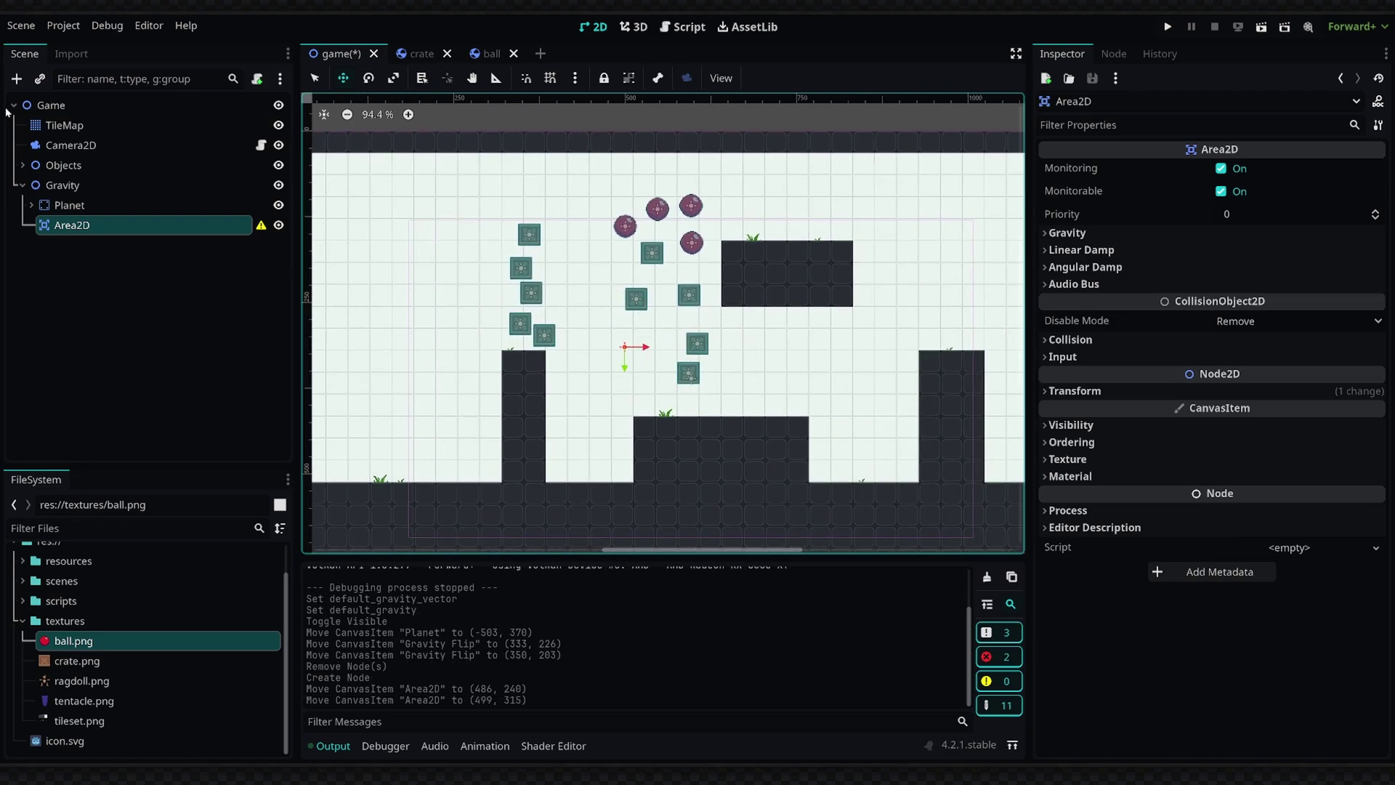
Give the Area2D a RectangleShape2D collision stretched wide and tall across the crates
{"action": "left_click", "coordinate": [16, 79]}
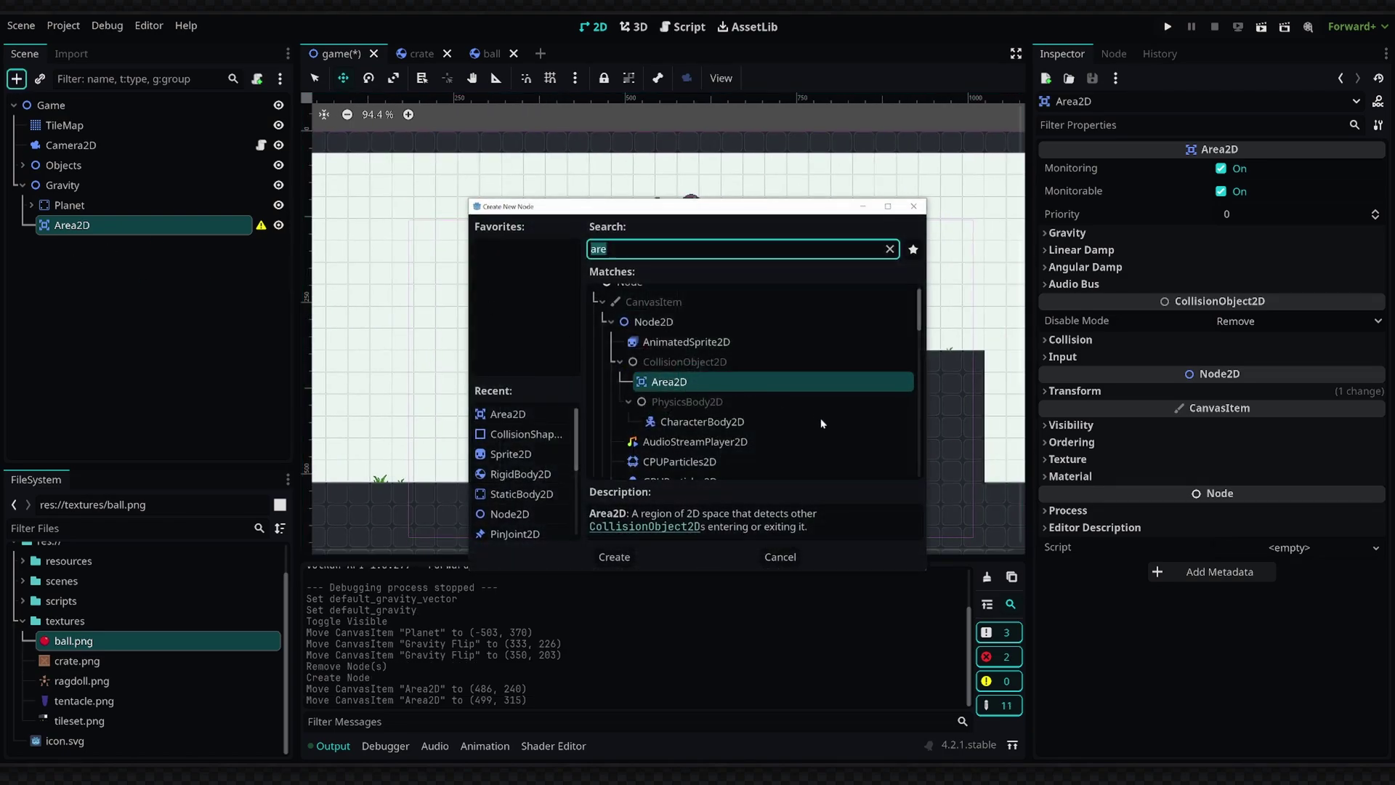
{"action": "double_click", "coordinate": [538, 437]}
{"action": "left_click", "coordinate": [1290, 169]}
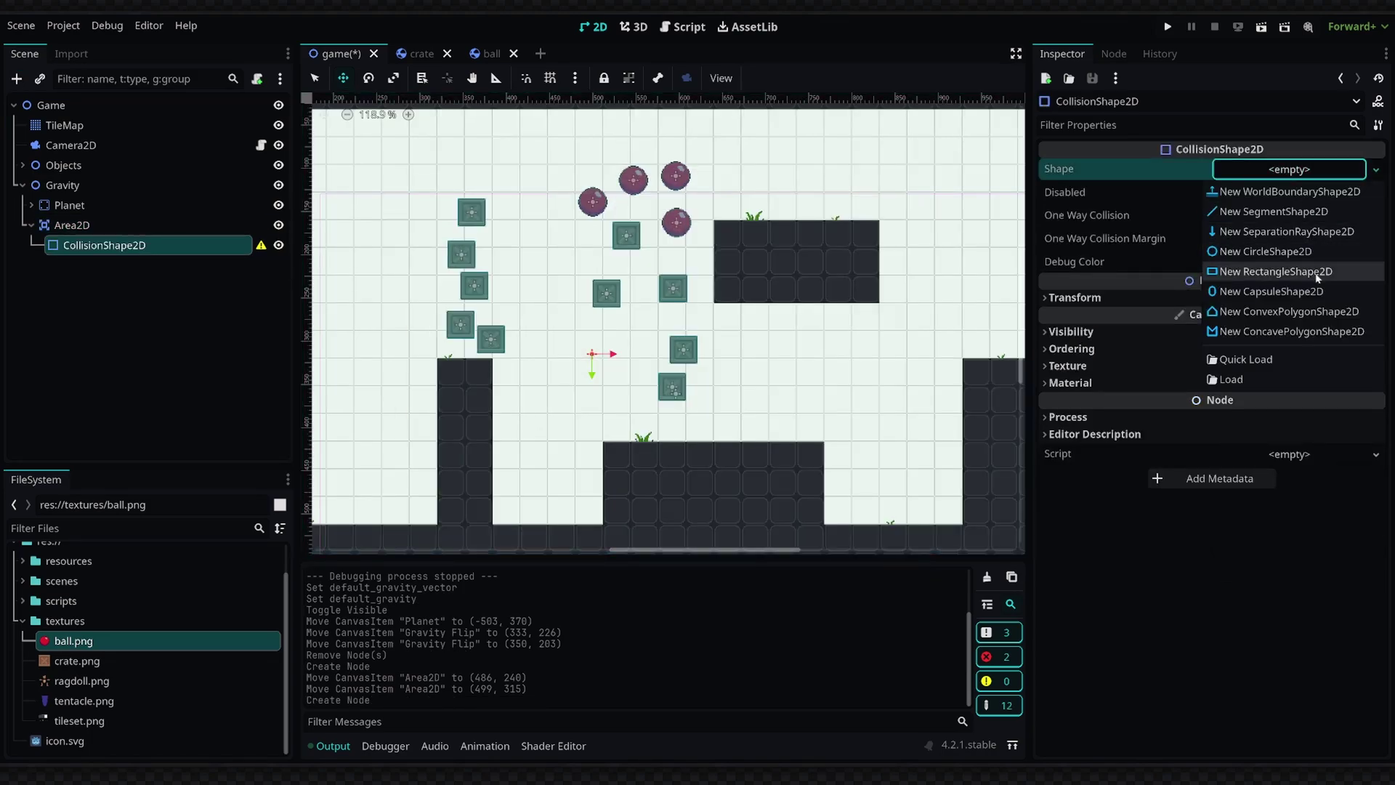
{"action": "left_click", "coordinate": [1317, 273]}
{"action": "scroll", "coordinate": [535, 361], "scroll_direction": "up", "scroll_amount": 3}
{"action": "key", "text": "q"}
{"action": "left_click_drag", "start_coordinate": [622, 352], "coordinate": [819, 353]}
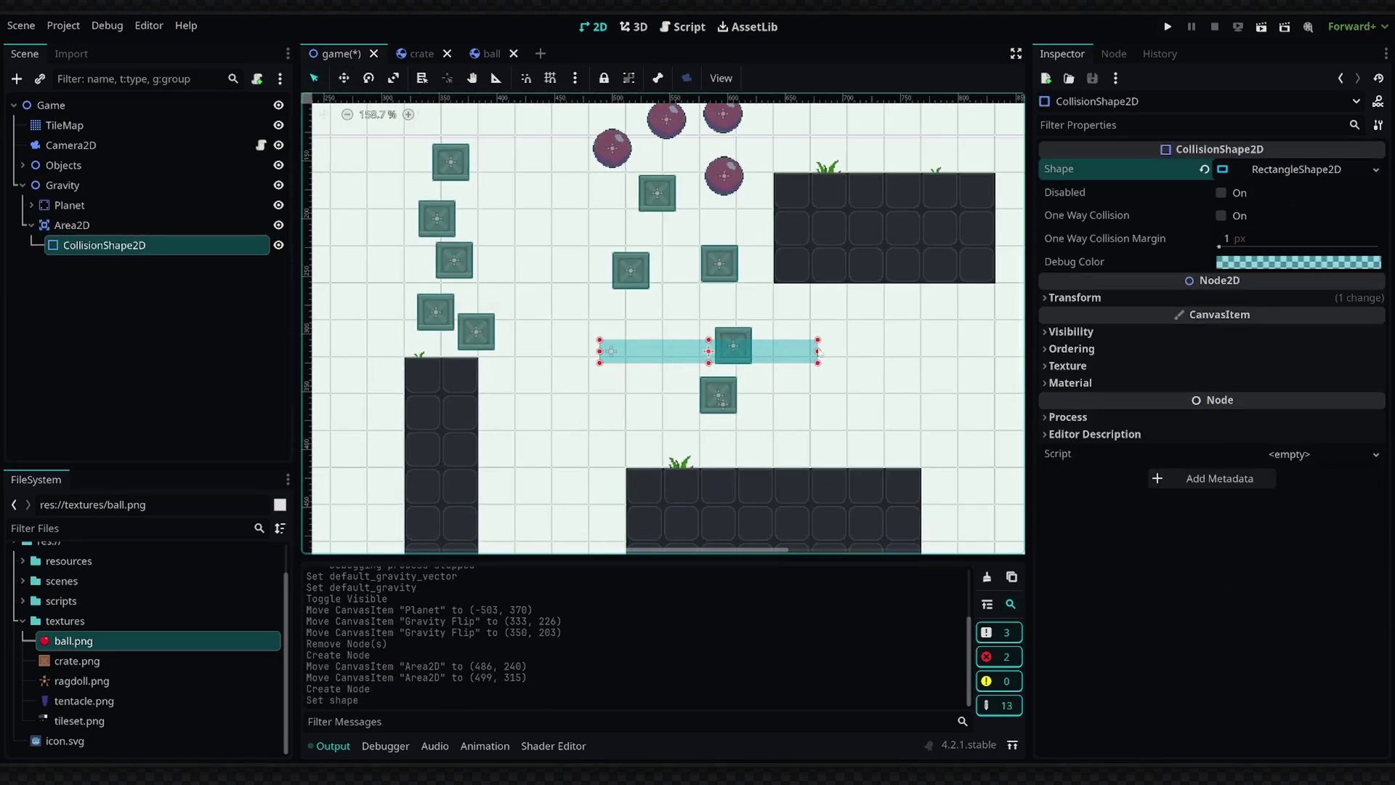
{"action": "left_click_drag", "start_coordinate": [600, 352], "coordinate": [484, 352]}
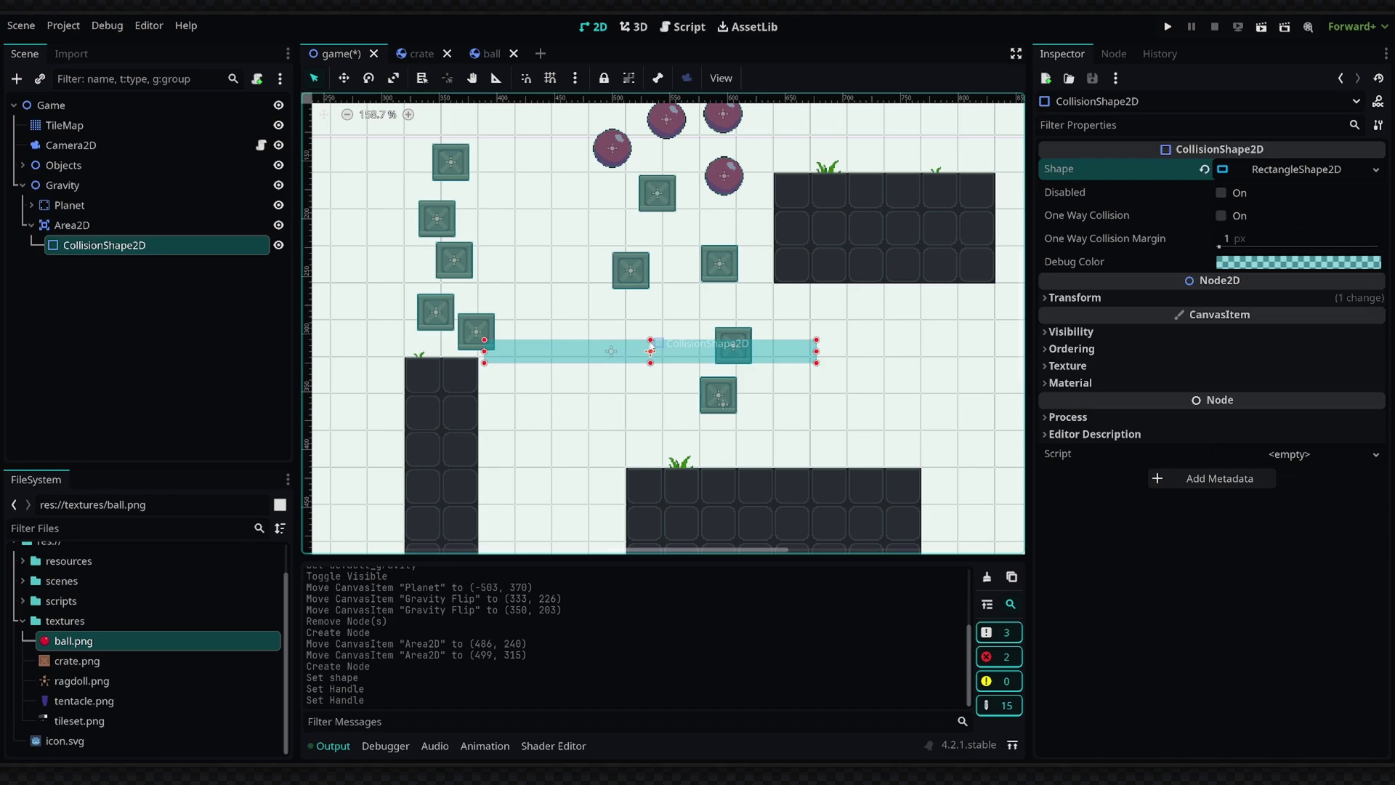
{"action": "left_click_drag", "start_coordinate": [651, 340], "coordinate": [650, 247]}
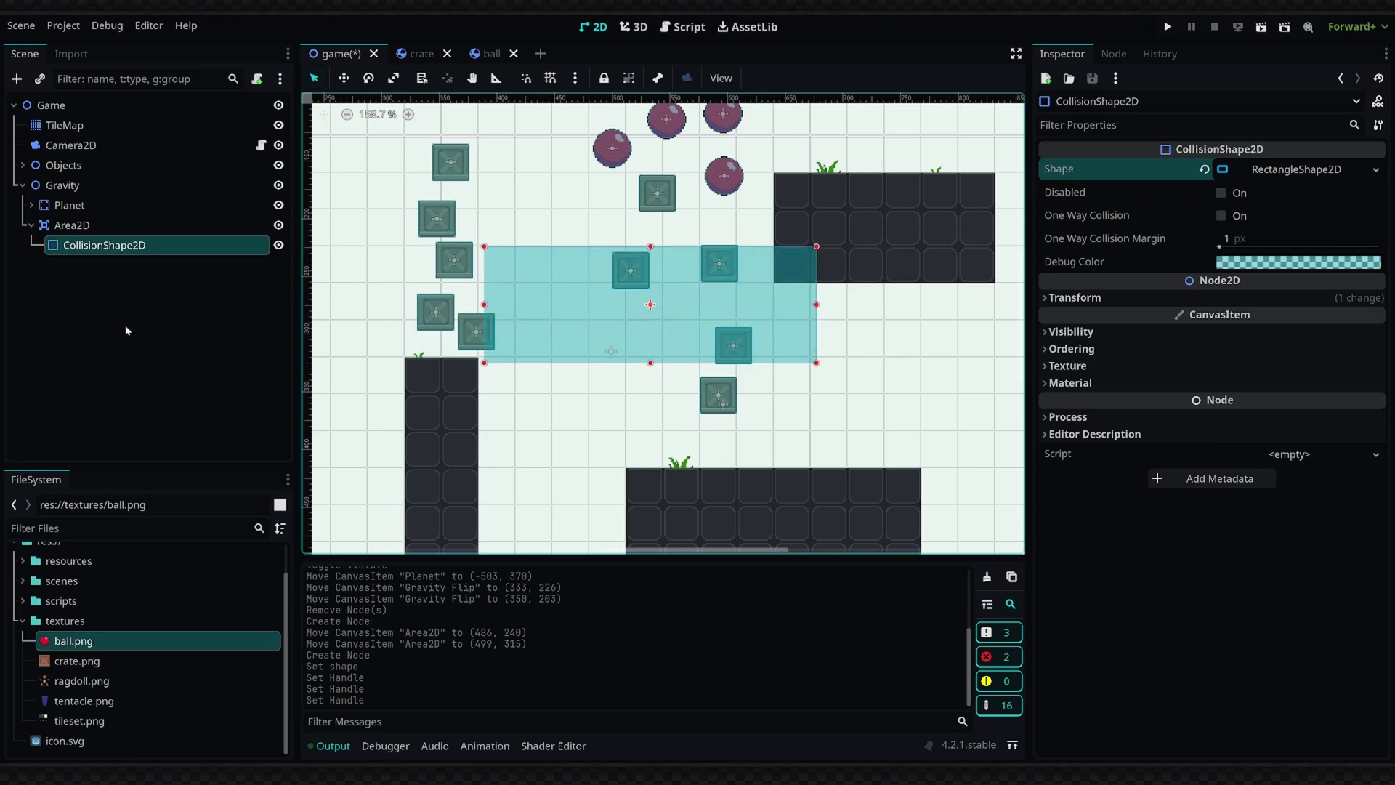
Set the Area2D's gravity Space Override to Replace with direction (0, -1) at 980 px/s²
{"action": "left_click", "coordinate": [103, 222]}
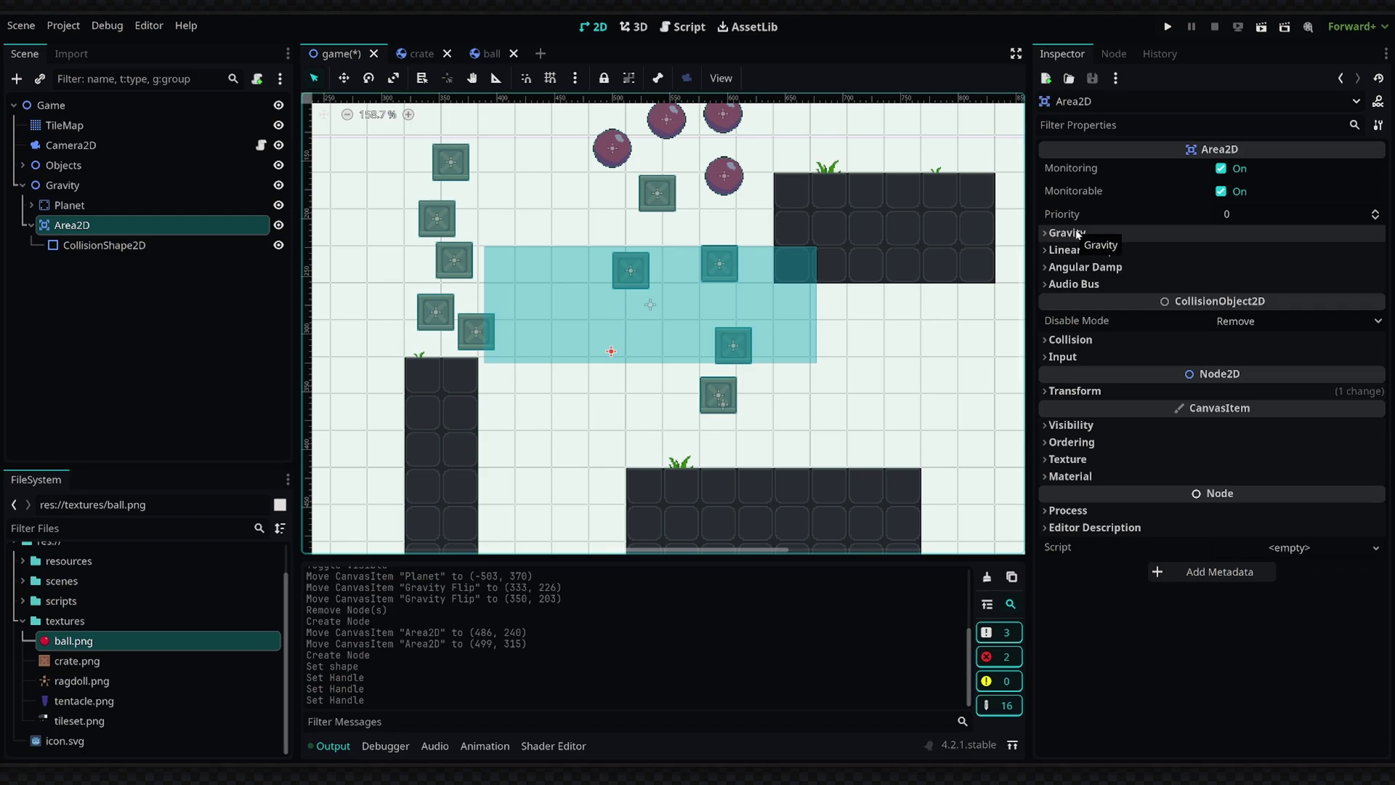
{"action": "left_click", "coordinate": [1068, 233]}
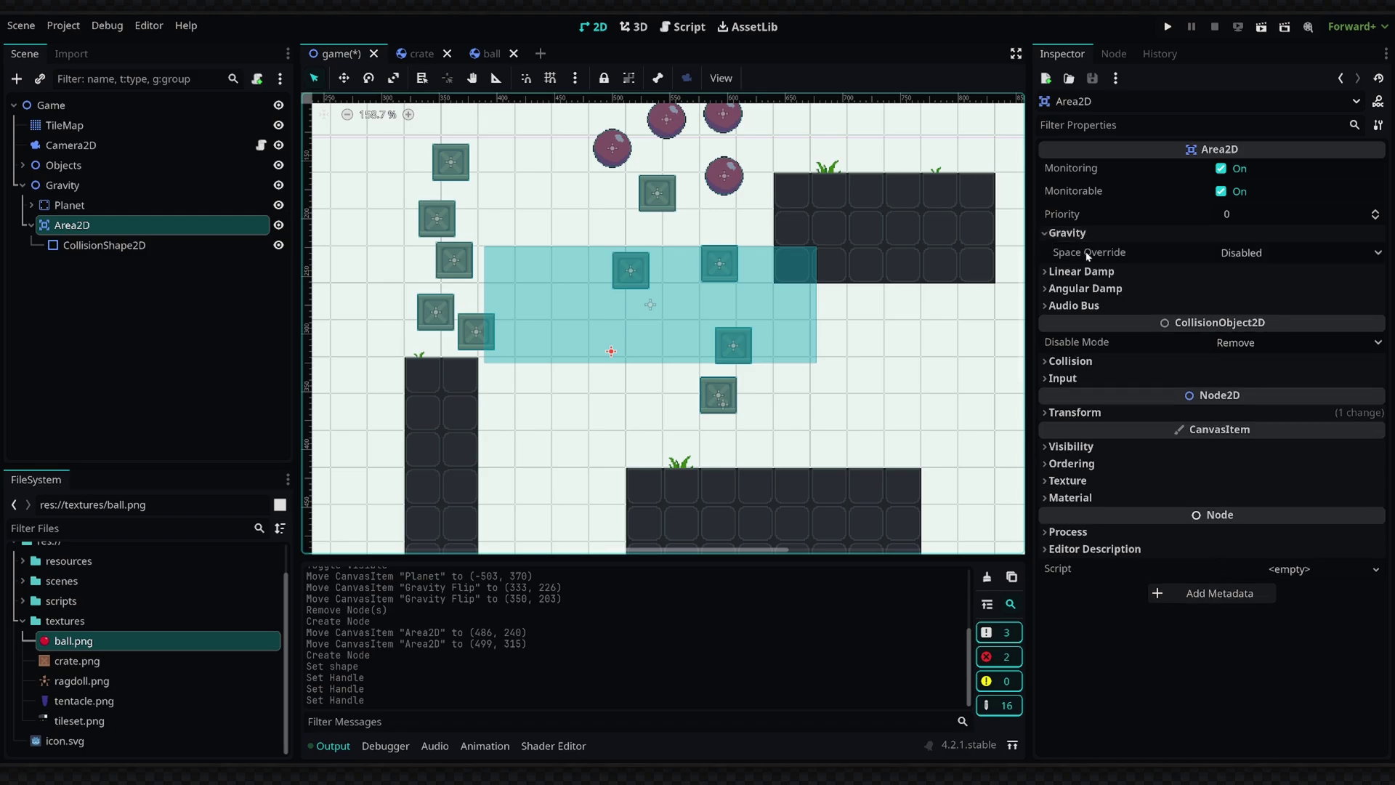
{"action": "left_click", "coordinate": [1255, 252]}
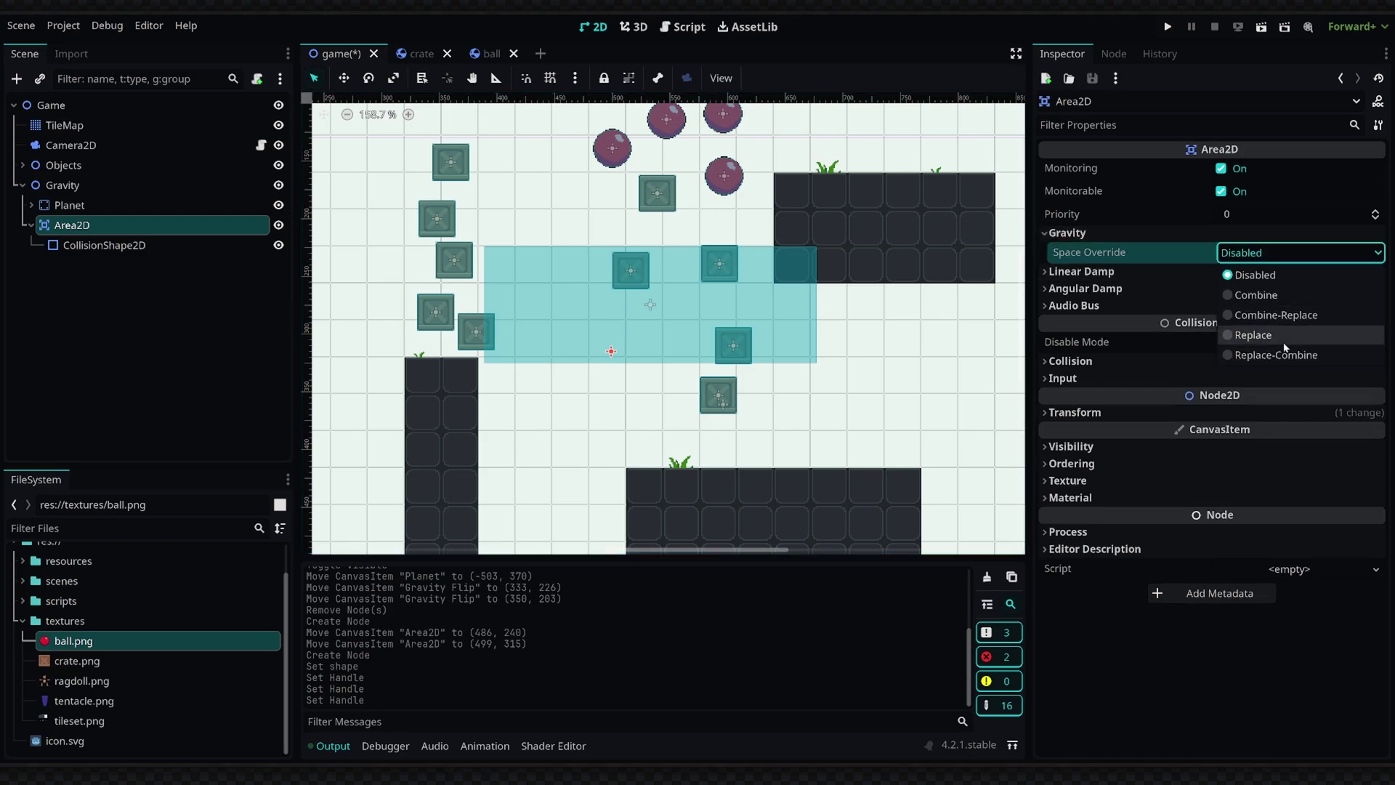
{"action": "left_click", "coordinate": [1254, 335]}
{"action": "left_click", "coordinate": [1083, 309]}
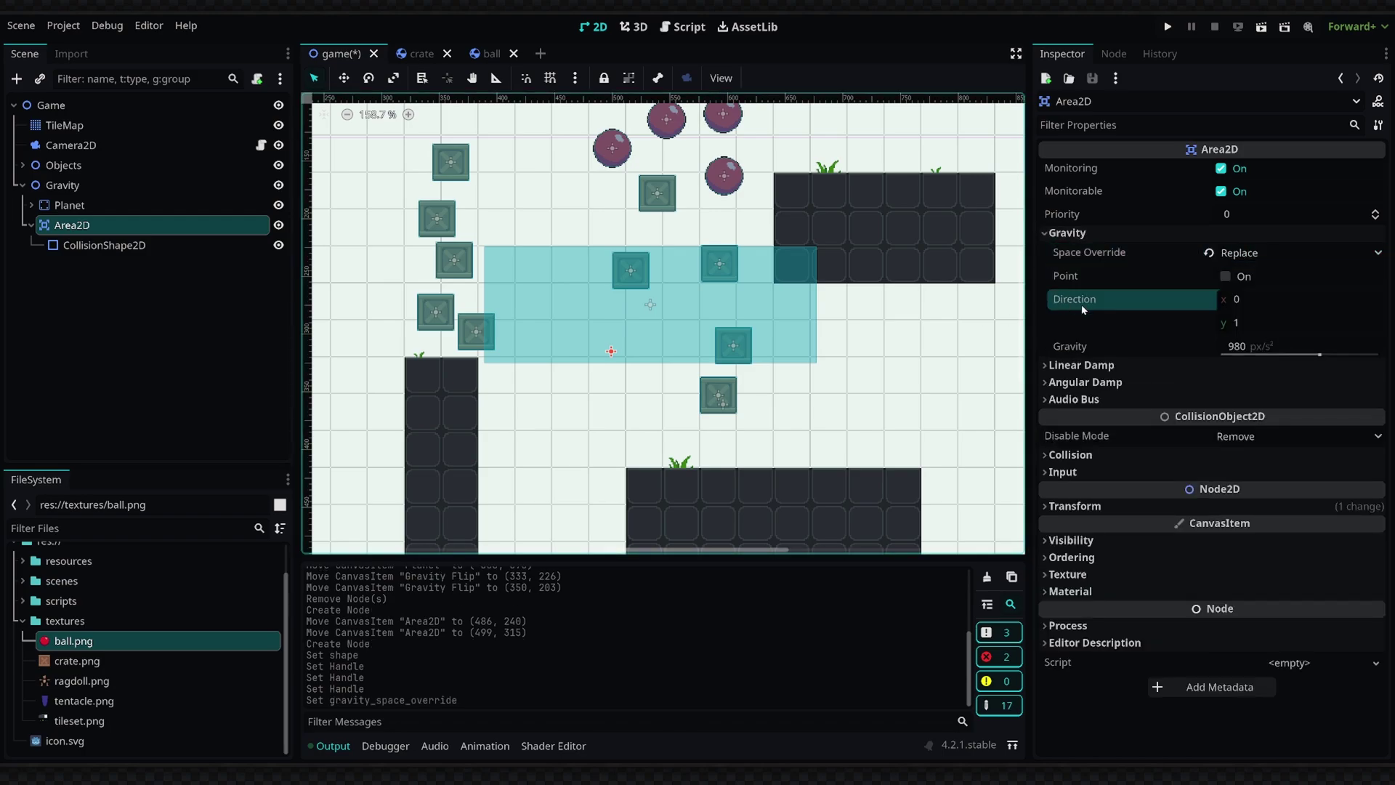
{"action": "left_click", "coordinate": [1228, 324]}
{"action": "type", "text": "-"}
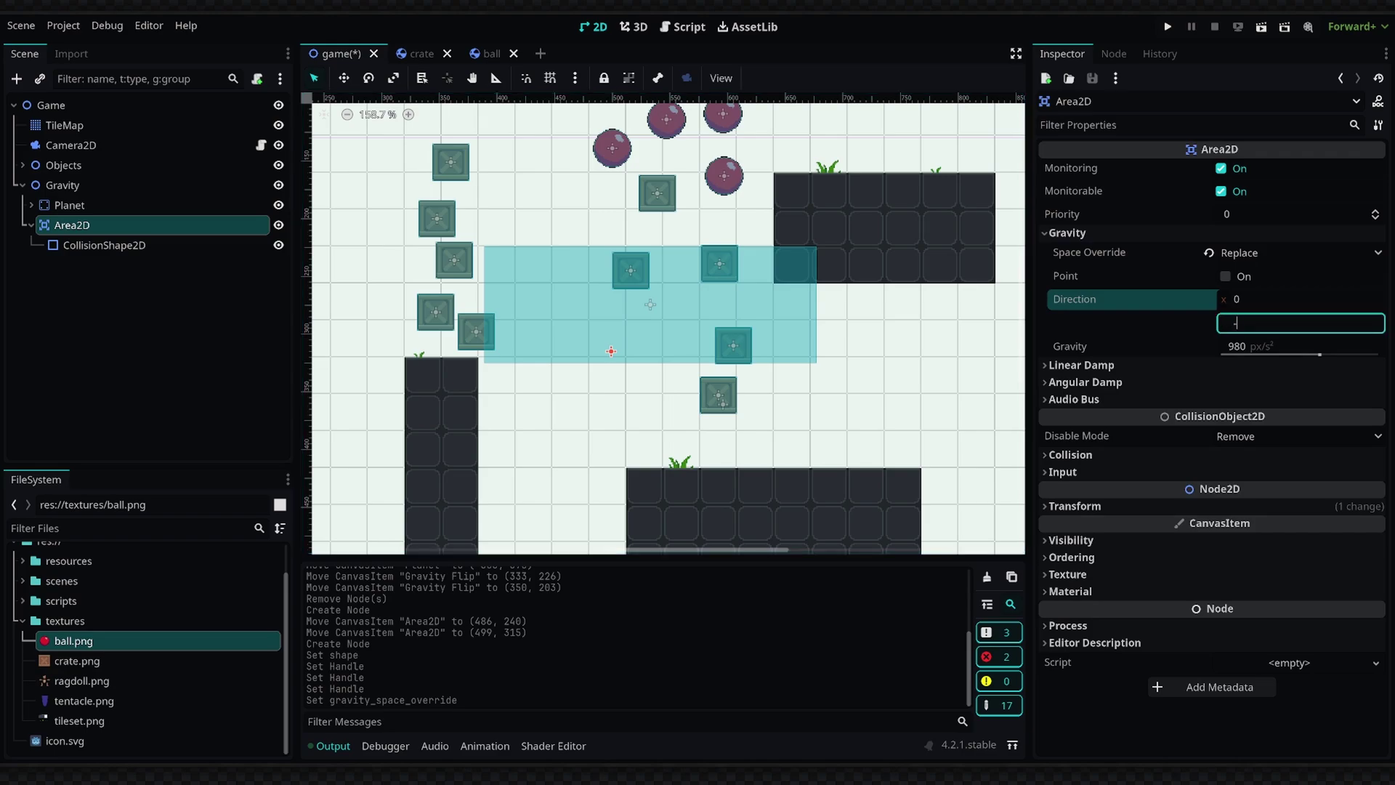
{"action": "type", "text": "1"}
{"action": "key", "text": "Return"}
{"action": "left_click", "coordinate": [1117, 353]}
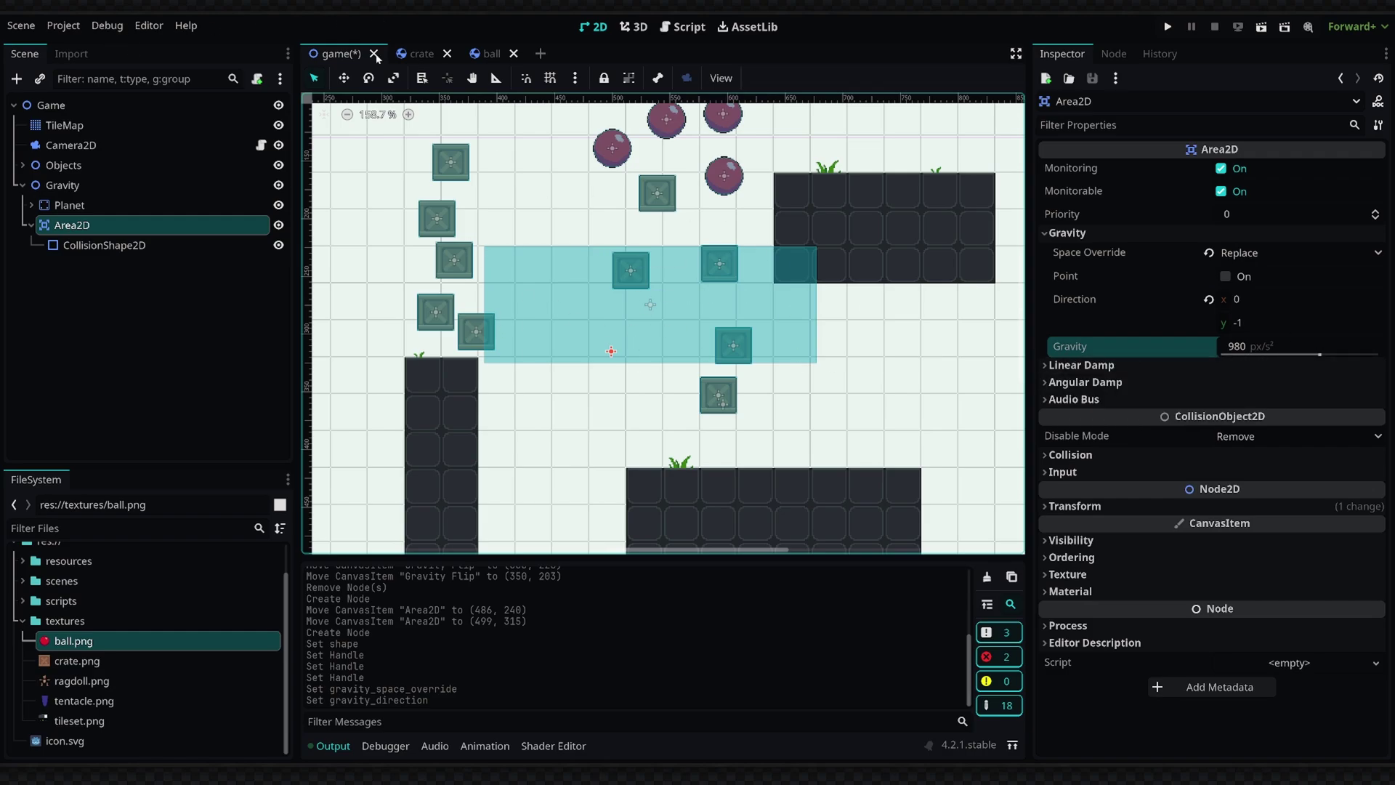
Run the game maximised to test the area, then stop it
{"action": "left_click", "coordinate": [1168, 27]}
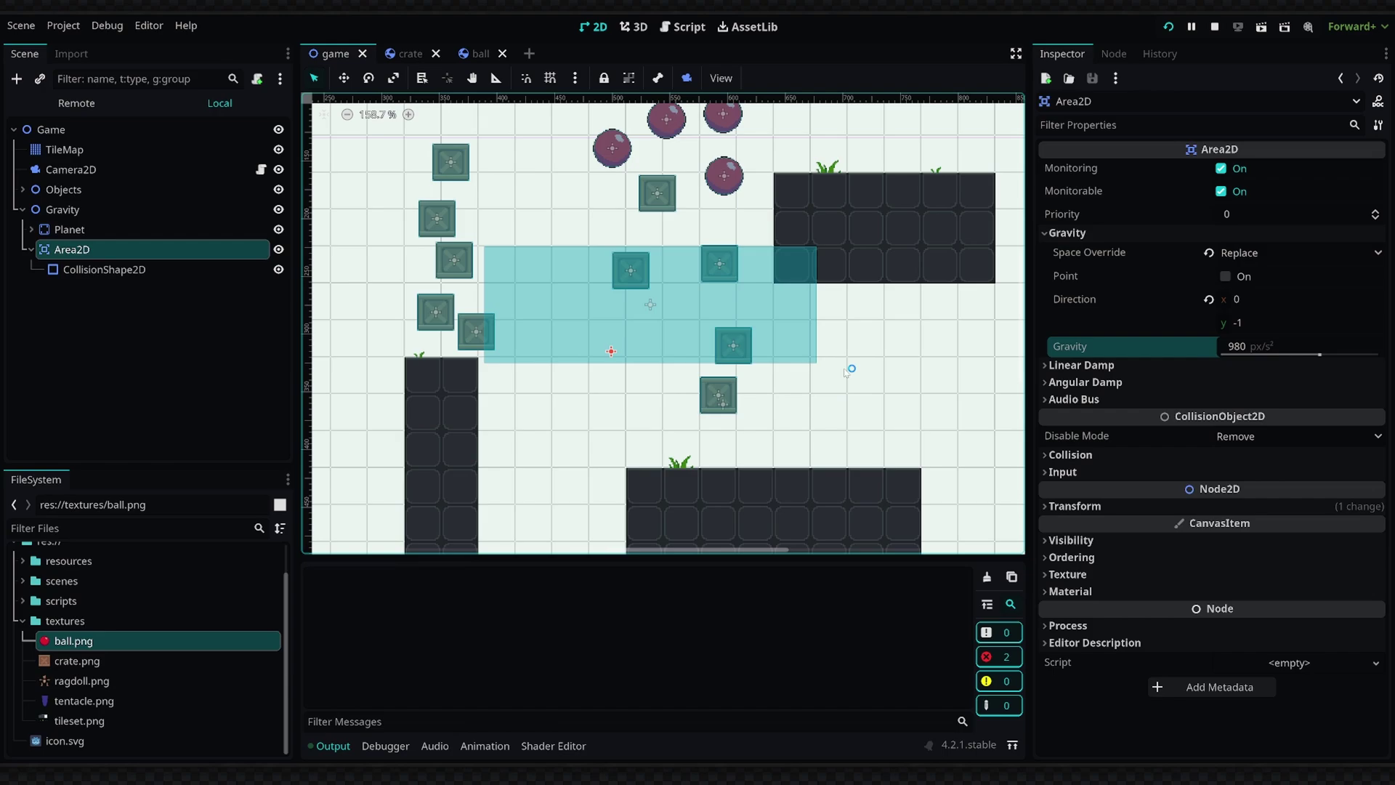
{"action": "left_click", "coordinate": [868, 256]}
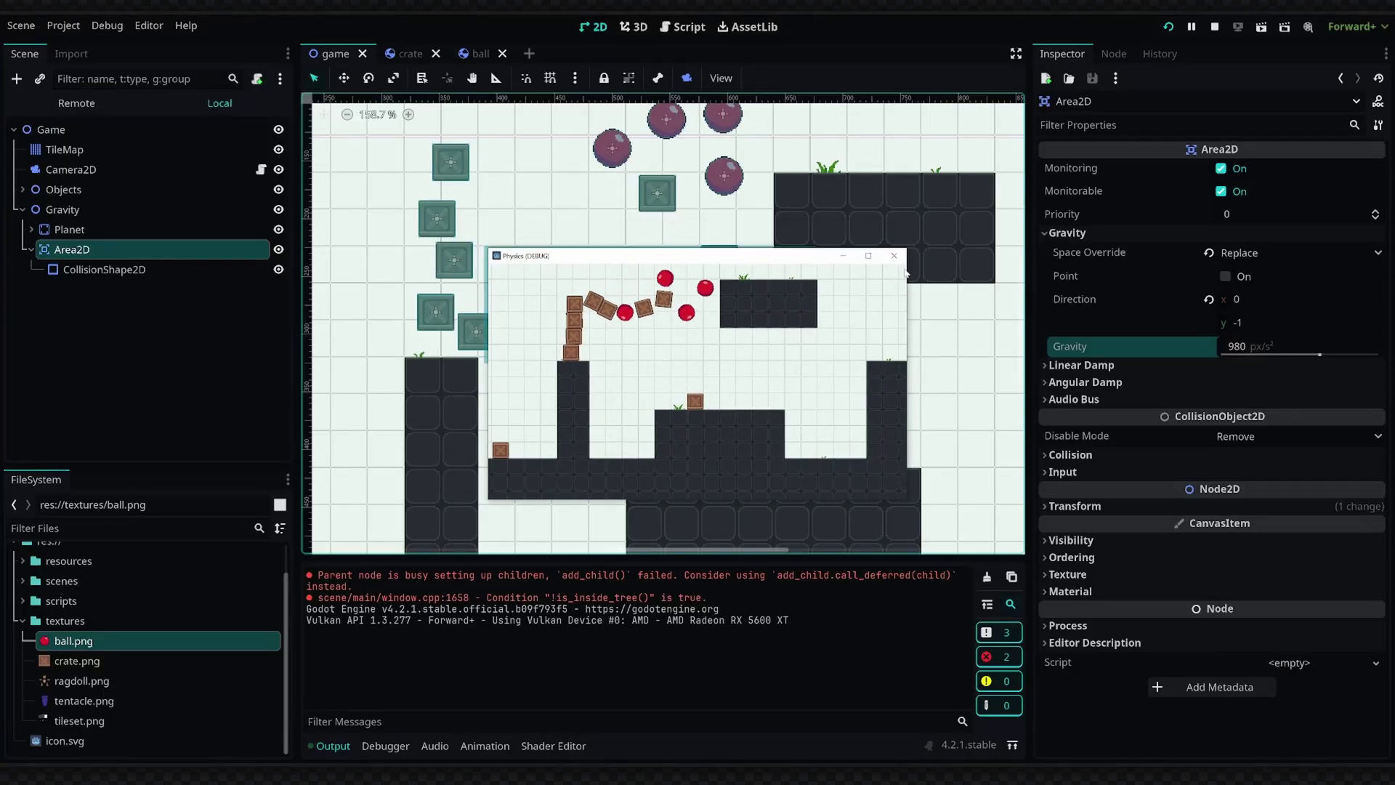
{"action": "key", "text": "F8"}
Enable Debug > Visible Collision Shapes and run the game again
{"action": "left_click", "coordinate": [107, 26]}
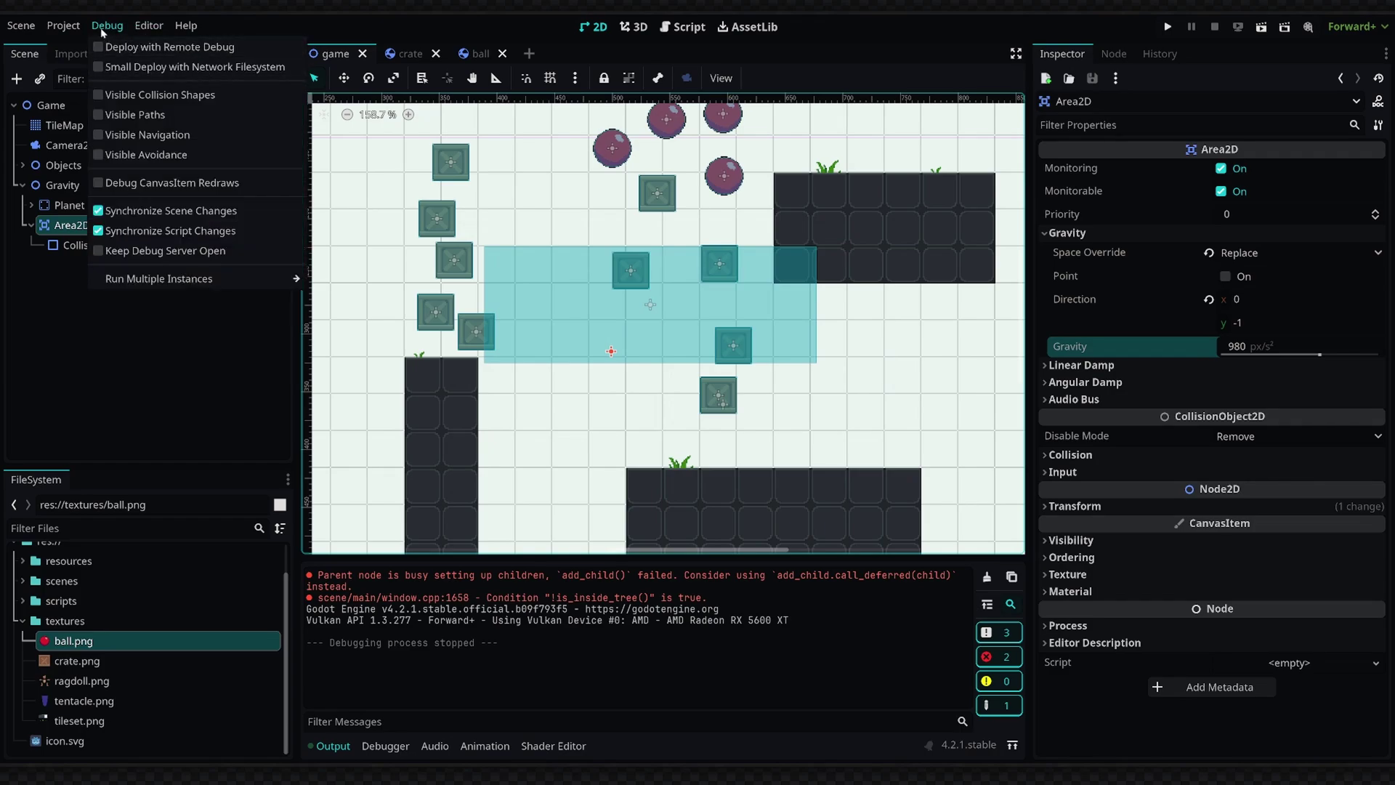
{"action": "left_click", "coordinate": [687, 296]}
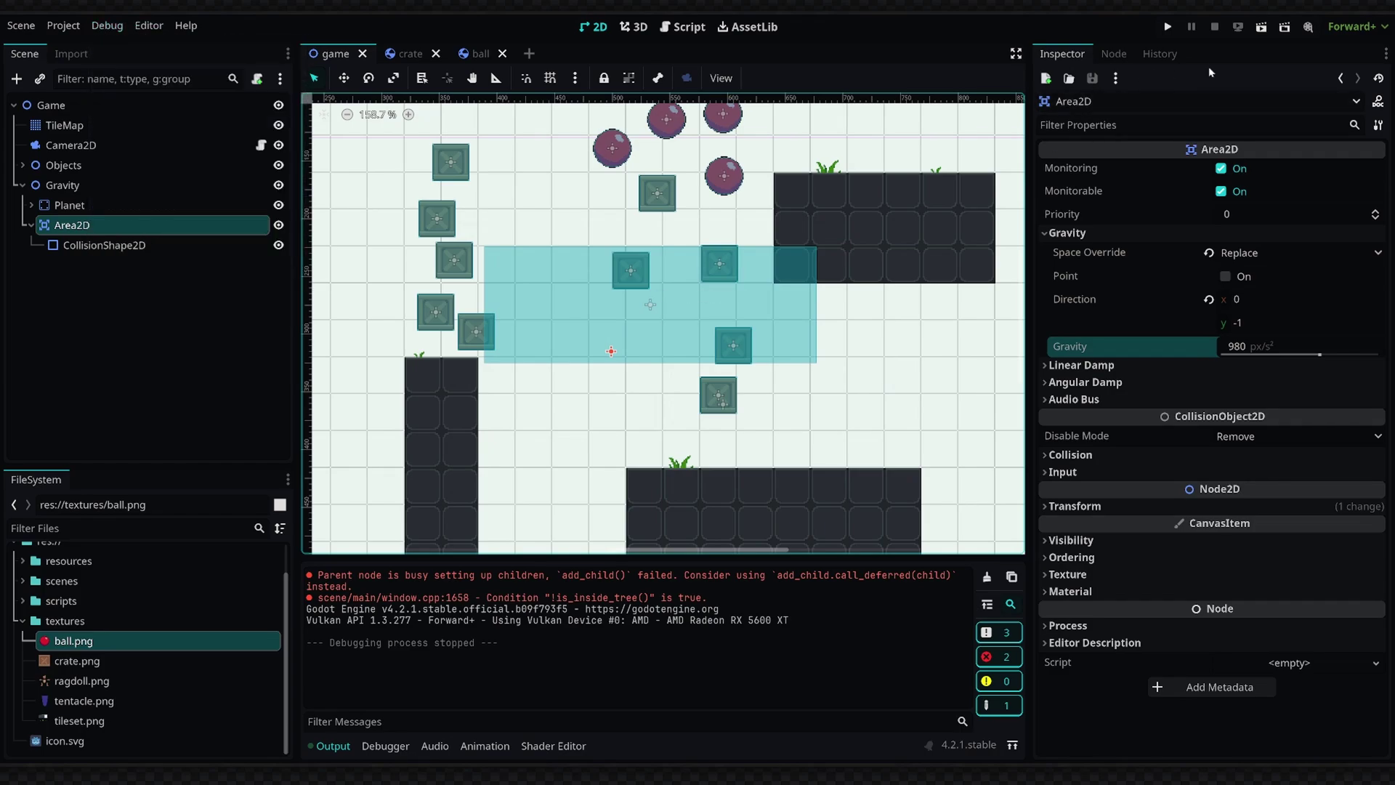
{"action": "left_click", "coordinate": [1168, 27]}
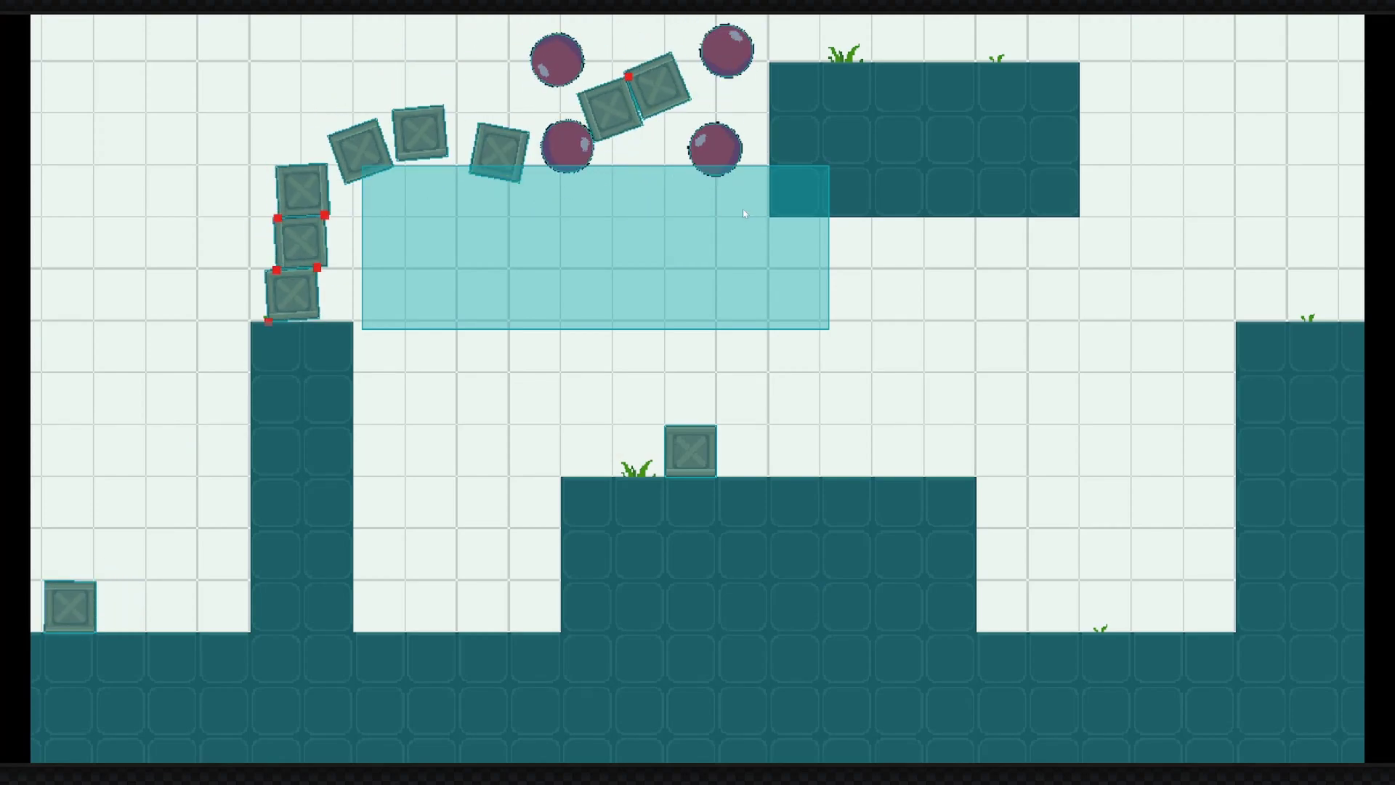
Stop the game and drag the Planet into the middle of the level, over the crates
{"action": "key", "text": "F8"}
{"action": "scroll", "coordinate": [547, 315], "scroll_direction": "up", "scroll_amount": 1}
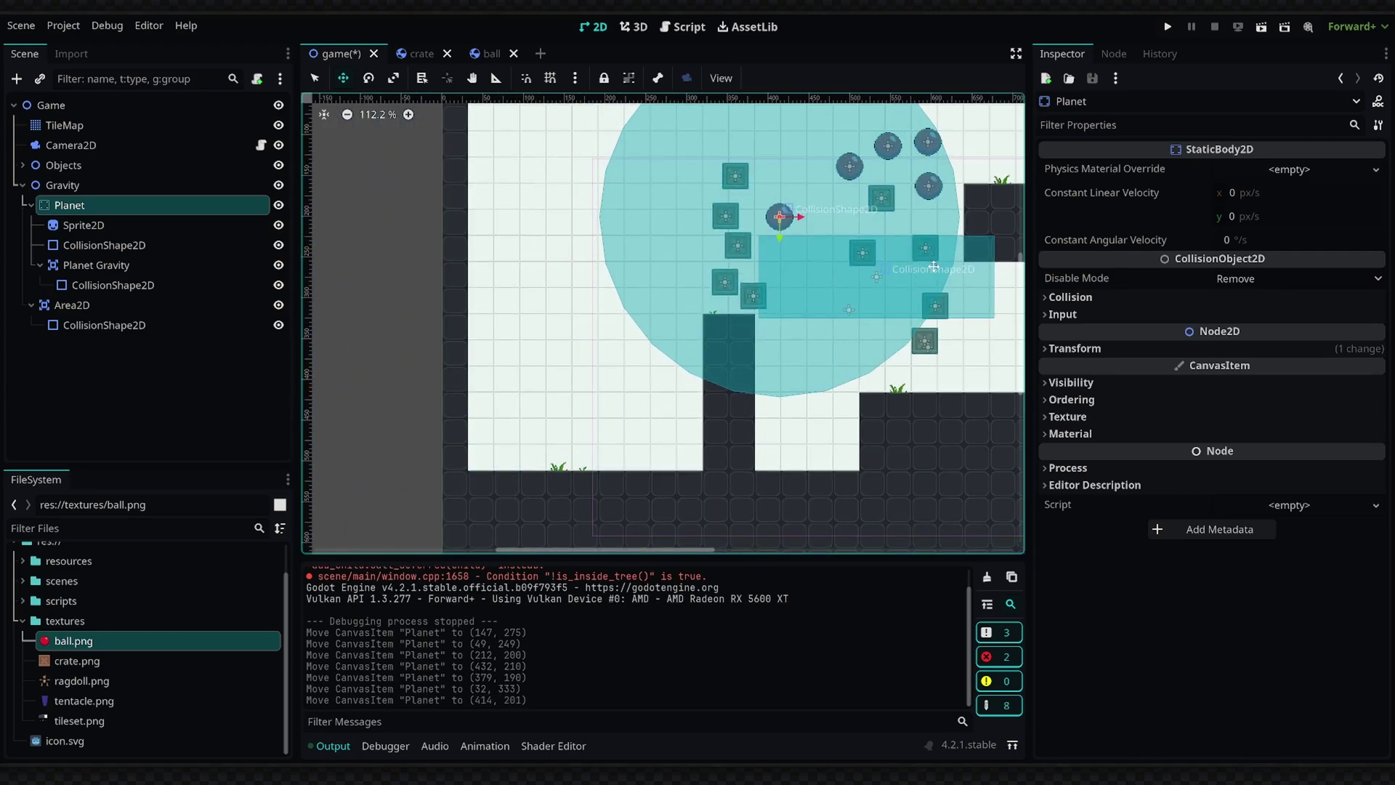
{"action": "middle_click_drag", "start_coordinate": [933, 266], "coordinate": [746, 392]}
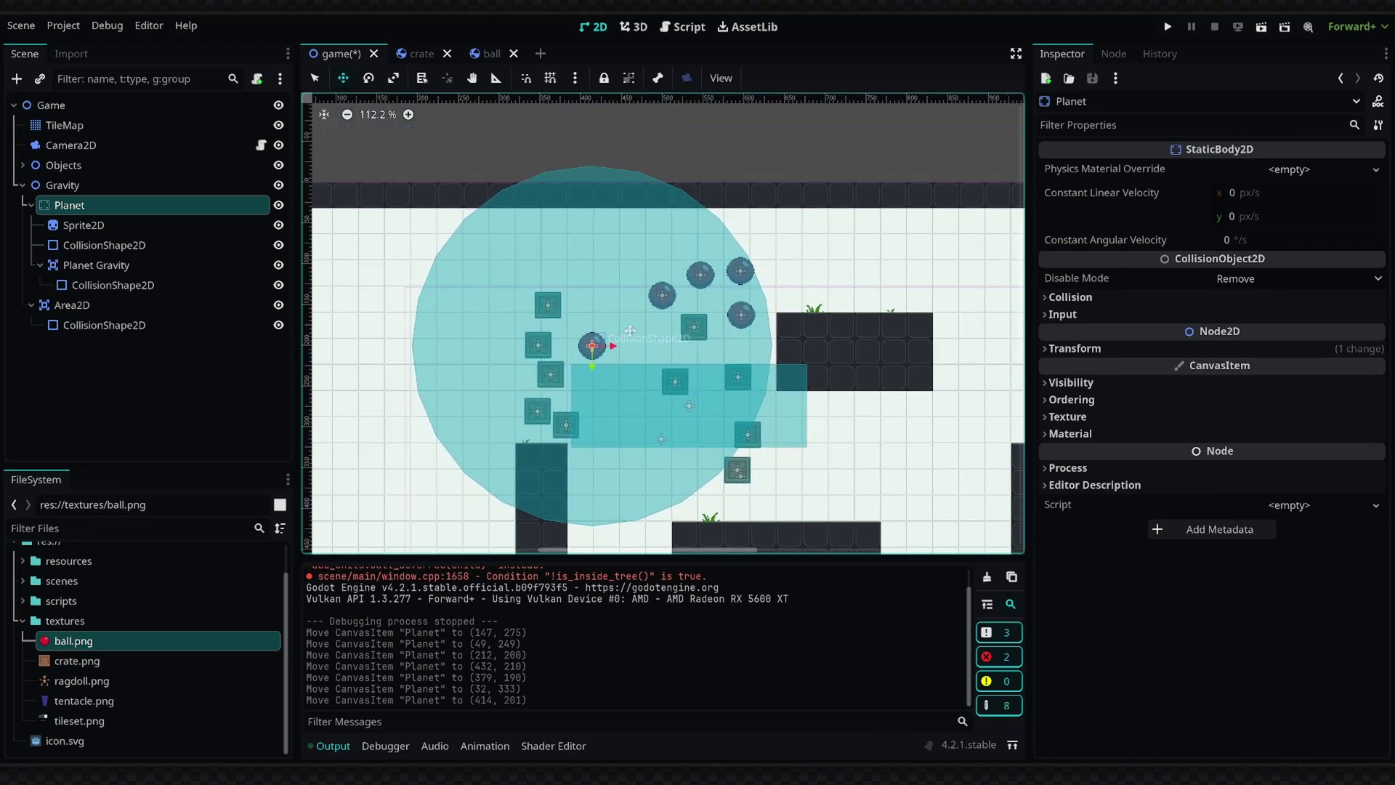
{"action": "left_click_drag", "start_coordinate": [746, 393], "coordinate": [832, 413]}
{"action": "middle_click_drag", "start_coordinate": [831, 412], "coordinate": [742, 380]}
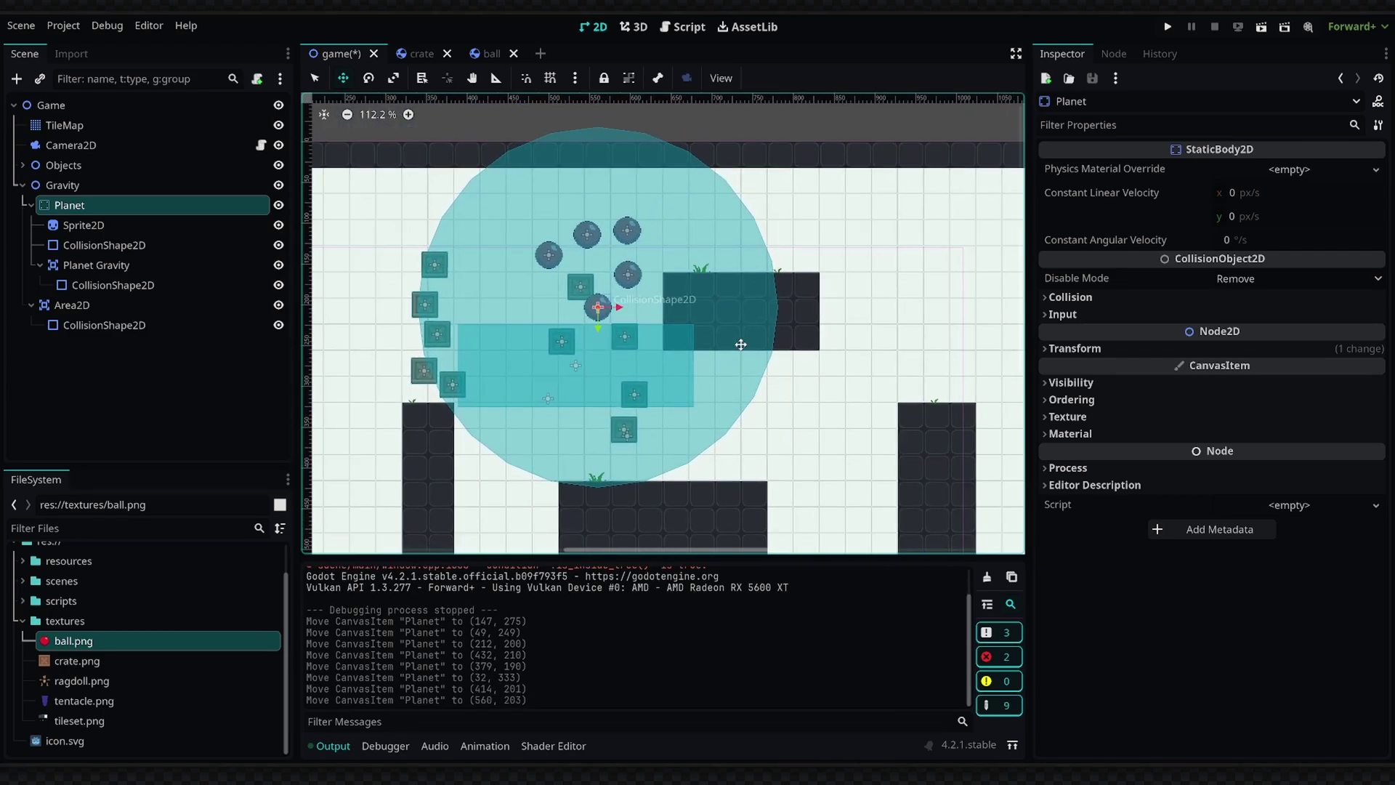
Nudge the Planet up-left, then add a StaticBody2D child under the Gravity node
{"action": "left_click_drag", "start_coordinate": [463, 313], "coordinate": [377, 305]}
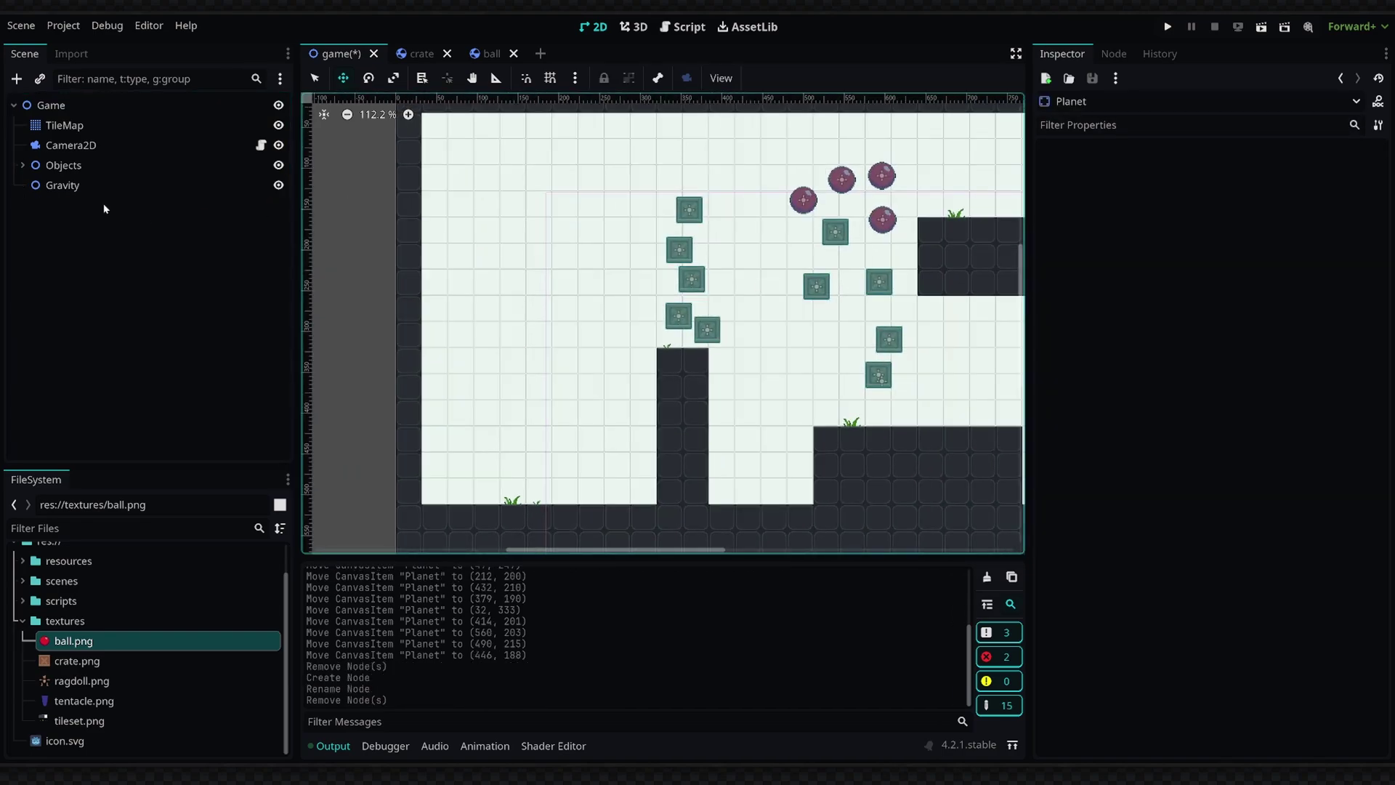
{"action": "left_click", "coordinate": [72, 185]}
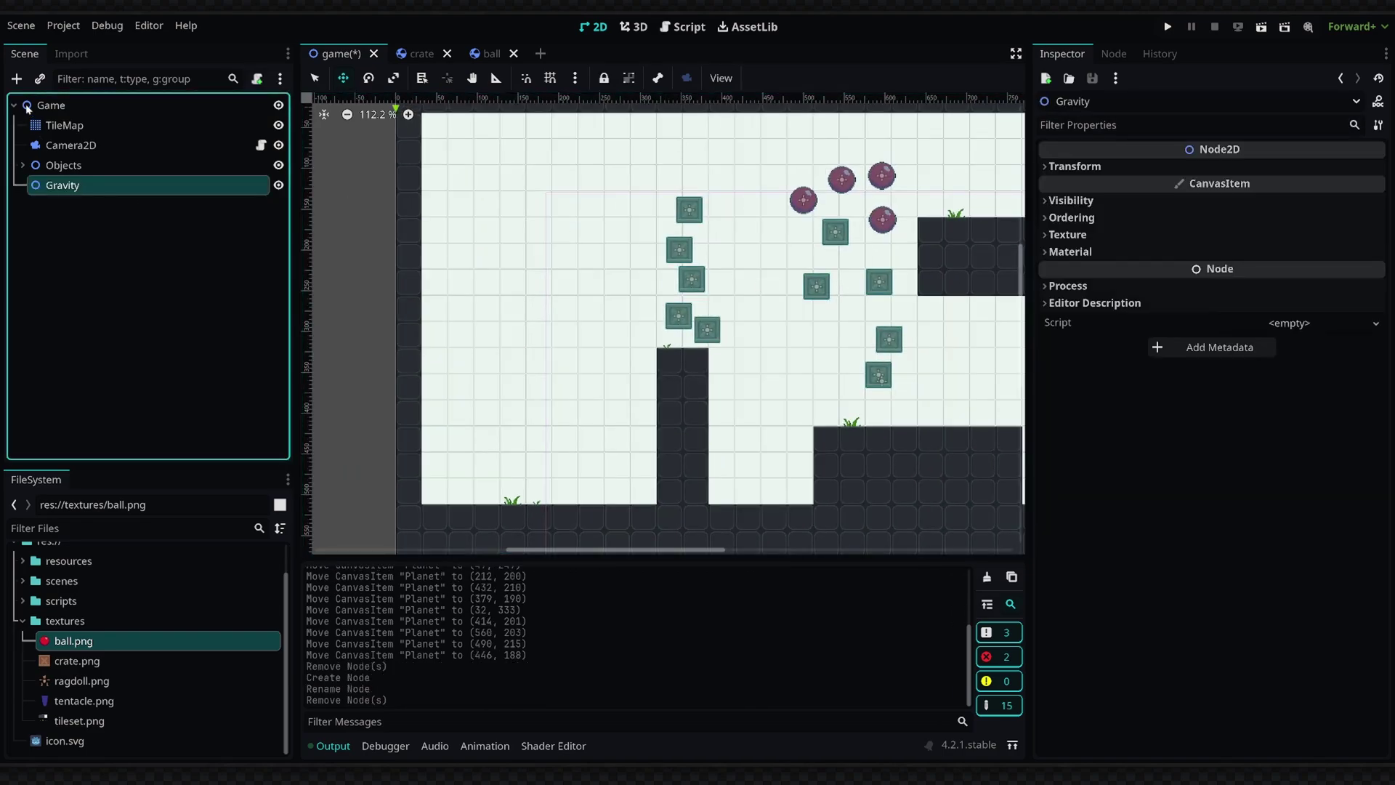
{"action": "left_click", "coordinate": [17, 78]}
{"action": "type", "text": "st"}
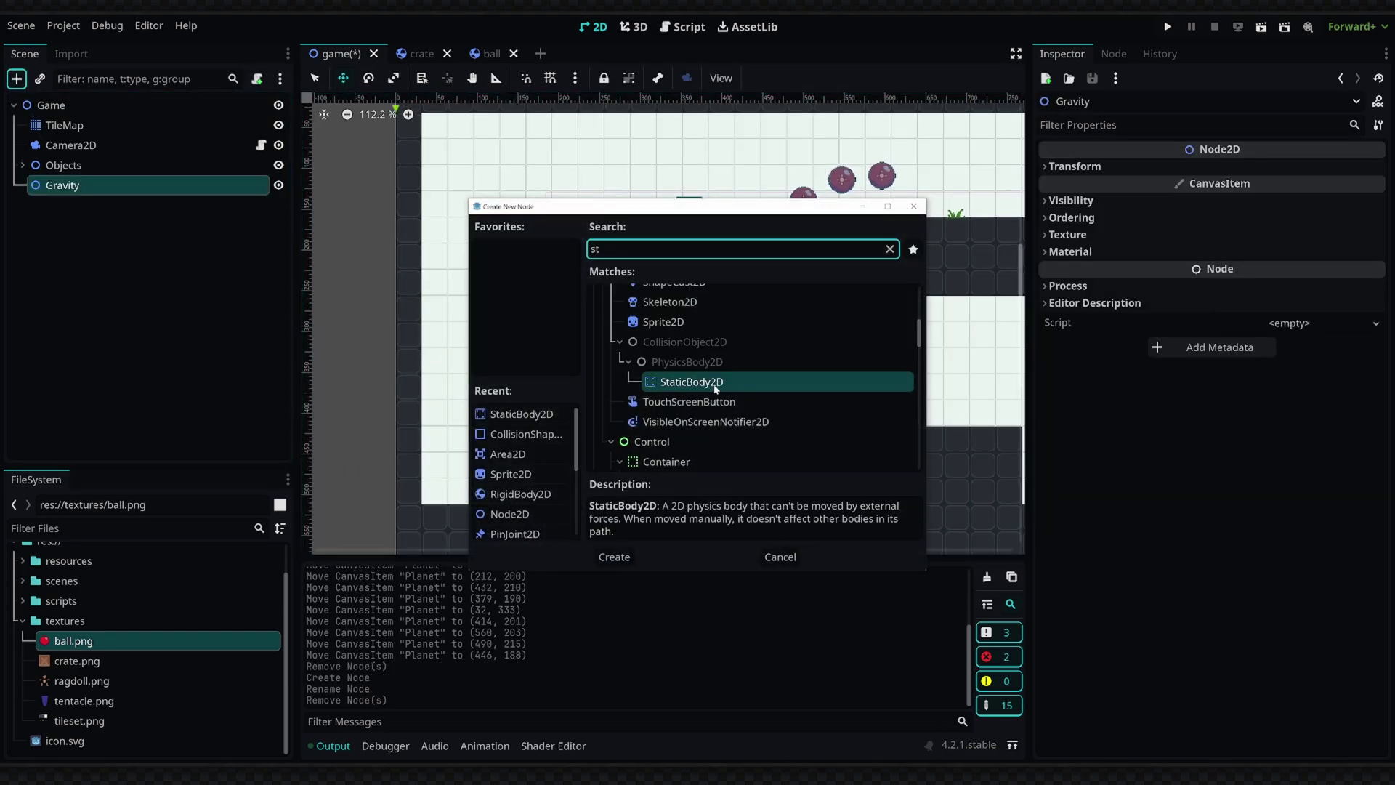
{"action": "key", "text": "Return"}
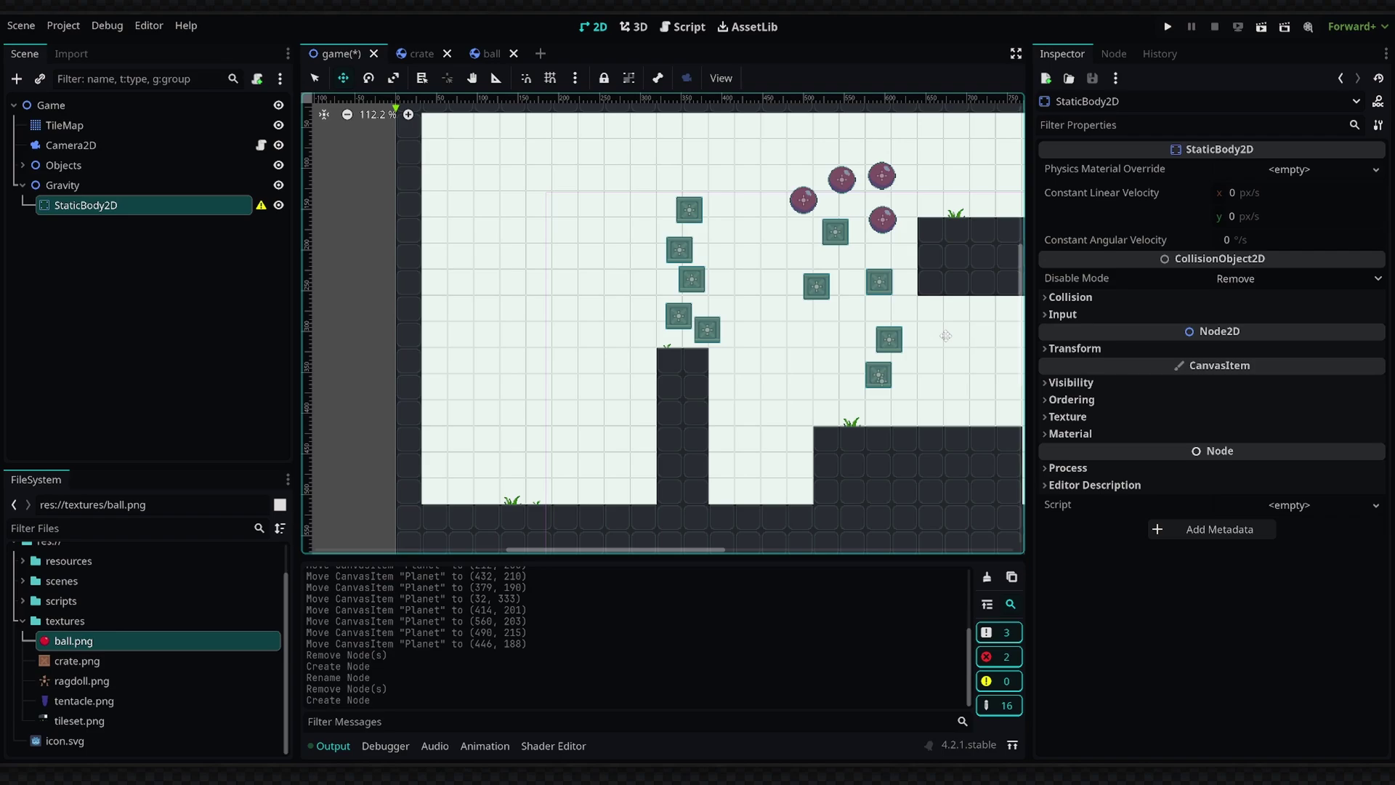
Rename the new StaticBody2D to 'Planet'
{"action": "left_click", "coordinate": [107, 220]}
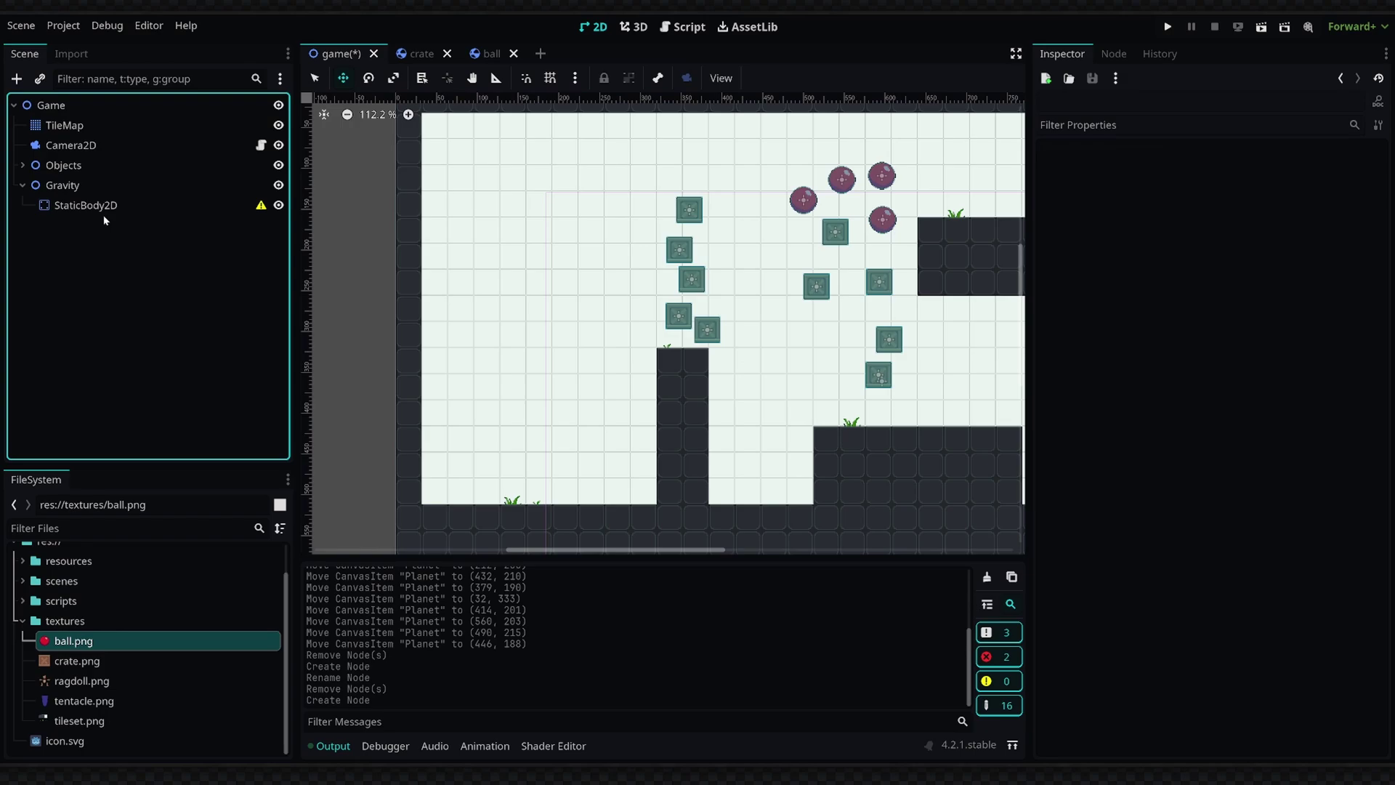
{"action": "double_click", "coordinate": [109, 210]}
{"action": "type", "text": "Plan"}
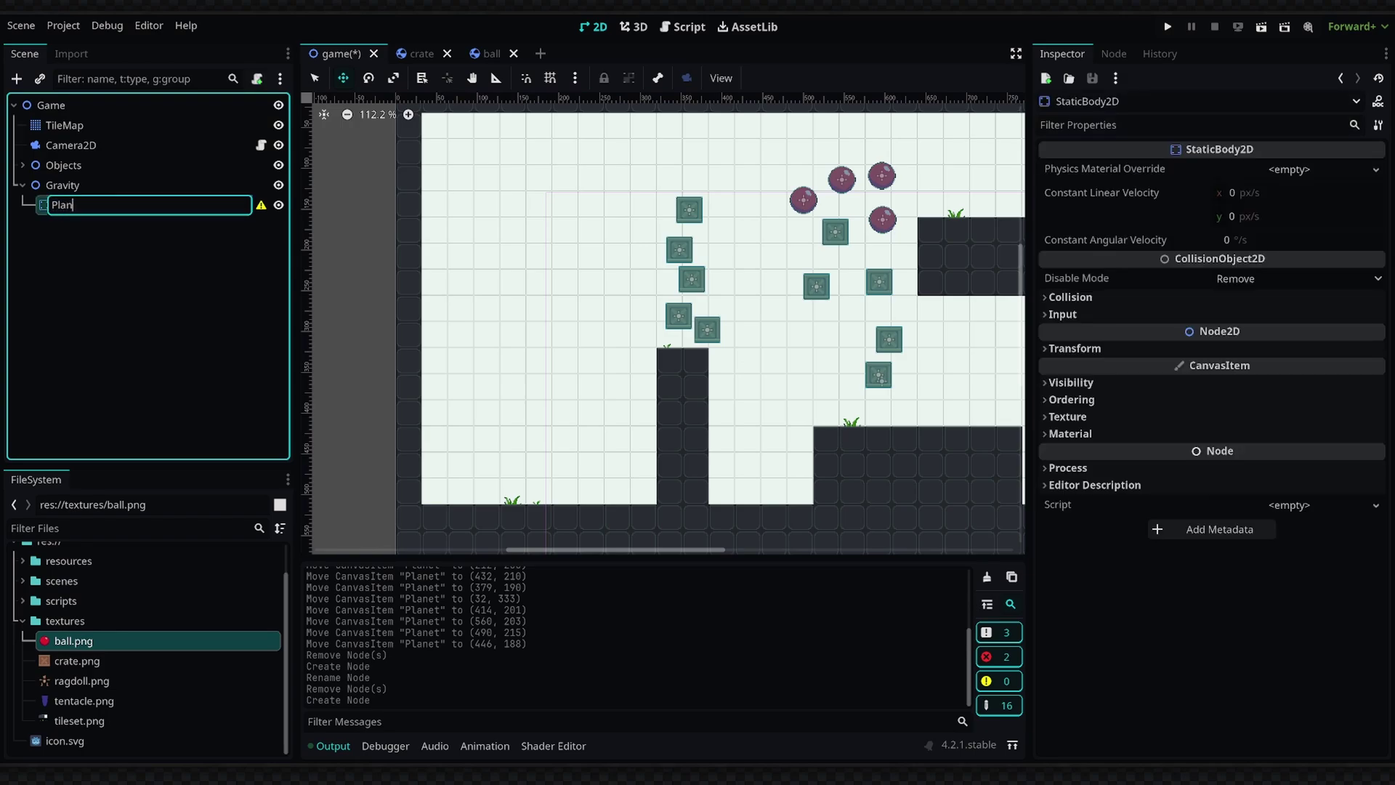
{"action": "type", "text": "et"}
{"action": "key", "text": "Return"}
Add a Sprite2D with ball.png under Planet and position the Planet left of the crates
{"action": "left_click", "coordinate": [16, 78]}
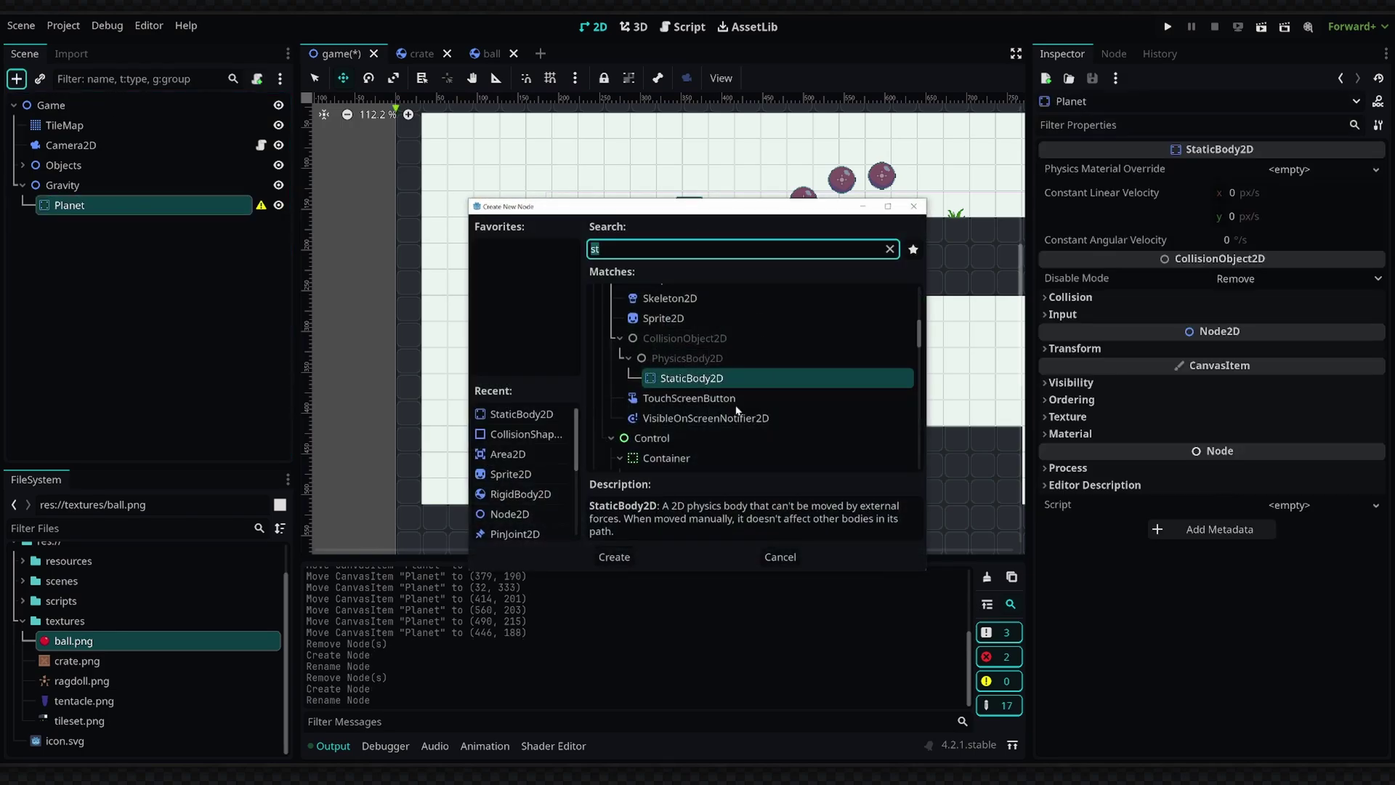
{"action": "double_click", "coordinate": [662, 318]}
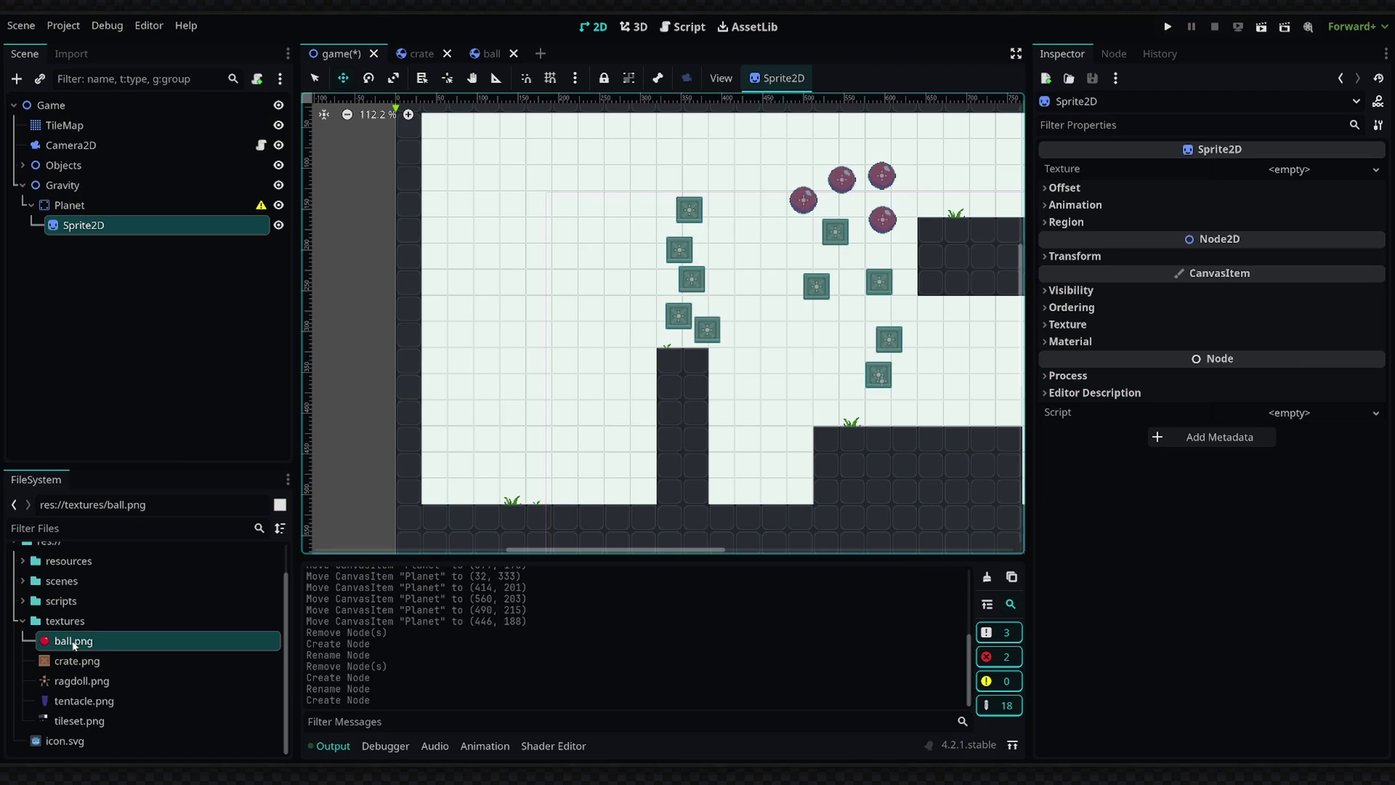
{"action": "left_click_drag", "start_coordinate": [102, 640], "coordinate": [1287, 170]}
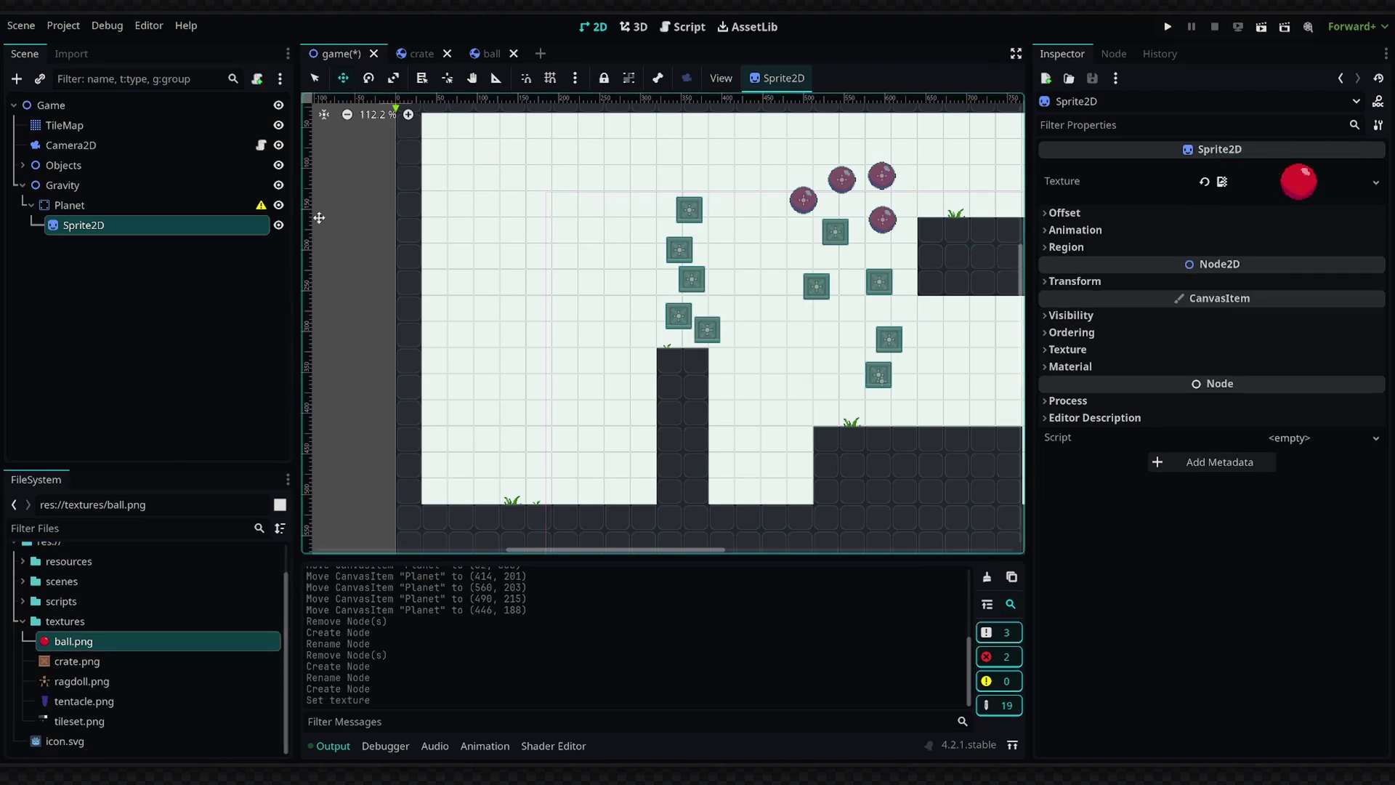
{"action": "left_click", "coordinate": [120, 205]}
{"action": "left_click_drag", "start_coordinate": [433, 166], "coordinate": [519, 294]}
{"action": "scroll", "coordinate": [520, 294], "scroll_direction": "up", "scroll_amount": 5}
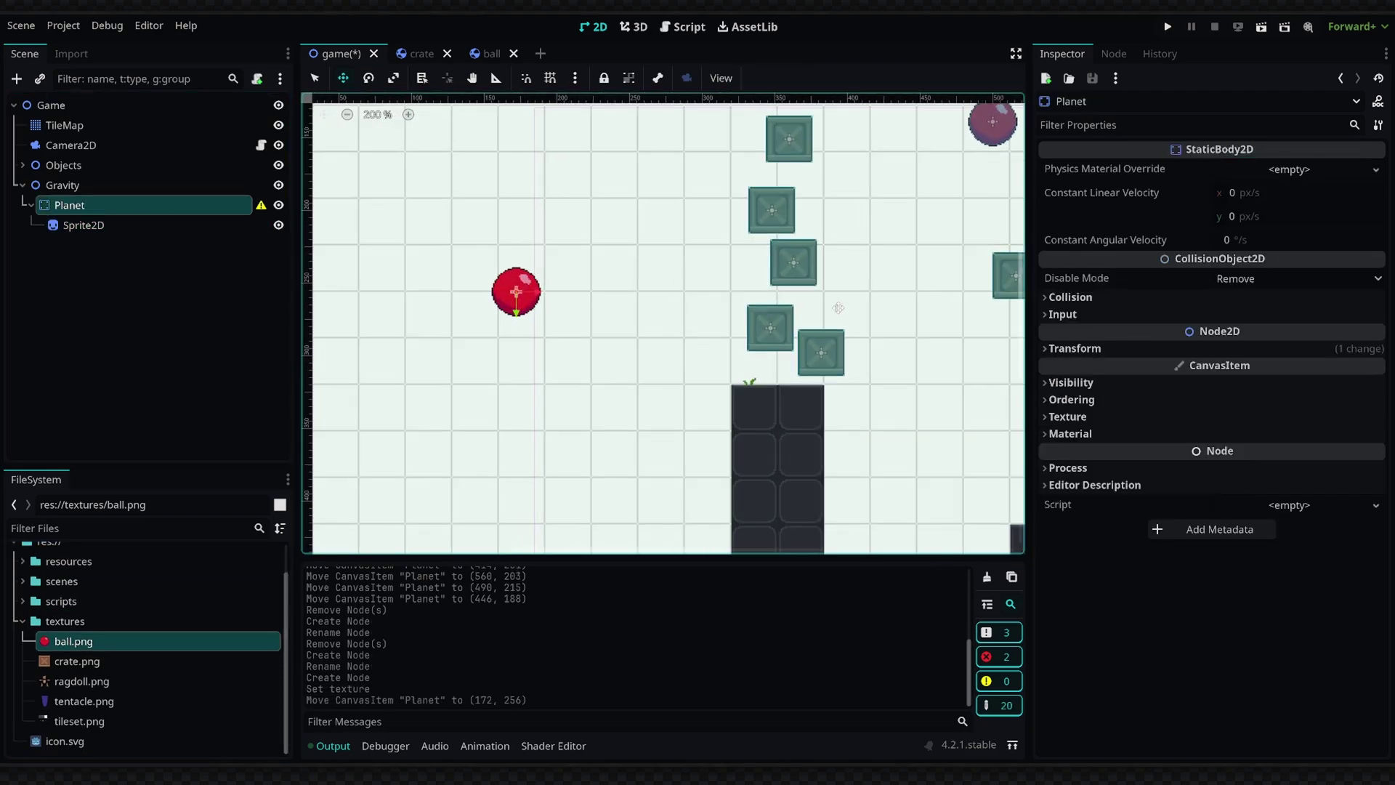
{"action": "middle_click_drag", "start_coordinate": [514, 291], "coordinate": [676, 302]}
Set the ball sprite's Visibility Self Modulate to black
{"action": "left_click", "coordinate": [145, 226]}
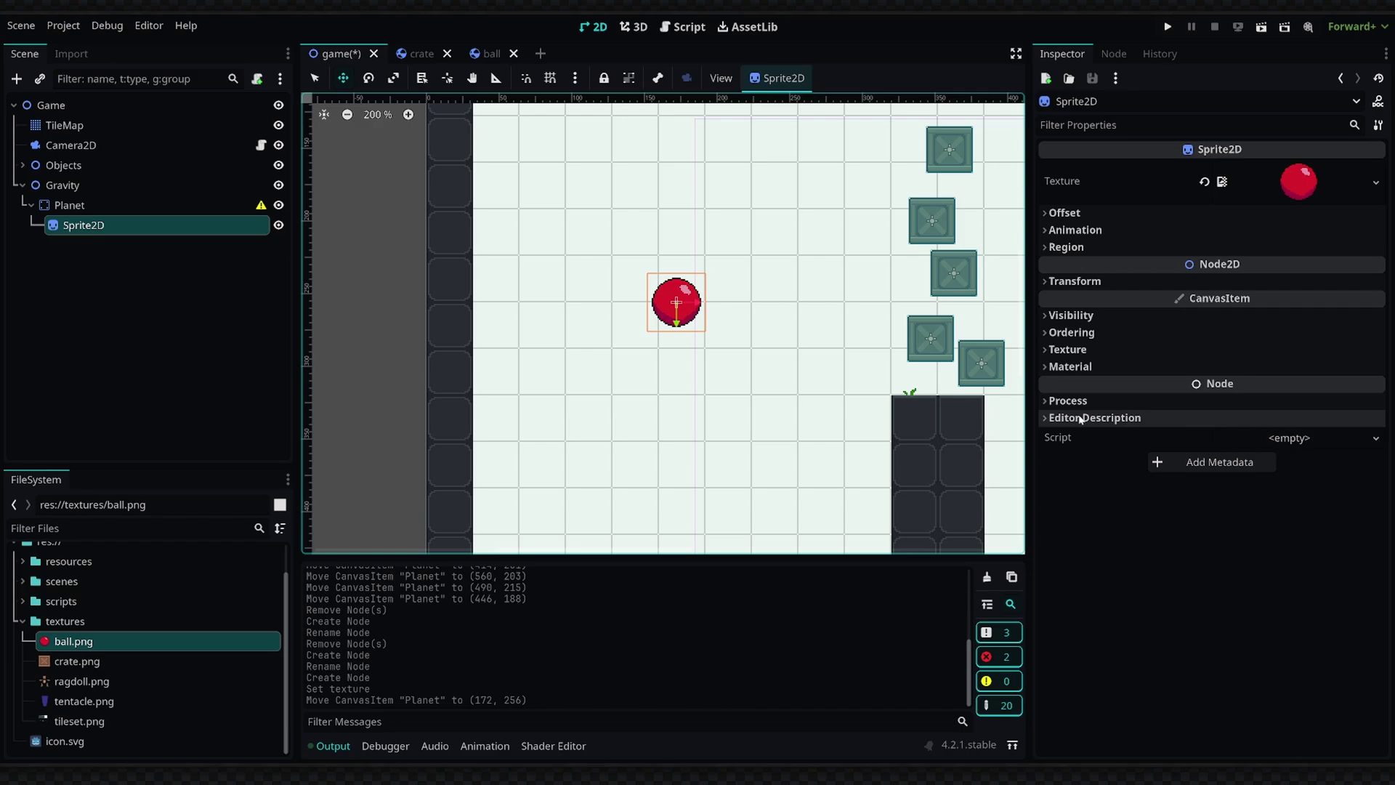
{"action": "left_click", "coordinate": [1124, 318]}
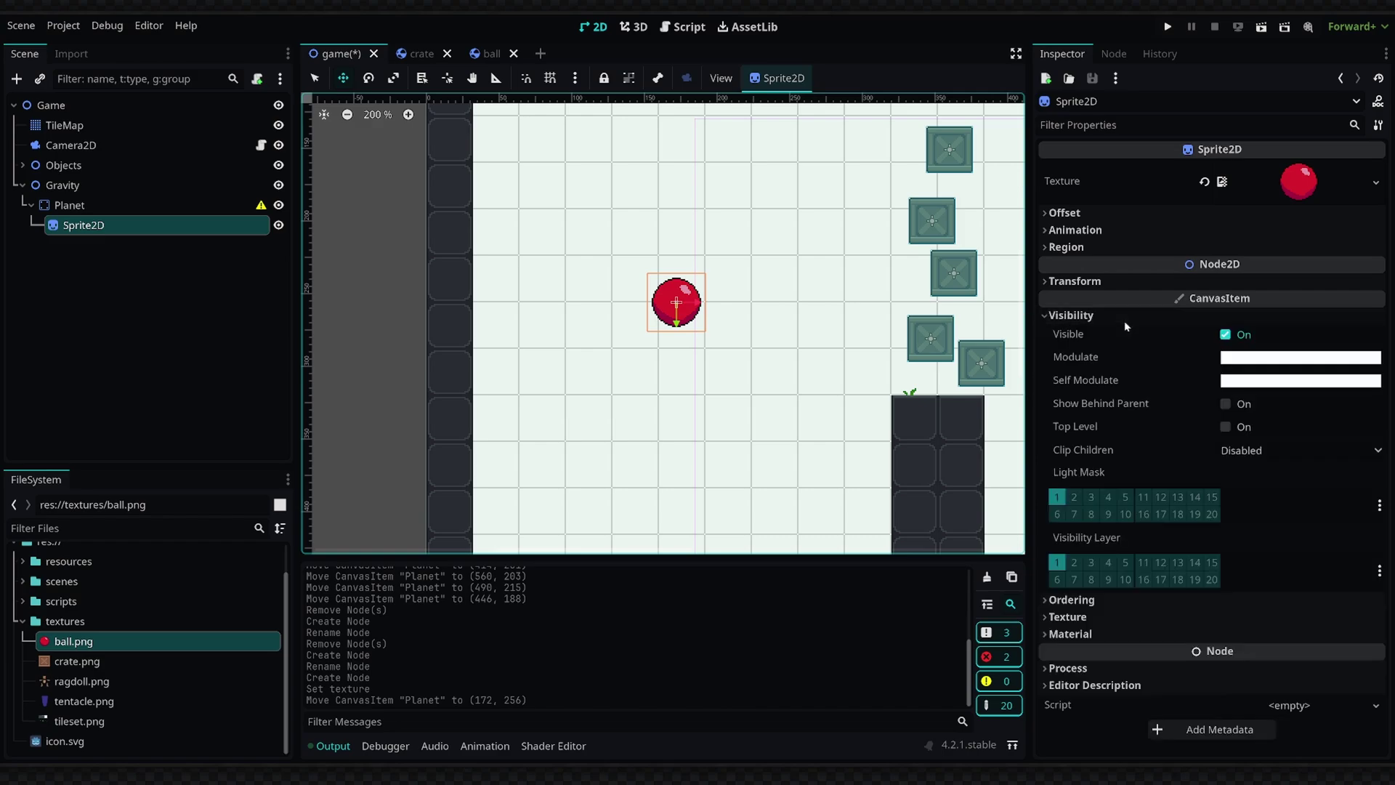
{"action": "left_click", "coordinate": [1291, 378]}
{"action": "left_click_drag", "start_coordinate": [1365, 456], "coordinate": [1367, 532]}
{"action": "left_click", "coordinate": [726, 436]}
{"action": "scroll", "coordinate": [727, 436], "scroll_direction": "down", "scroll_amount": 2}
Give the Planet a CollisionShape2D circle with its radius fitted to the ball
{"action": "left_click", "coordinate": [76, 206]}
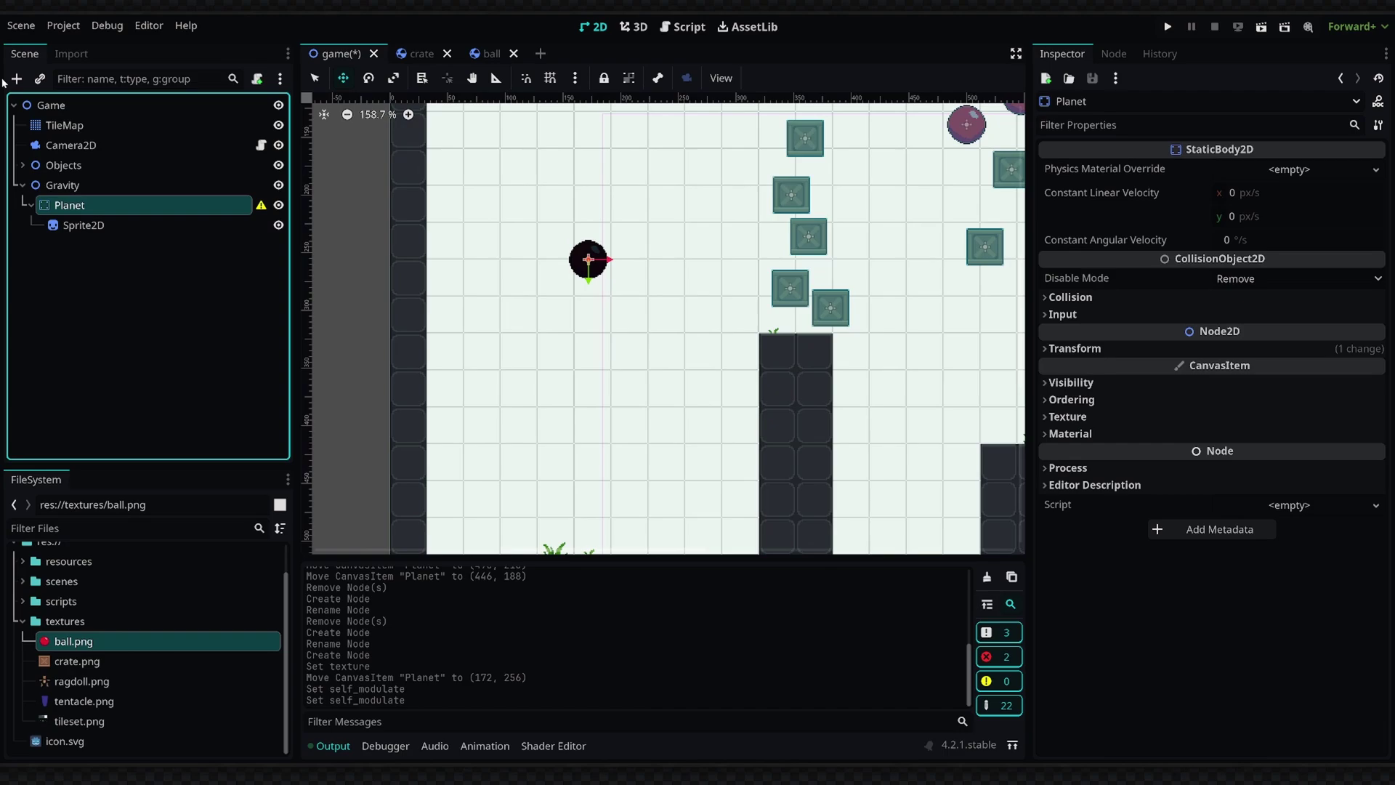
{"action": "left_click", "coordinate": [16, 79]}
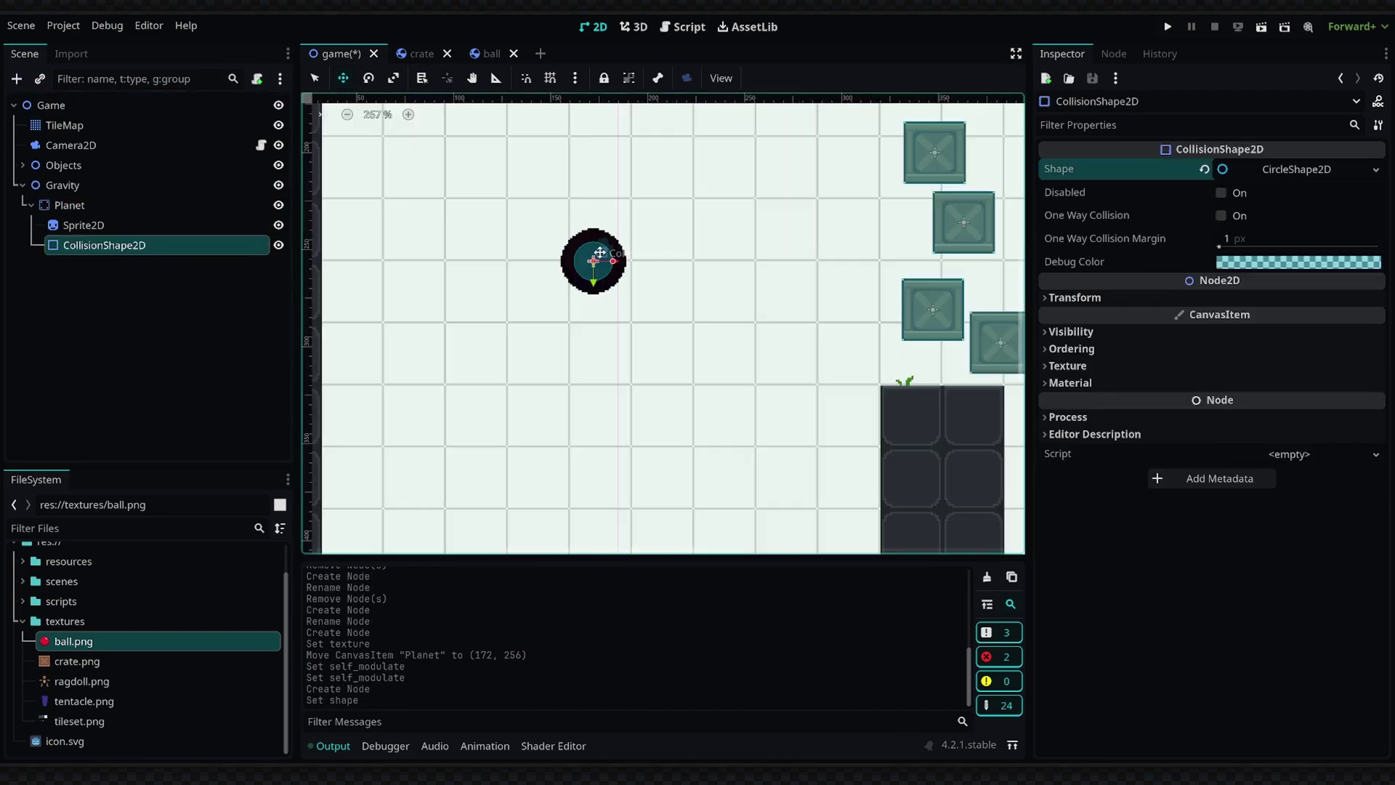
{"action": "scroll", "coordinate": [599, 255], "scroll_direction": "up", "scroll_amount": 3}
{"action": "key", "text": "q"}
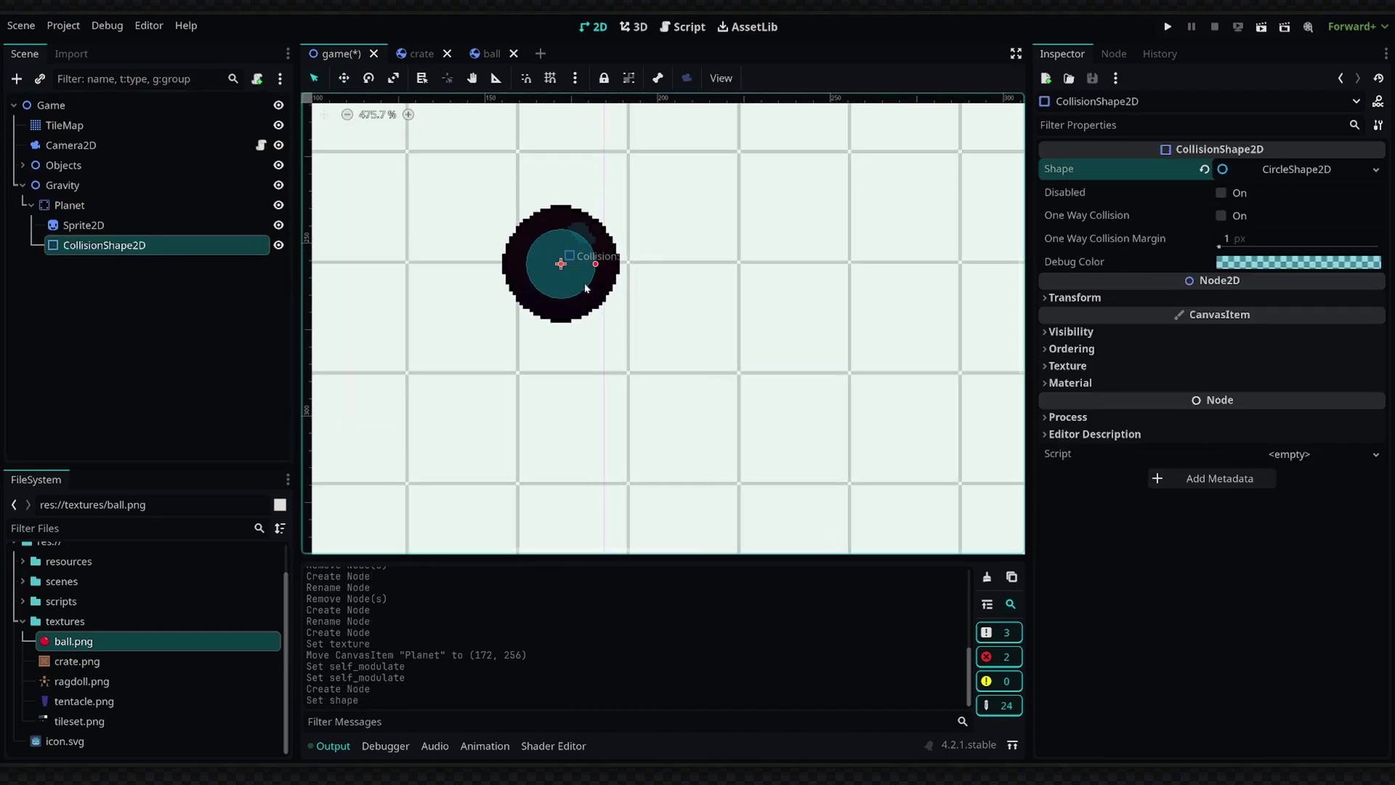
{"action": "left_click_drag", "start_coordinate": [596, 267], "coordinate": [617, 265]}
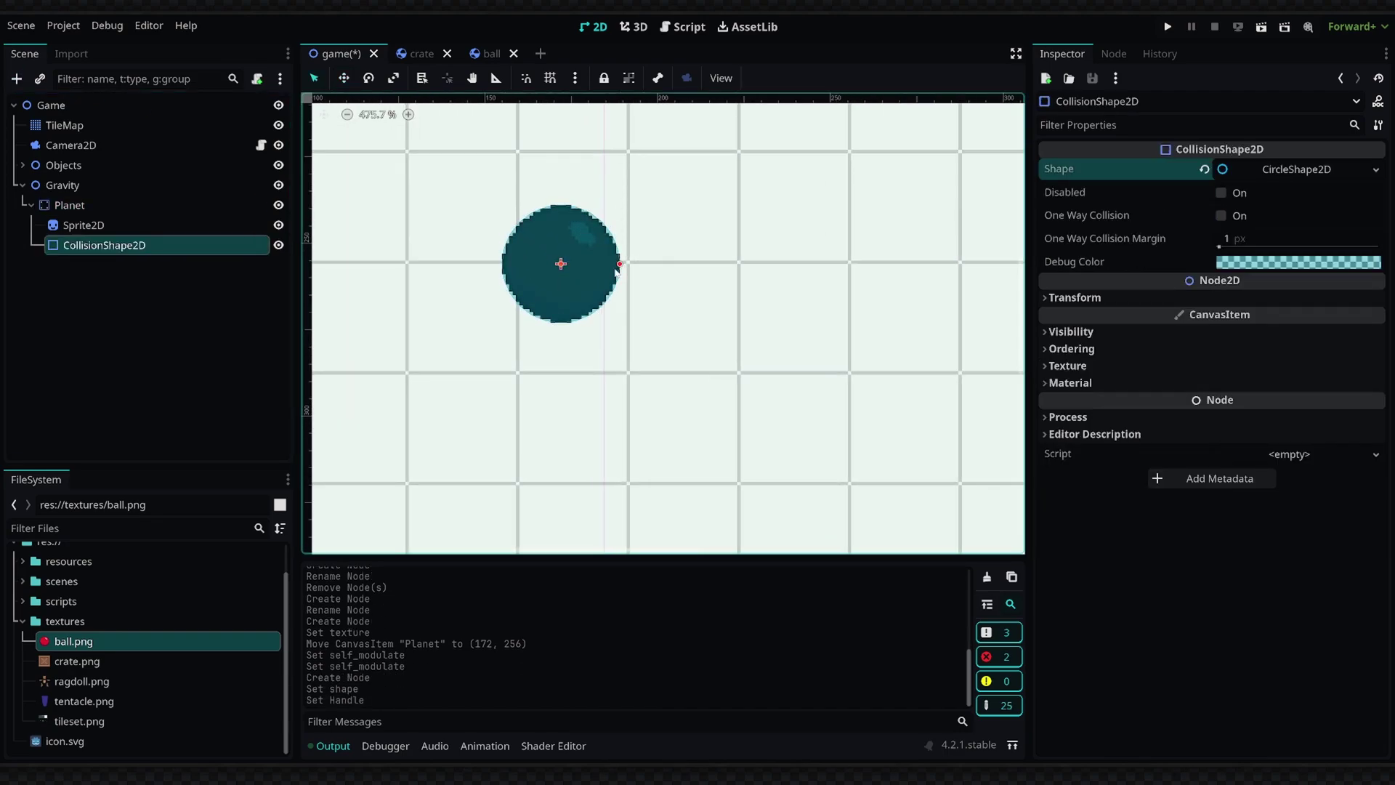
{"action": "left_click", "coordinate": [574, 306]}
{"action": "scroll", "coordinate": [572, 312], "scroll_direction": "down", "scroll_amount": 5}
Add an Area2D under the Planet, found by searching 'are'
{"action": "left_click", "coordinate": [16, 78]}
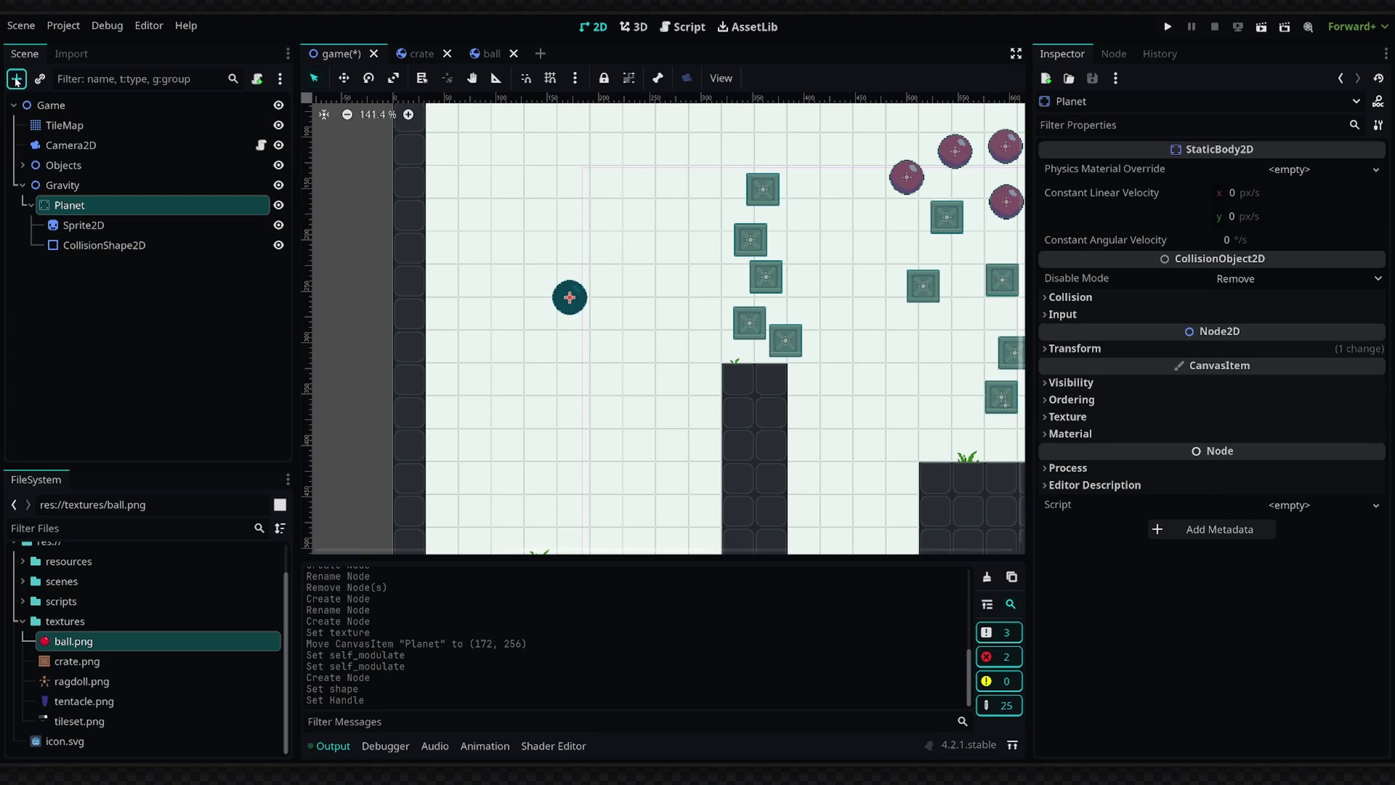
{"action": "type", "text": "are"}
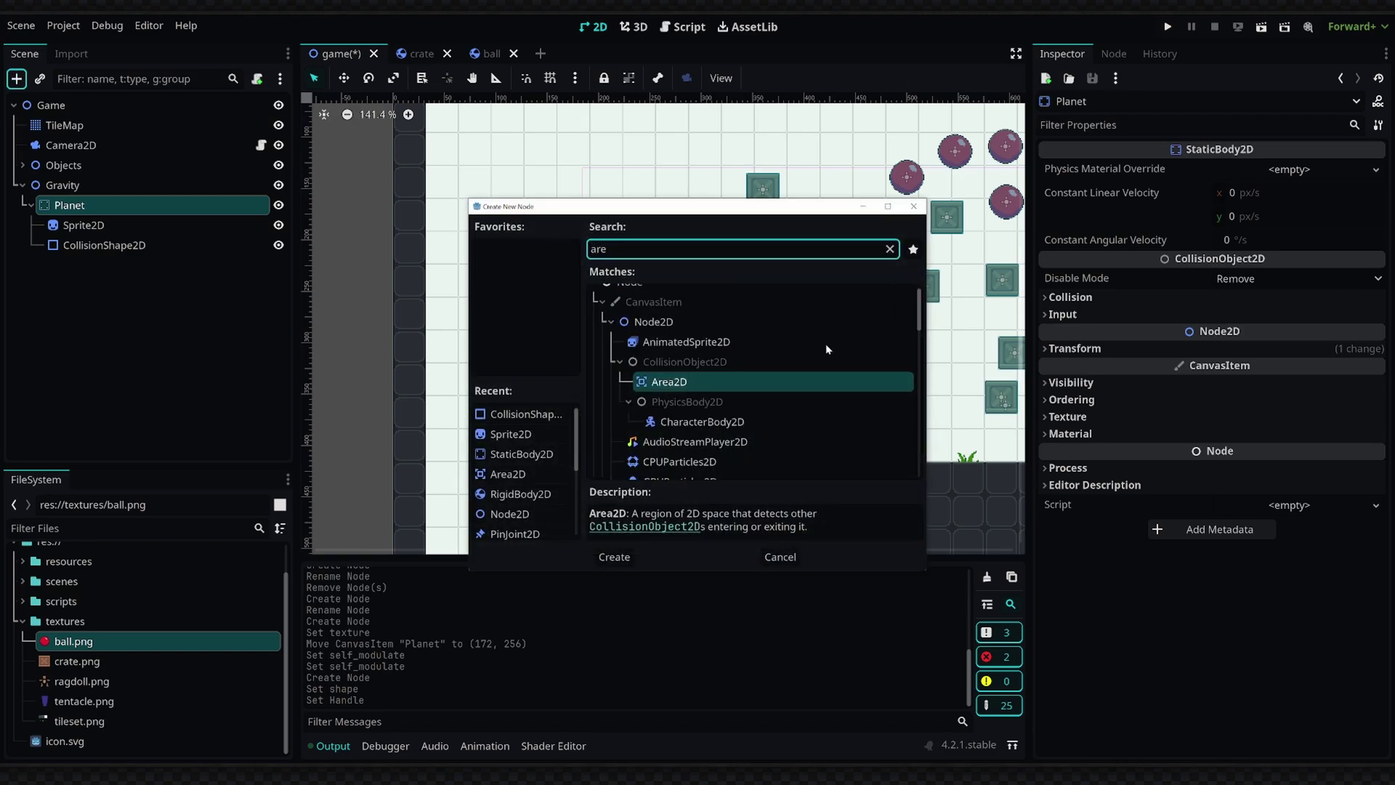
{"action": "double_click", "coordinate": [716, 380]}
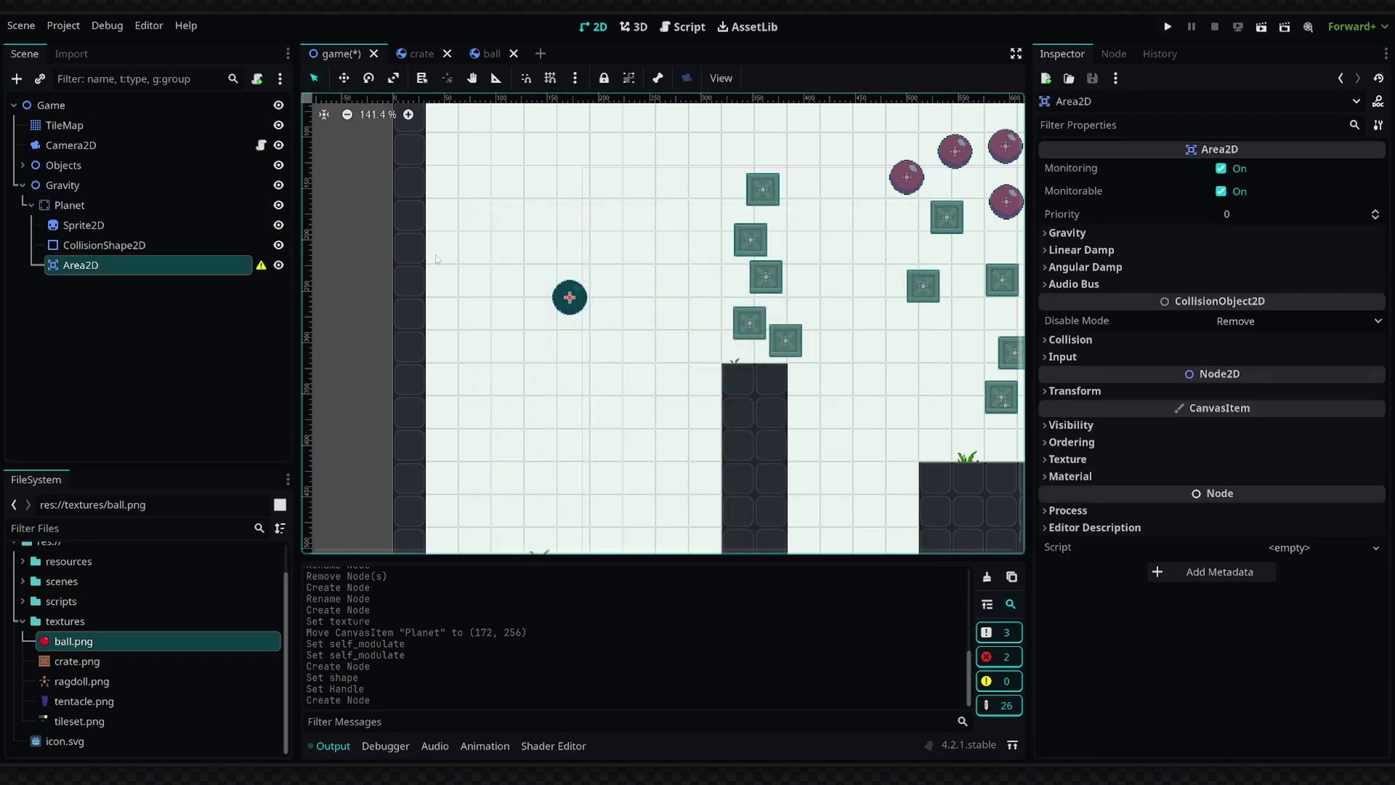
Give the Area2D a CollisionShape2D with a new CircleShape2D enlarged to a large radius
{"action": "left_click", "coordinate": [16, 79]}
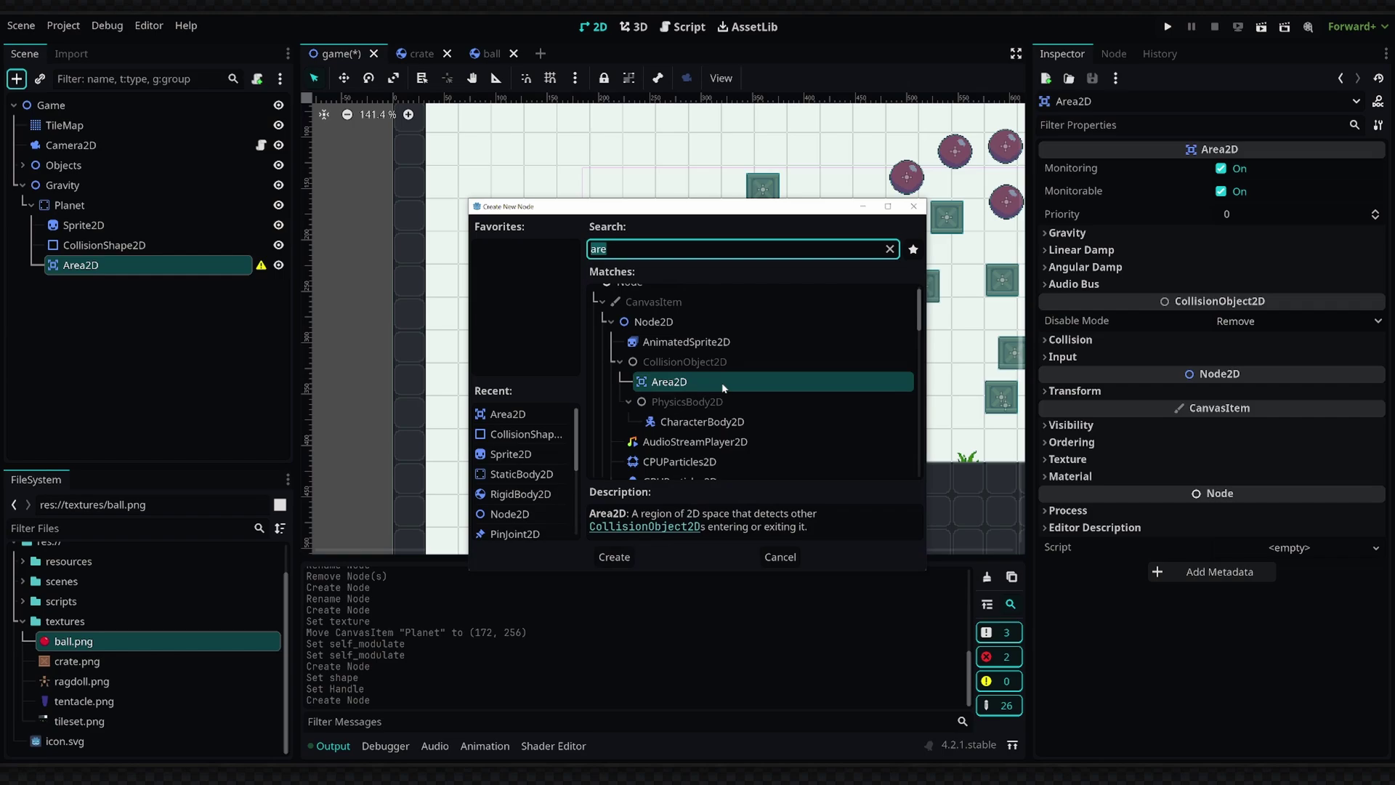
{"action": "double_click", "coordinate": [524, 434]}
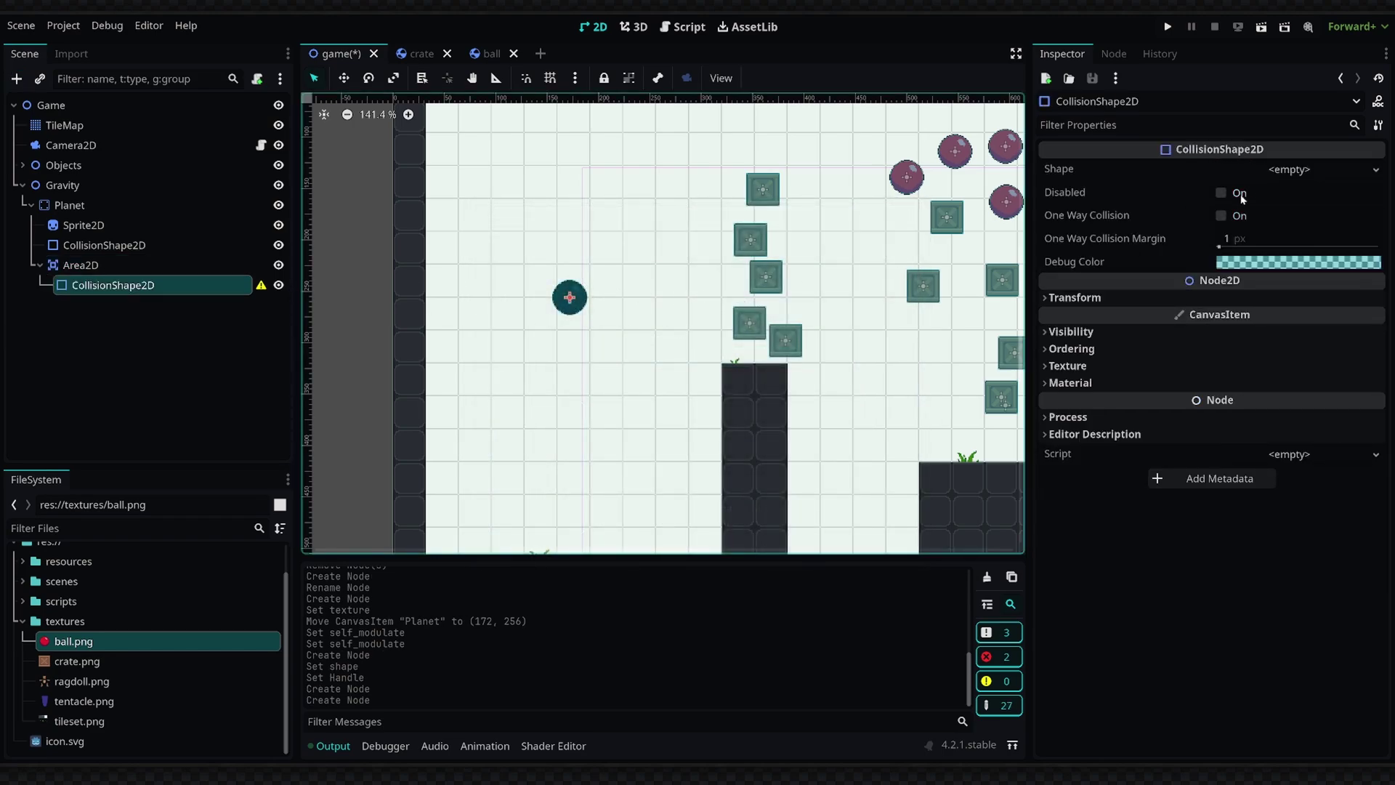
{"action": "left_click", "coordinate": [1290, 169]}
{"action": "left_click", "coordinate": [1279, 253]}
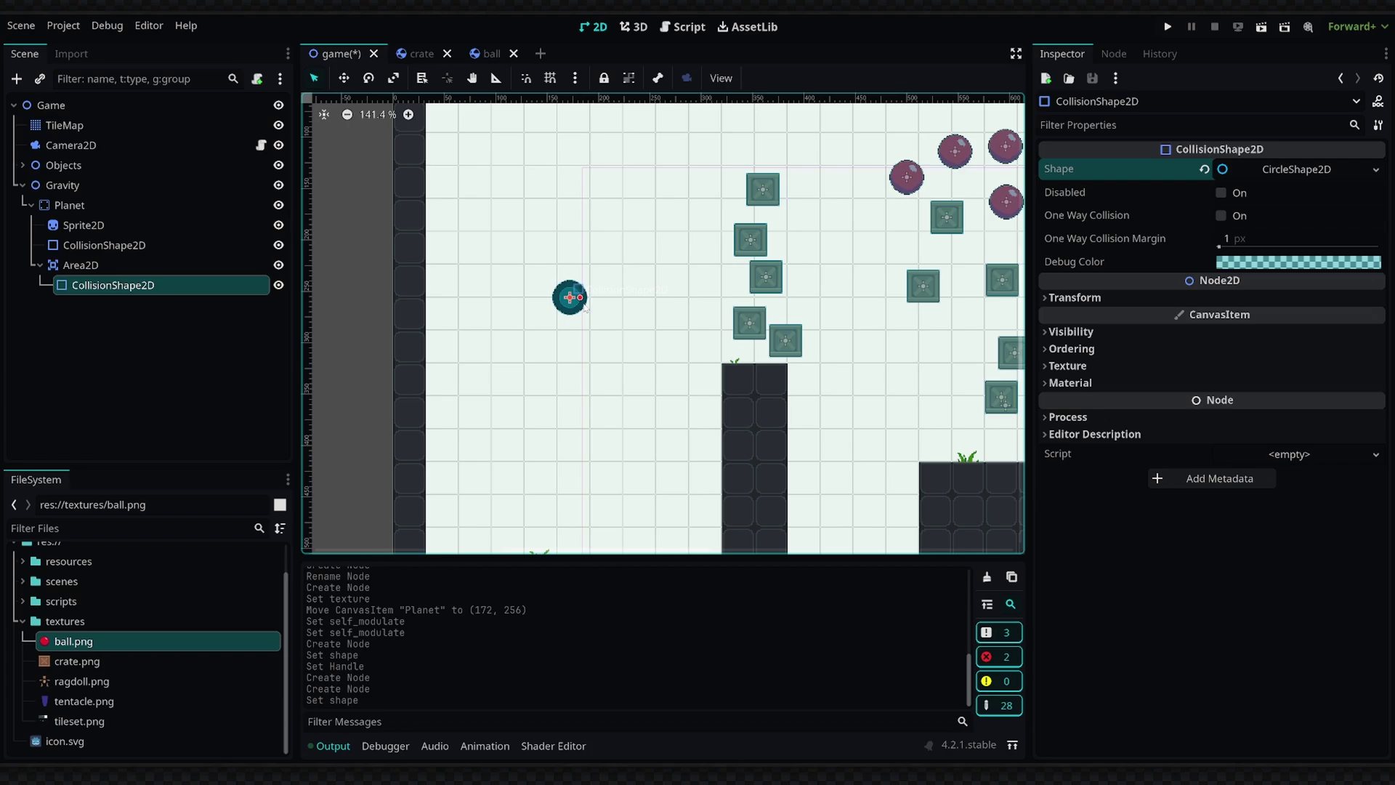
{"action": "left_click_drag", "start_coordinate": [581, 299], "coordinate": [904, 297]}
{"action": "scroll", "coordinate": [992, 145], "scroll_direction": "down", "scroll_amount": 1}
{"action": "left_click", "coordinate": [259, 309]}
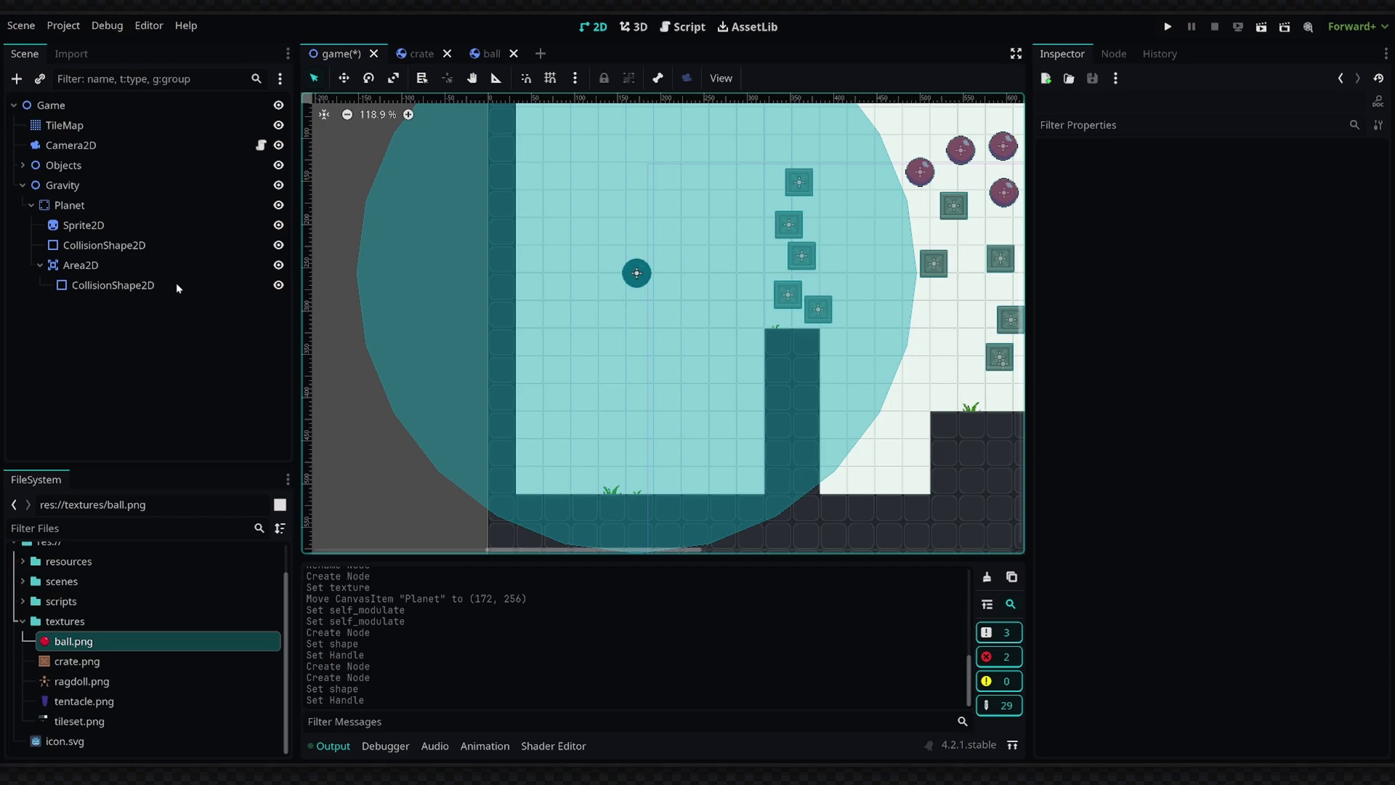
Set the Area2D's Gravity Space Override to Replace and enable Point gravity
{"action": "left_click", "coordinate": [146, 266]}
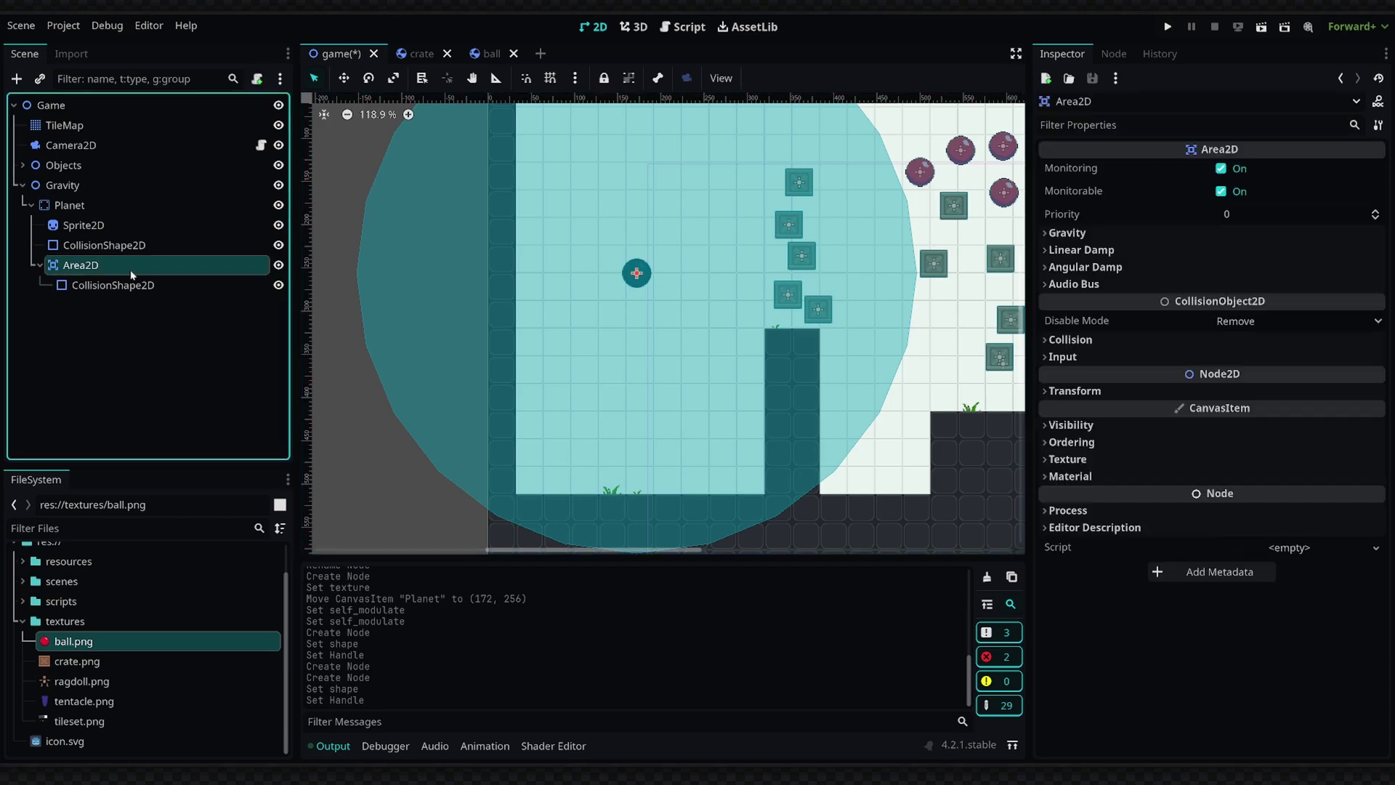
{"action": "left_click", "coordinate": [1120, 230]}
{"action": "left_click", "coordinate": [1294, 252]}
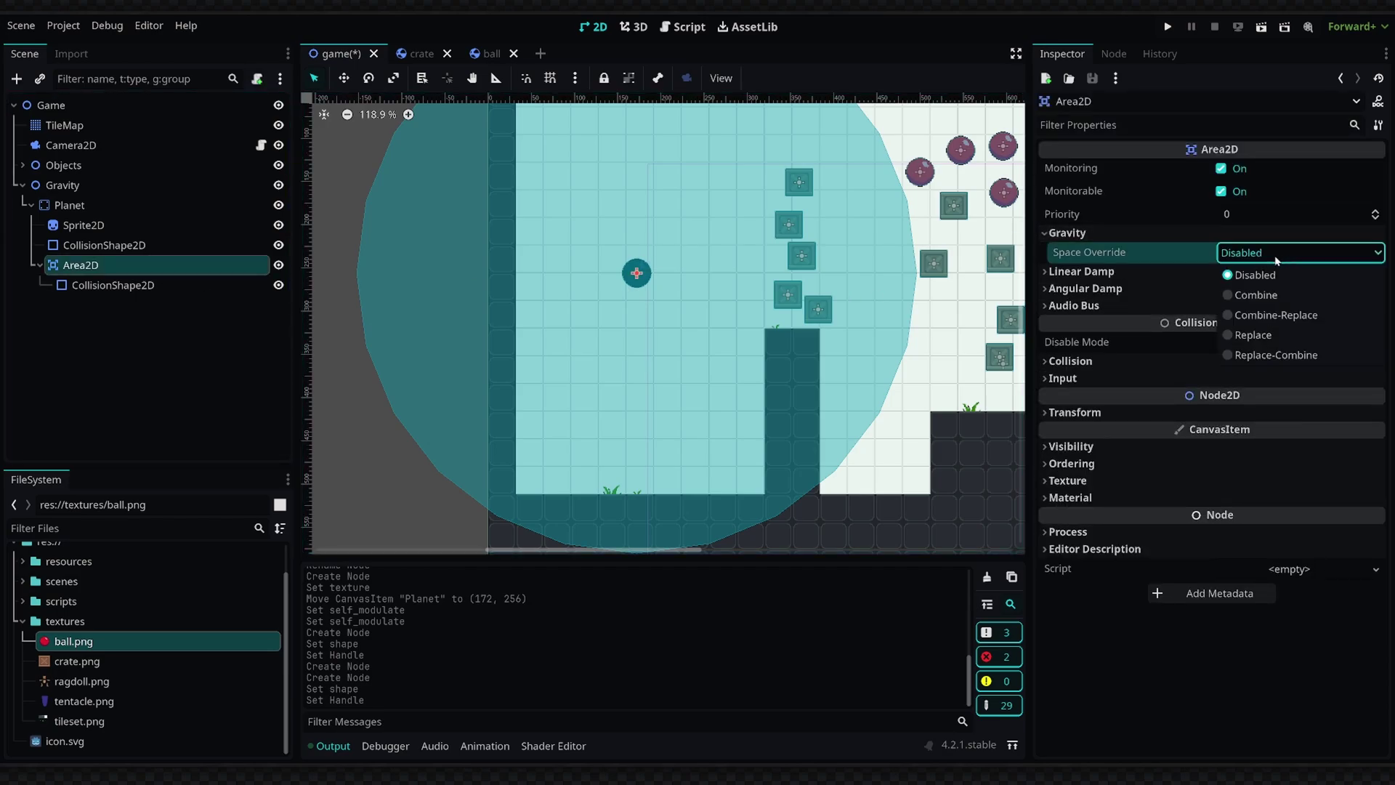
{"action": "left_click", "coordinate": [1281, 337]}
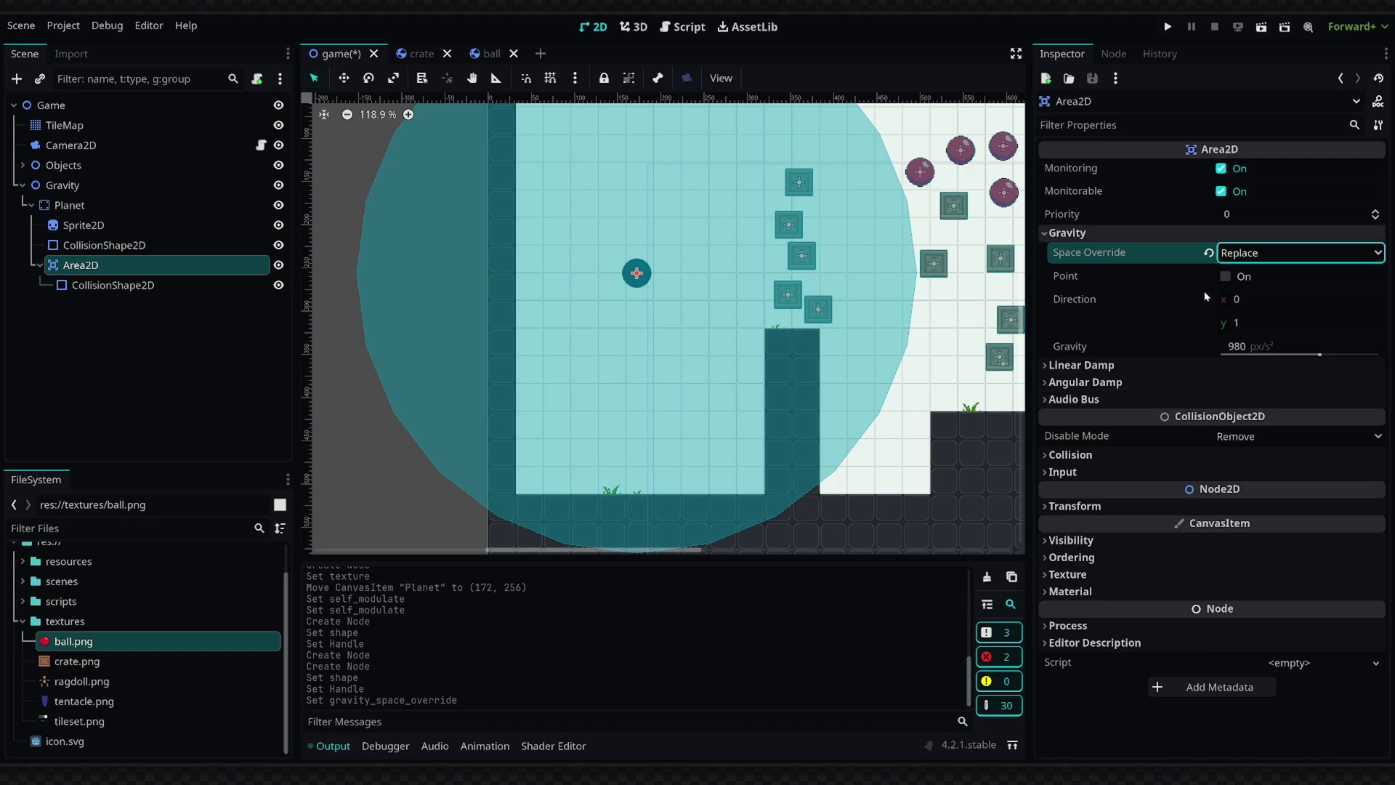
{"action": "left_click", "coordinate": [1236, 277]}
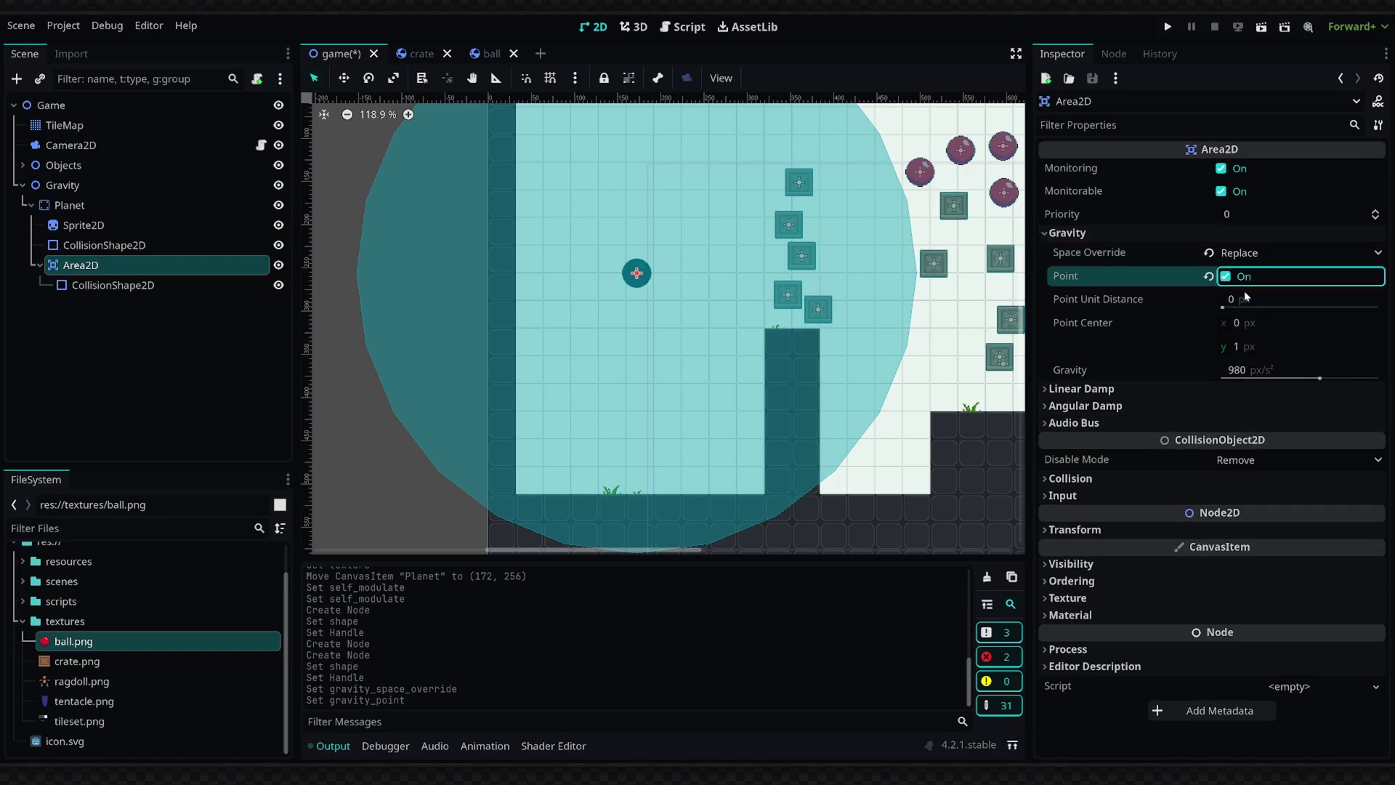
Set the Area2D's Point Center y value to 0
{"action": "left_click", "coordinate": [1102, 328]}
{"action": "left_click", "coordinate": [1250, 346]}
{"action": "type", "text": "0"}
{"action": "key", "text": "Return"}
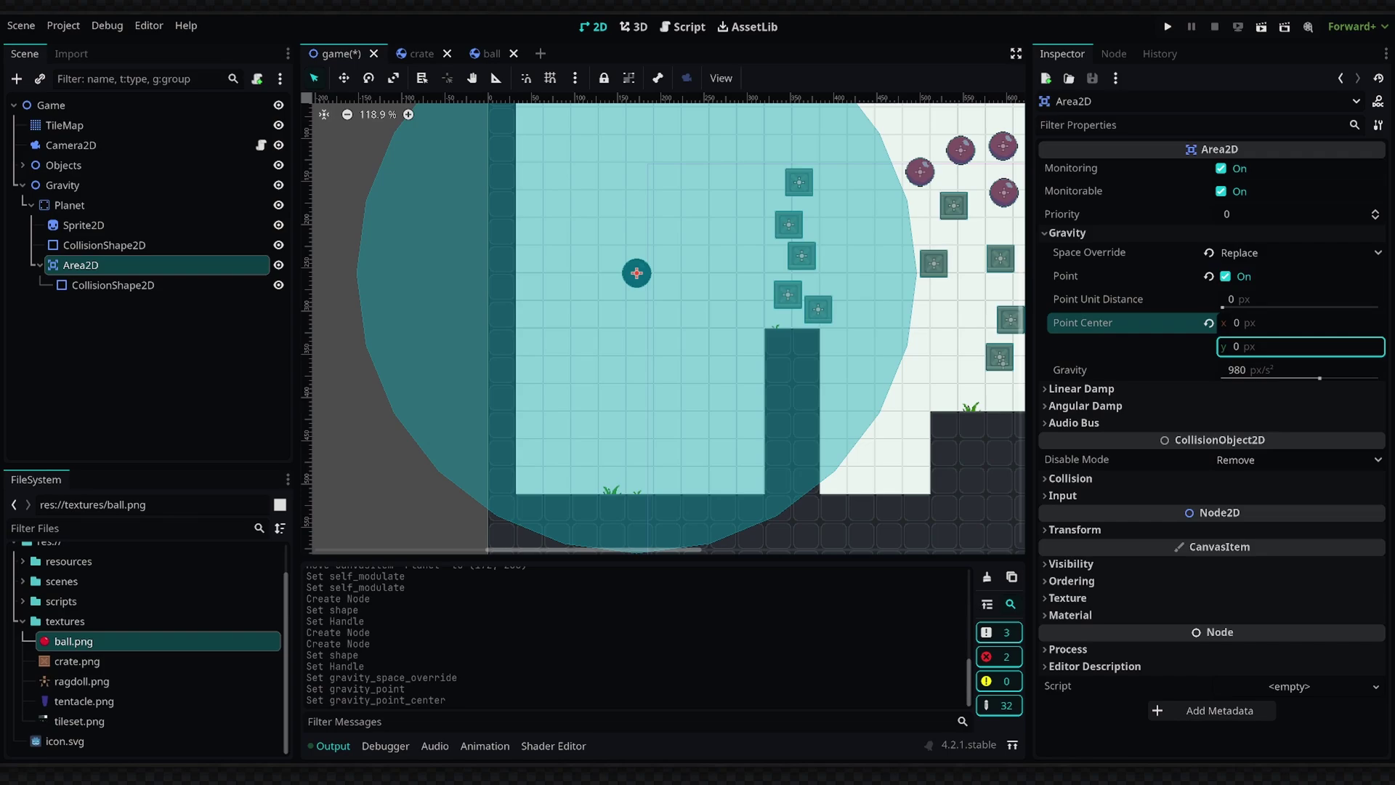
{"action": "left_click", "coordinate": [1099, 300]}
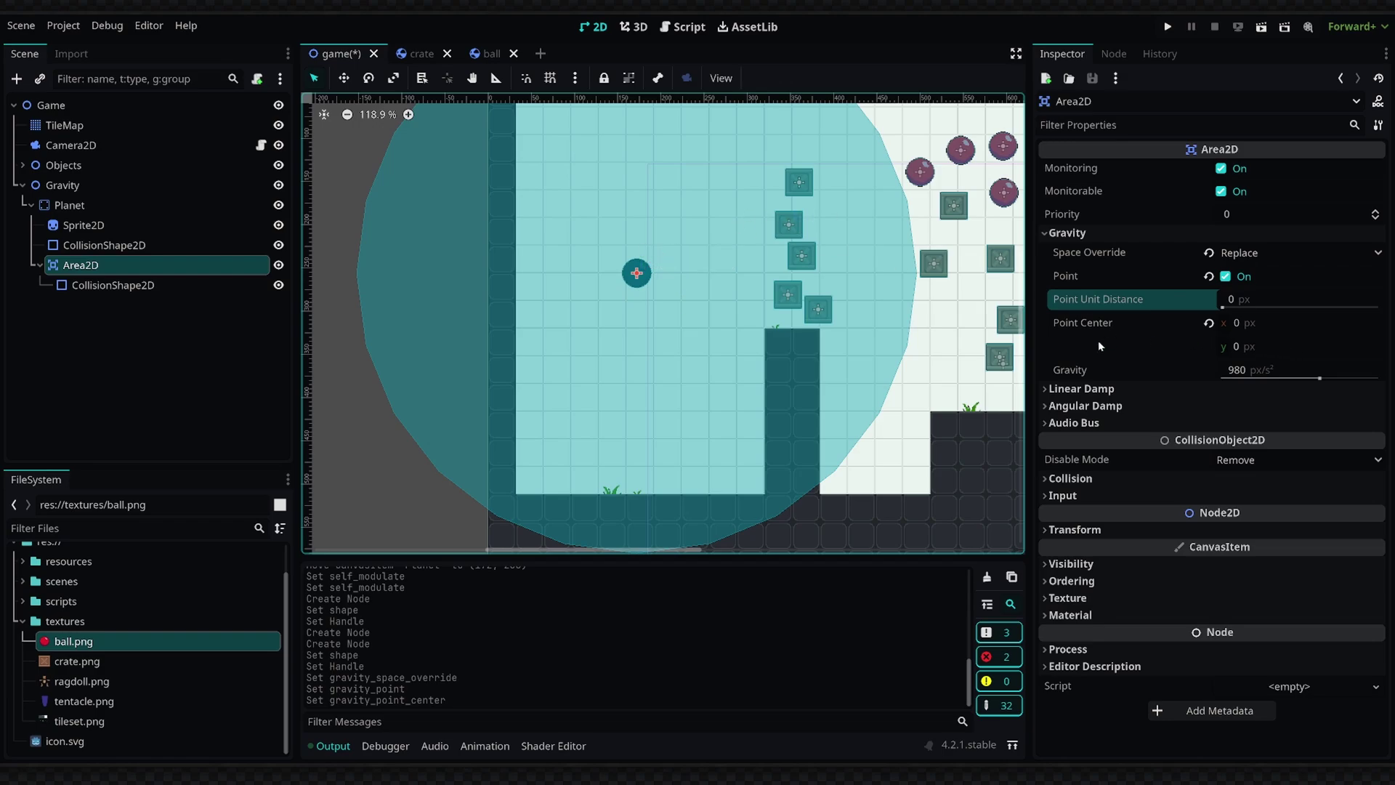
{"action": "scroll", "coordinate": [640, 269], "scroll_direction": "up", "scroll_amount": 5}
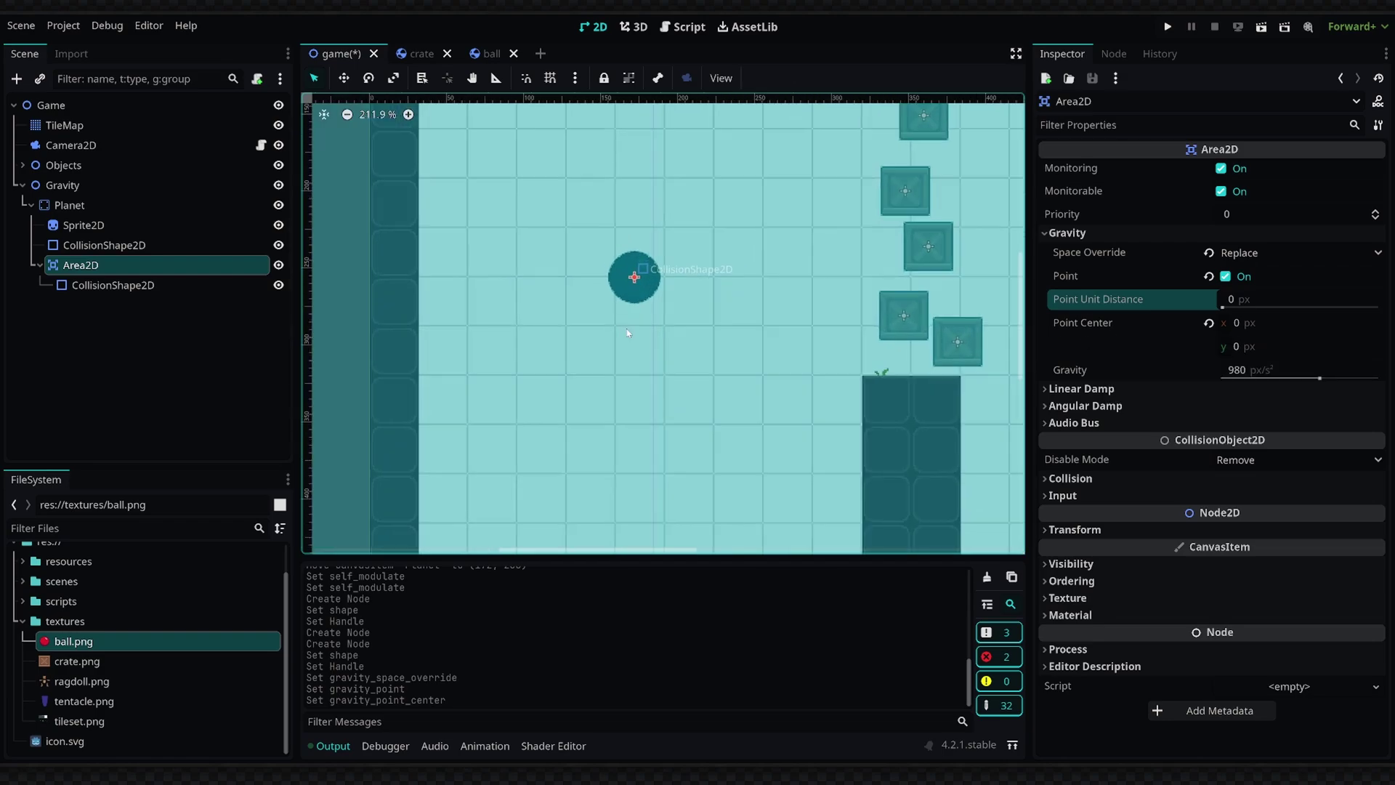
{"action": "scroll", "coordinate": [628, 333], "scroll_direction": "up", "scroll_amount": 1}
{"action": "scroll", "coordinate": [699, 348], "scroll_direction": "down", "scroll_amount": 4}
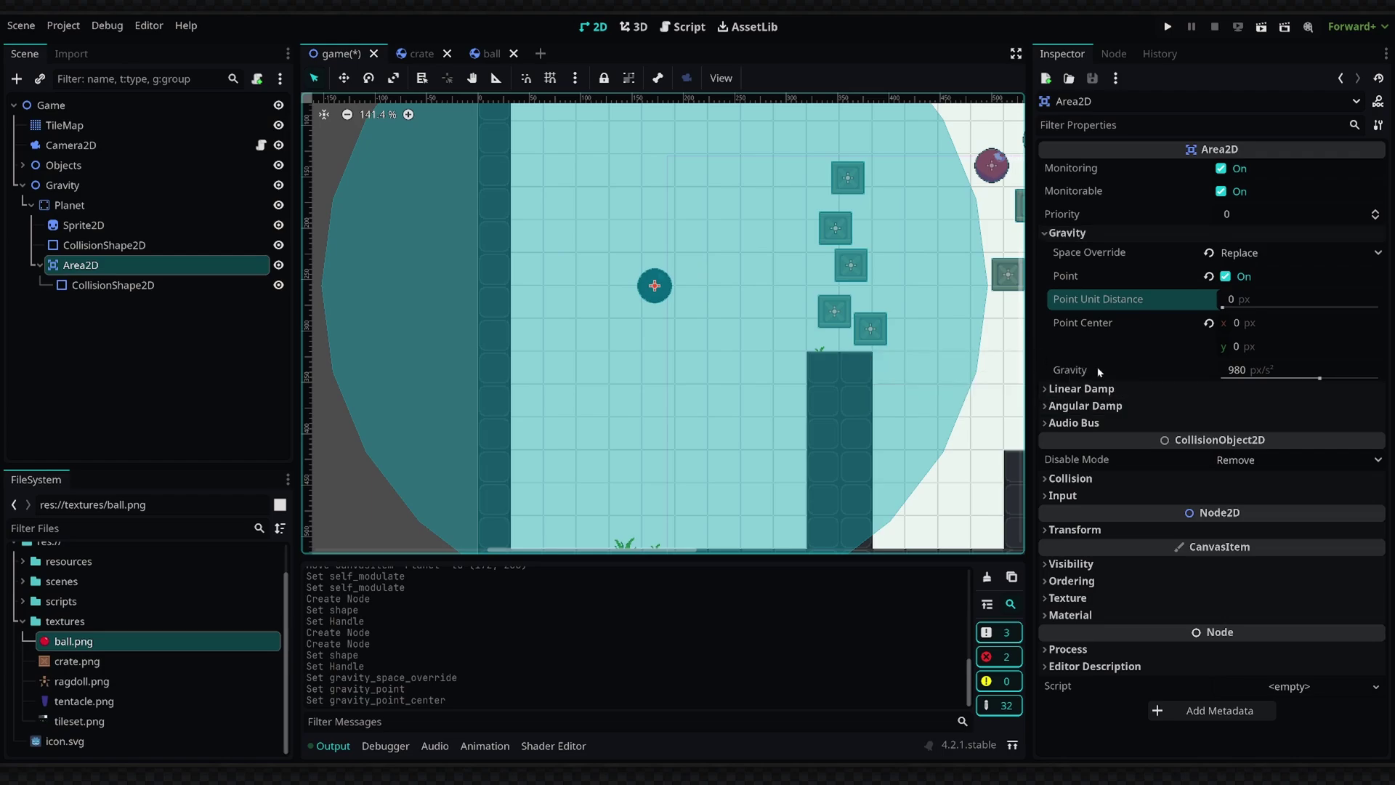
Set the Area2D gravity to 500 and move the Planet toward the lower right
{"action": "left_click", "coordinate": [1235, 371]}
{"action": "type", "text": "500"}
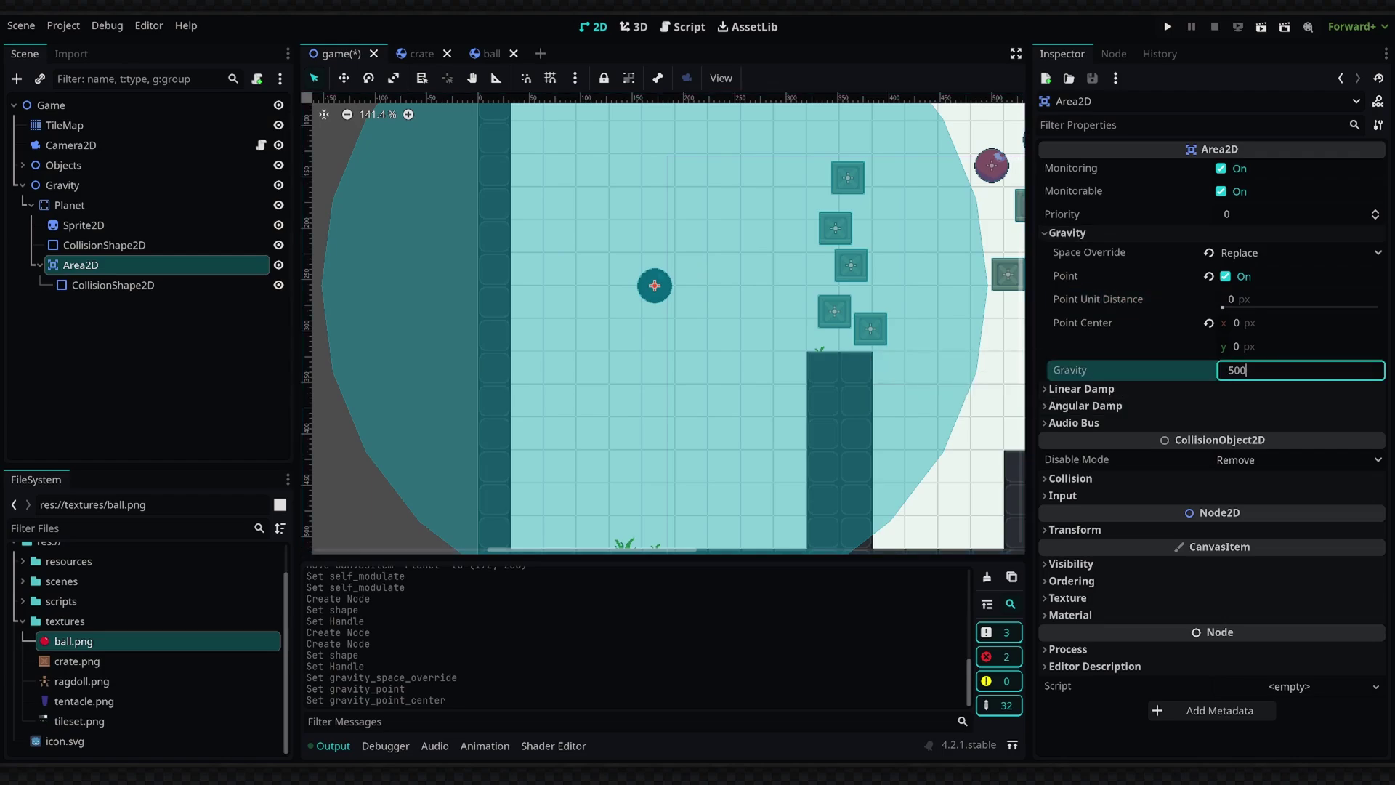
{"action": "key", "text": "Return"}
{"action": "left_click", "coordinate": [29, 207]}
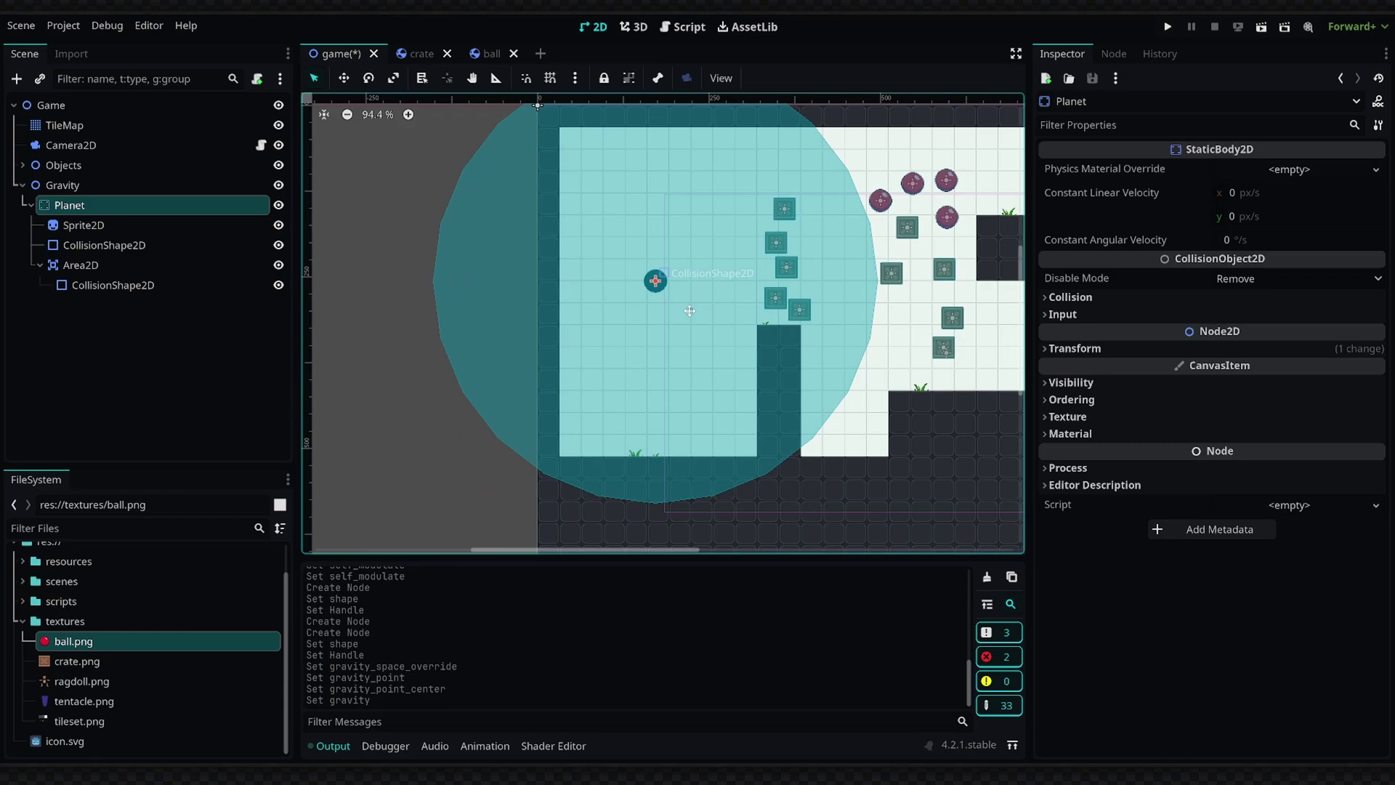
{"action": "left_click", "coordinate": [30, 207]}
{"action": "key", "text": "w"}
{"action": "left_click_drag", "start_coordinate": [519, 282], "coordinate": [755, 356]}
{"action": "key", "text": "f"}
Run the game maximised to test the planet's gravity, then stop it
{"action": "left_click", "coordinate": [1169, 27]}
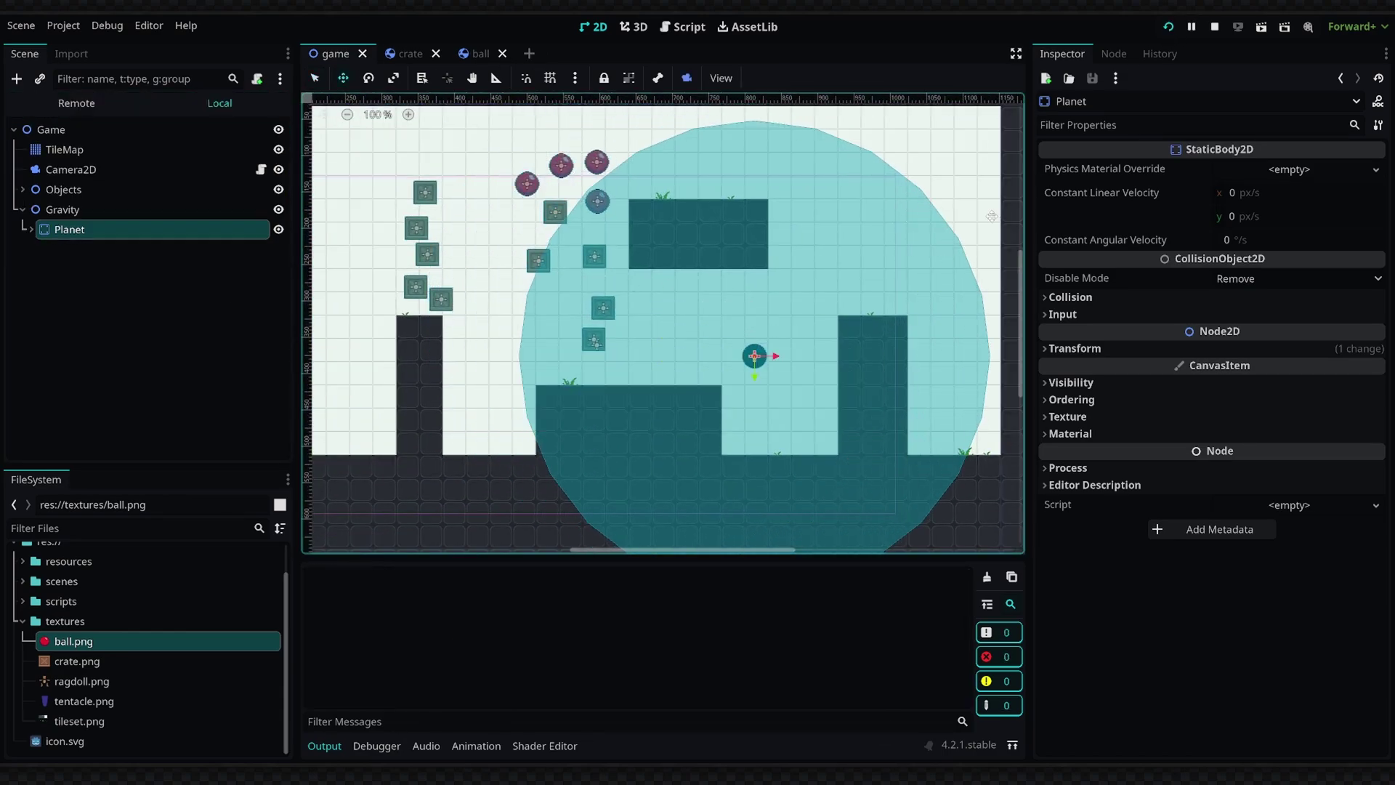
{"action": "left_click", "coordinate": [869, 255]}
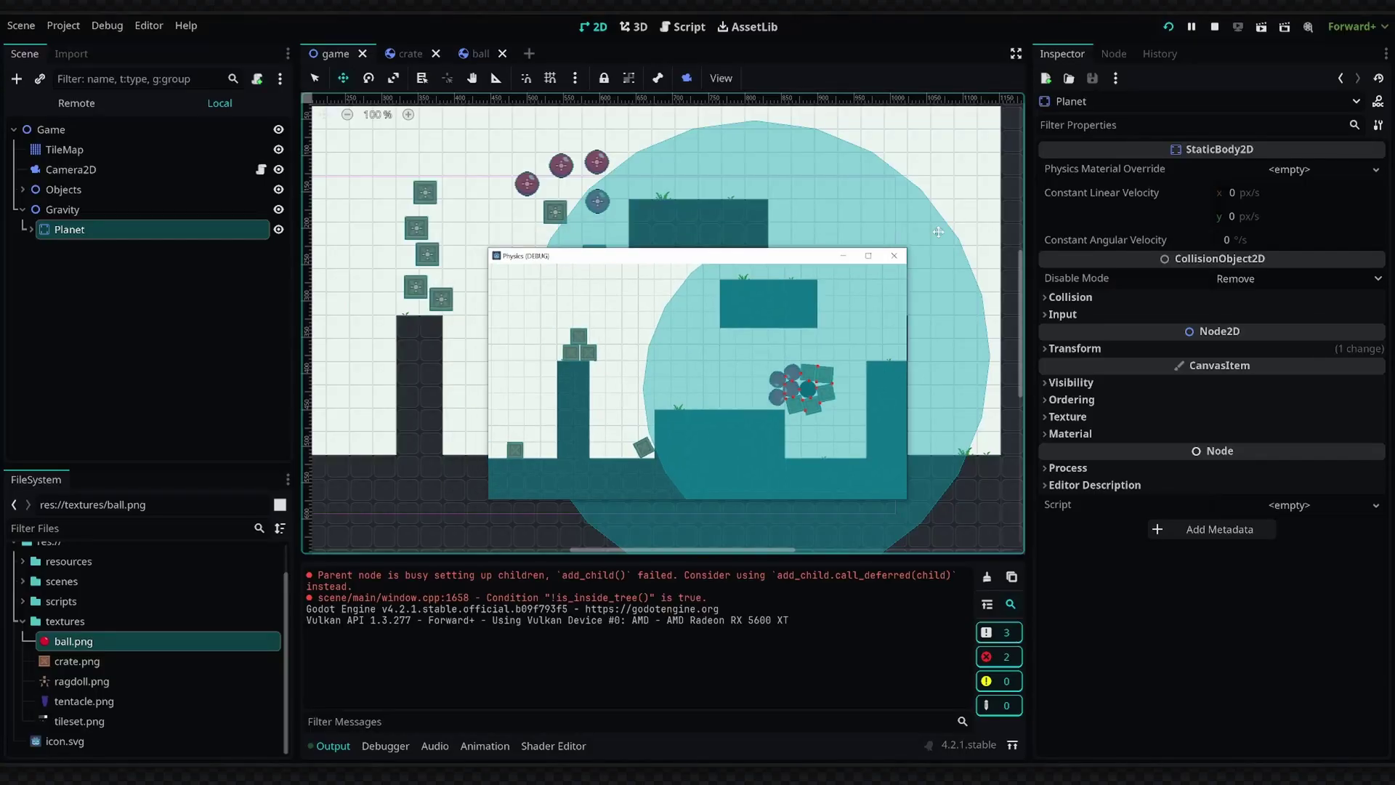
{"action": "key", "text": "F8"}
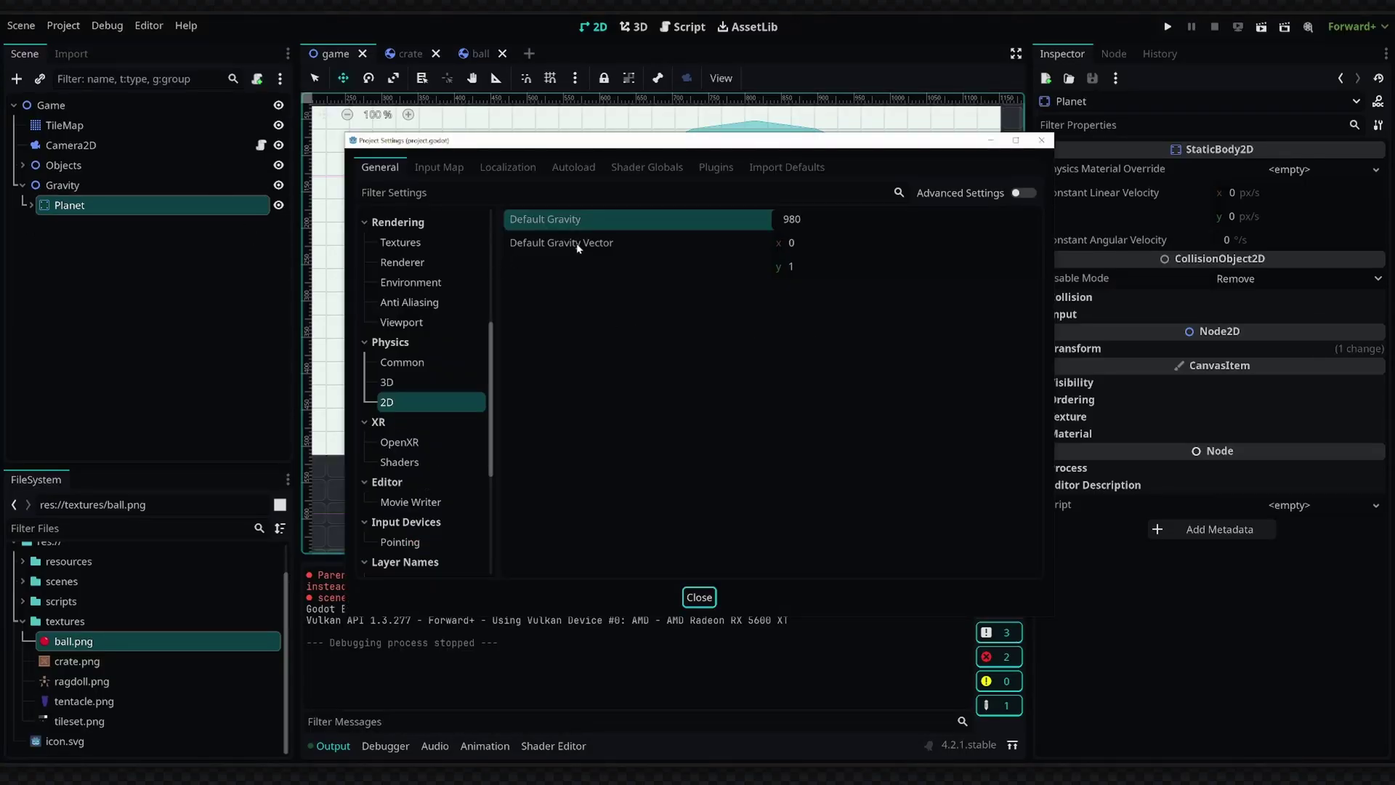
Set the project's Default Gravity Vector y to 0 and close Project Settings
{"action": "left_click", "coordinate": [833, 266]}
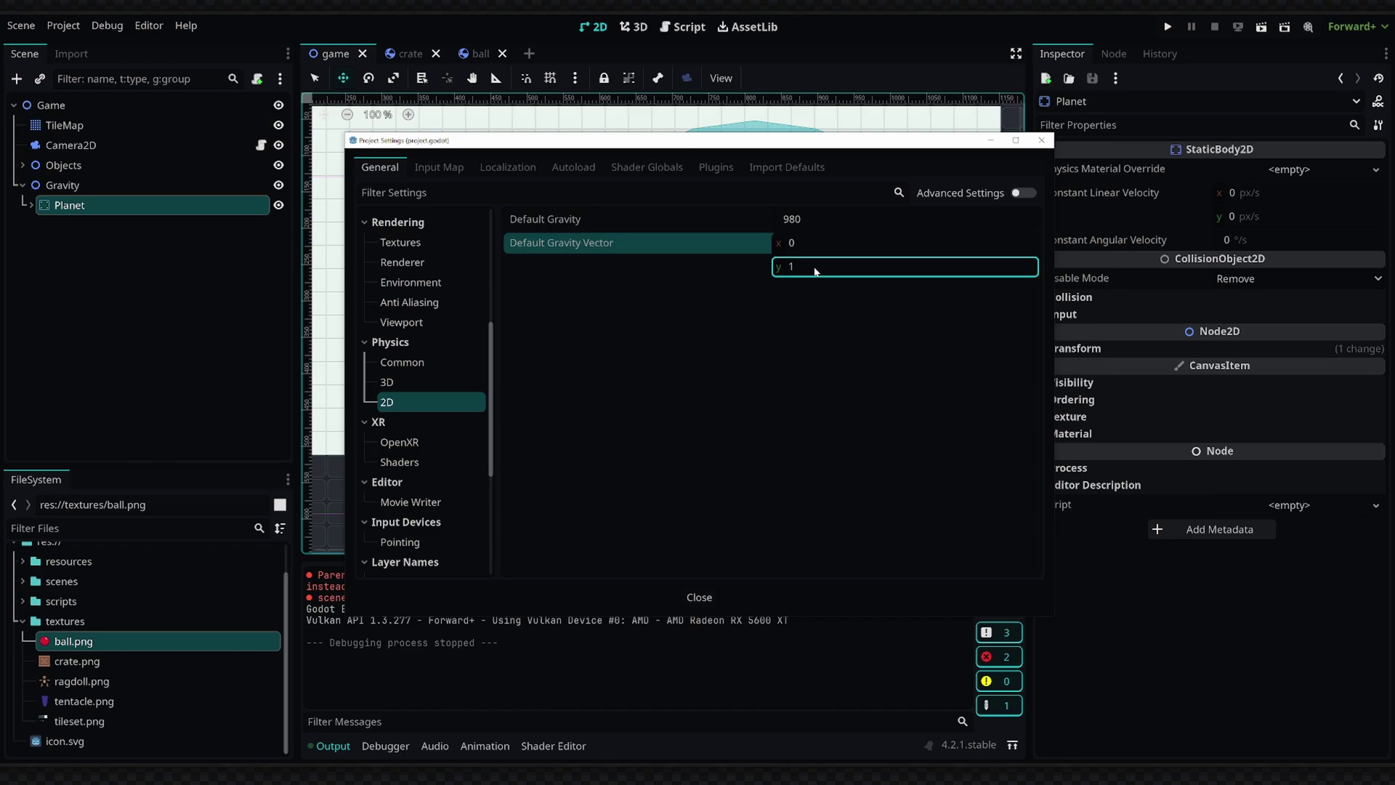
{"action": "type", "text": "0"}
{"action": "key", "text": "Return"}
{"action": "left_click", "coordinate": [699, 596]}
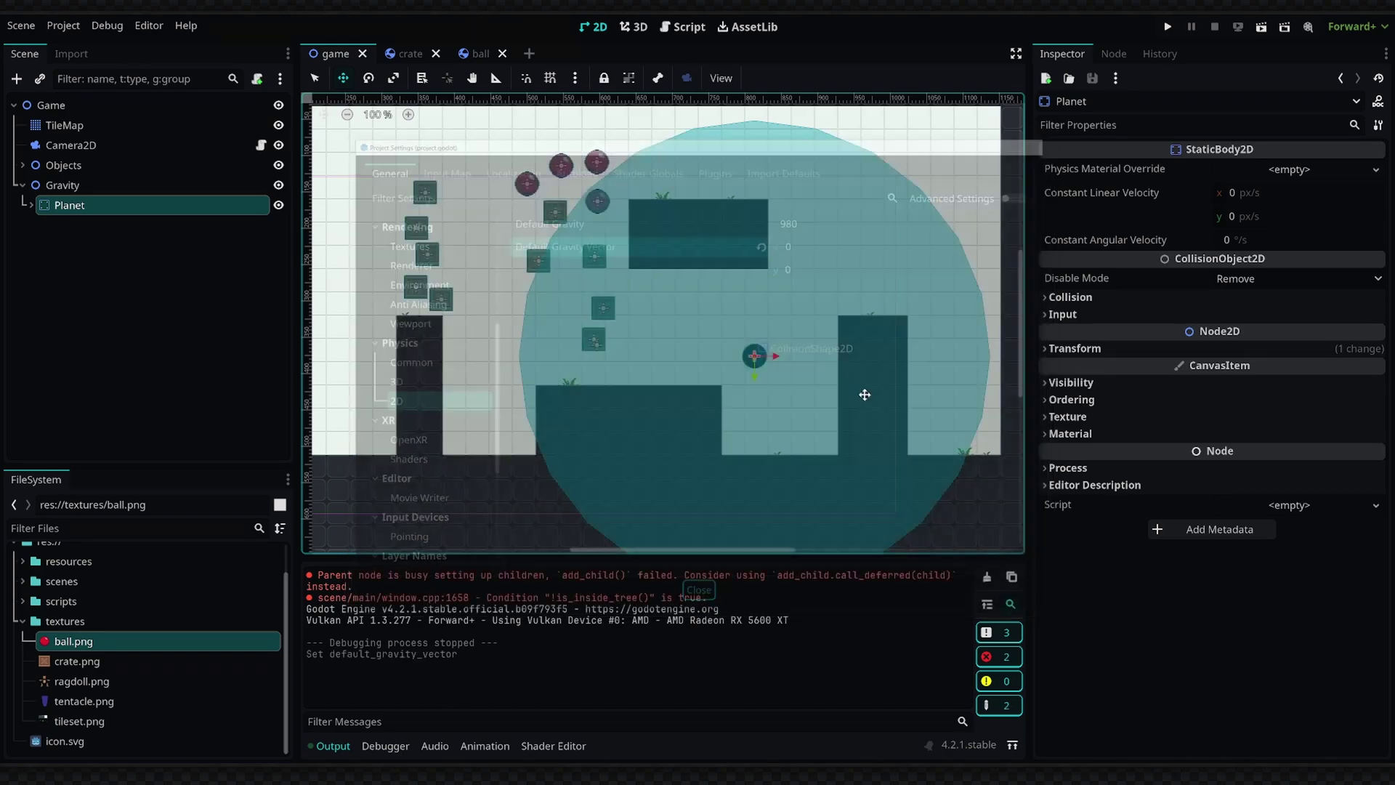
{"action": "key", "text": "F5"}
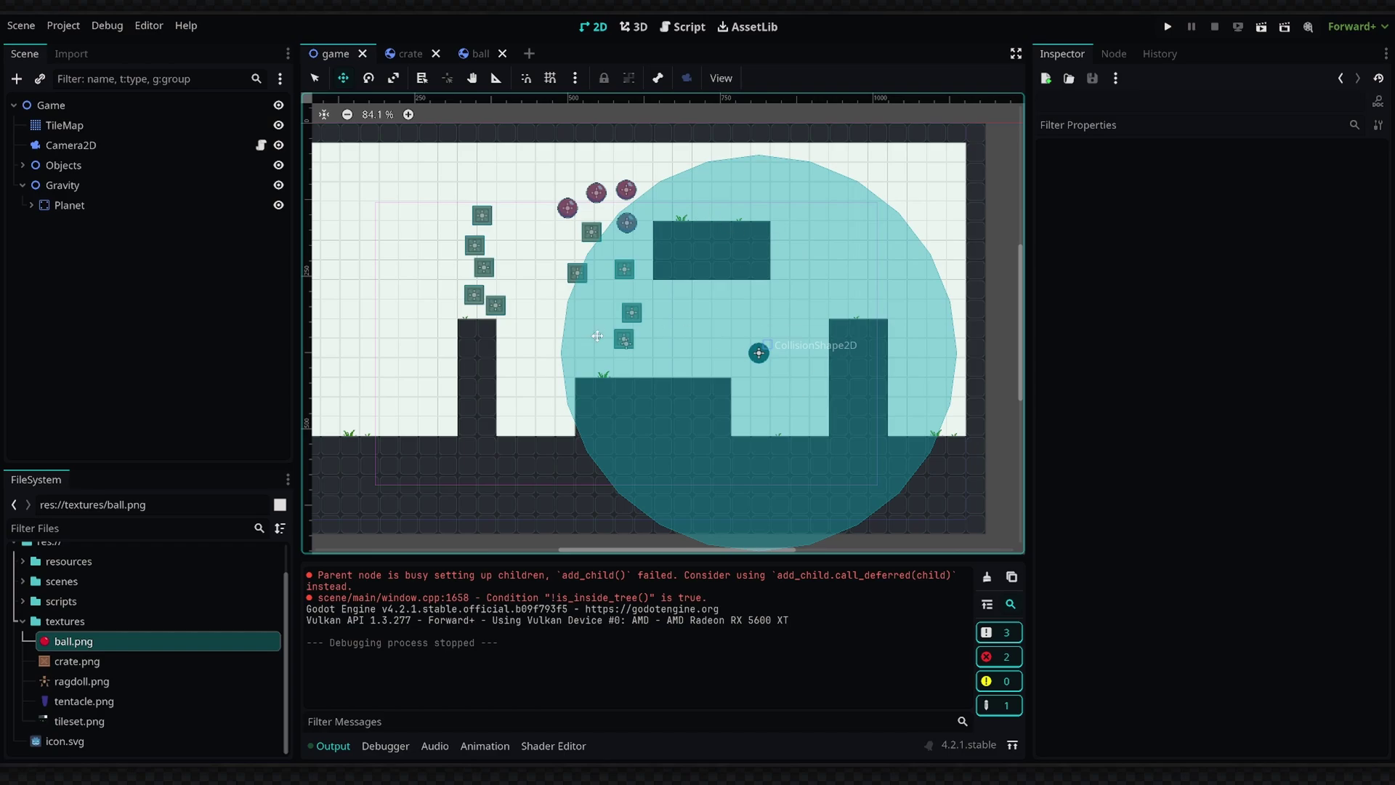
{"action": "scroll", "coordinate": [631, 333], "scroll_direction": "left", "scroll_amount": 2}
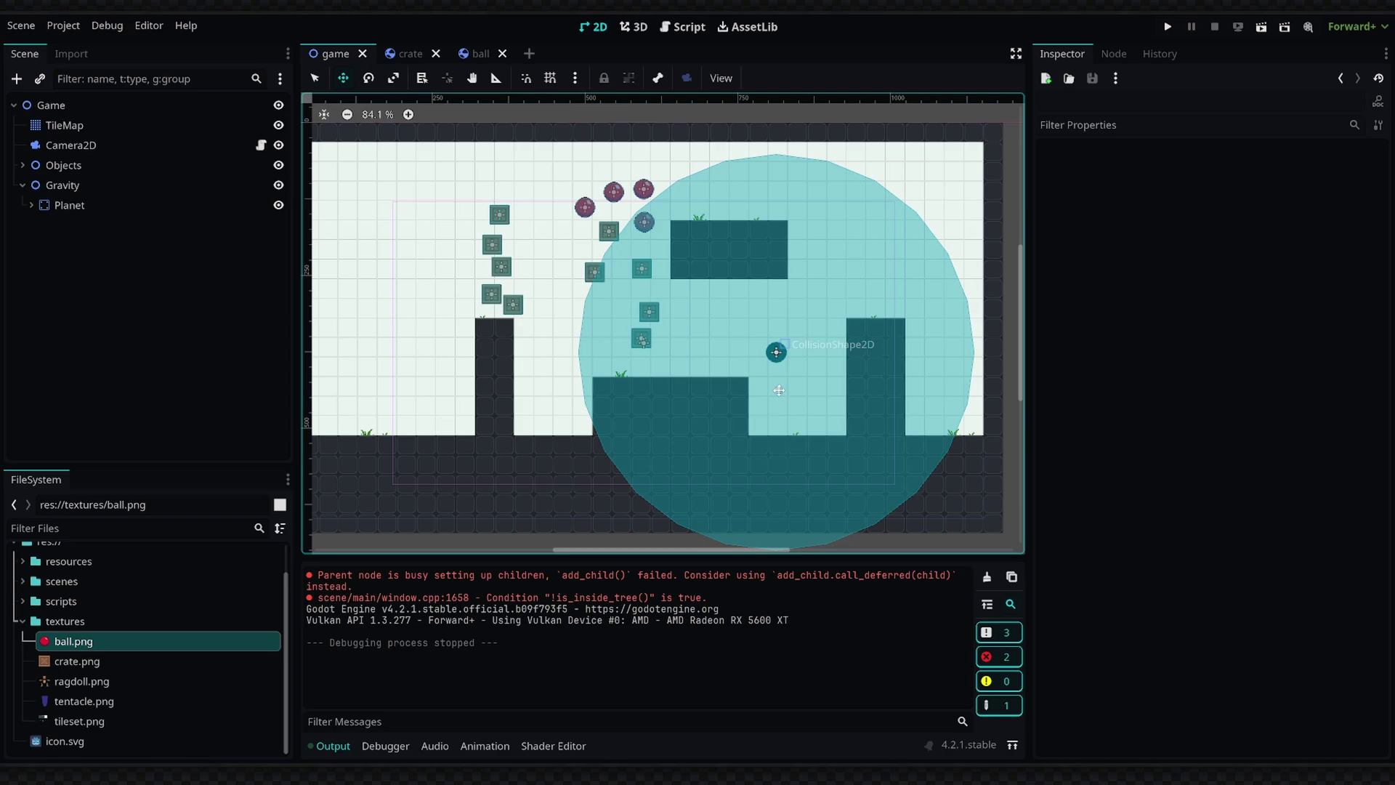
{"action": "scroll", "coordinate": [574, 214], "scroll_direction": "up", "scroll_amount": 1}
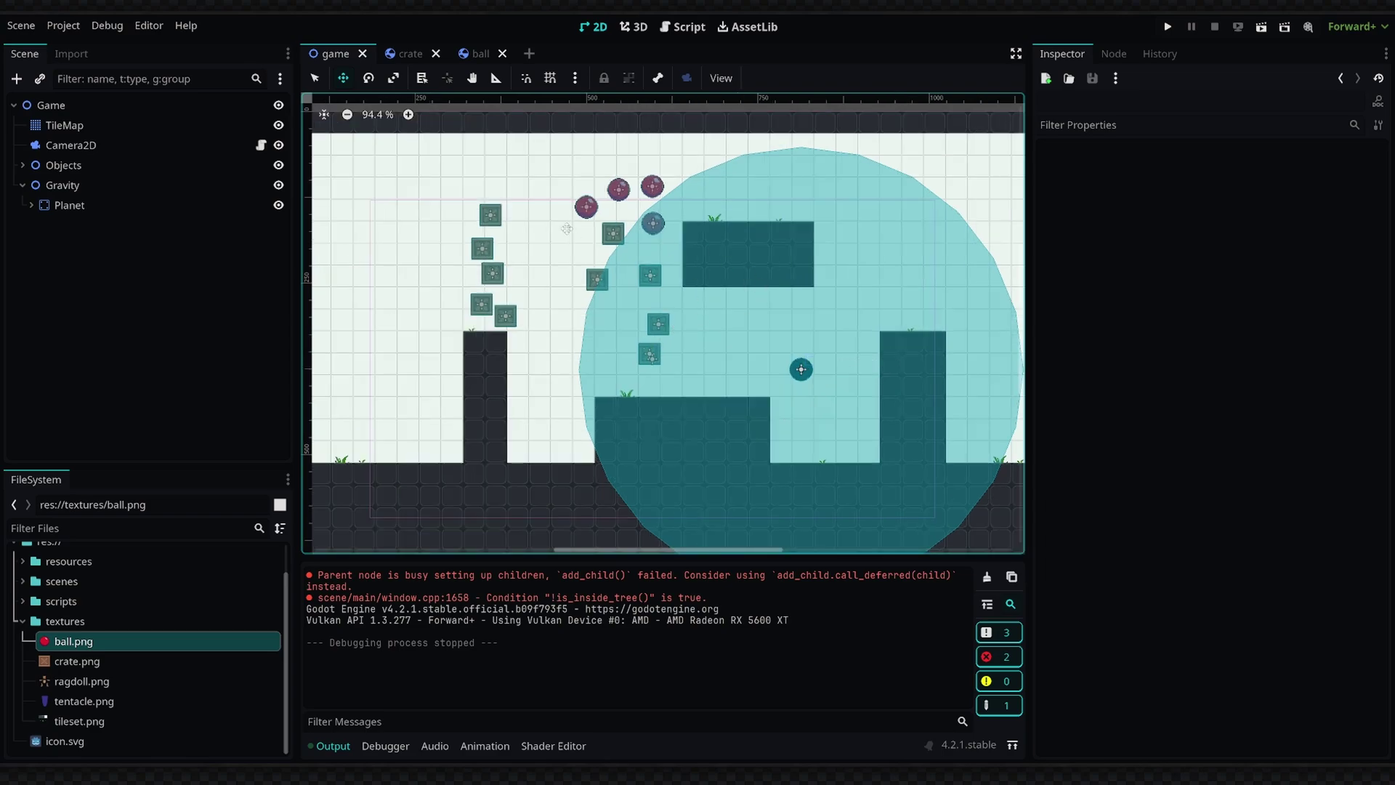